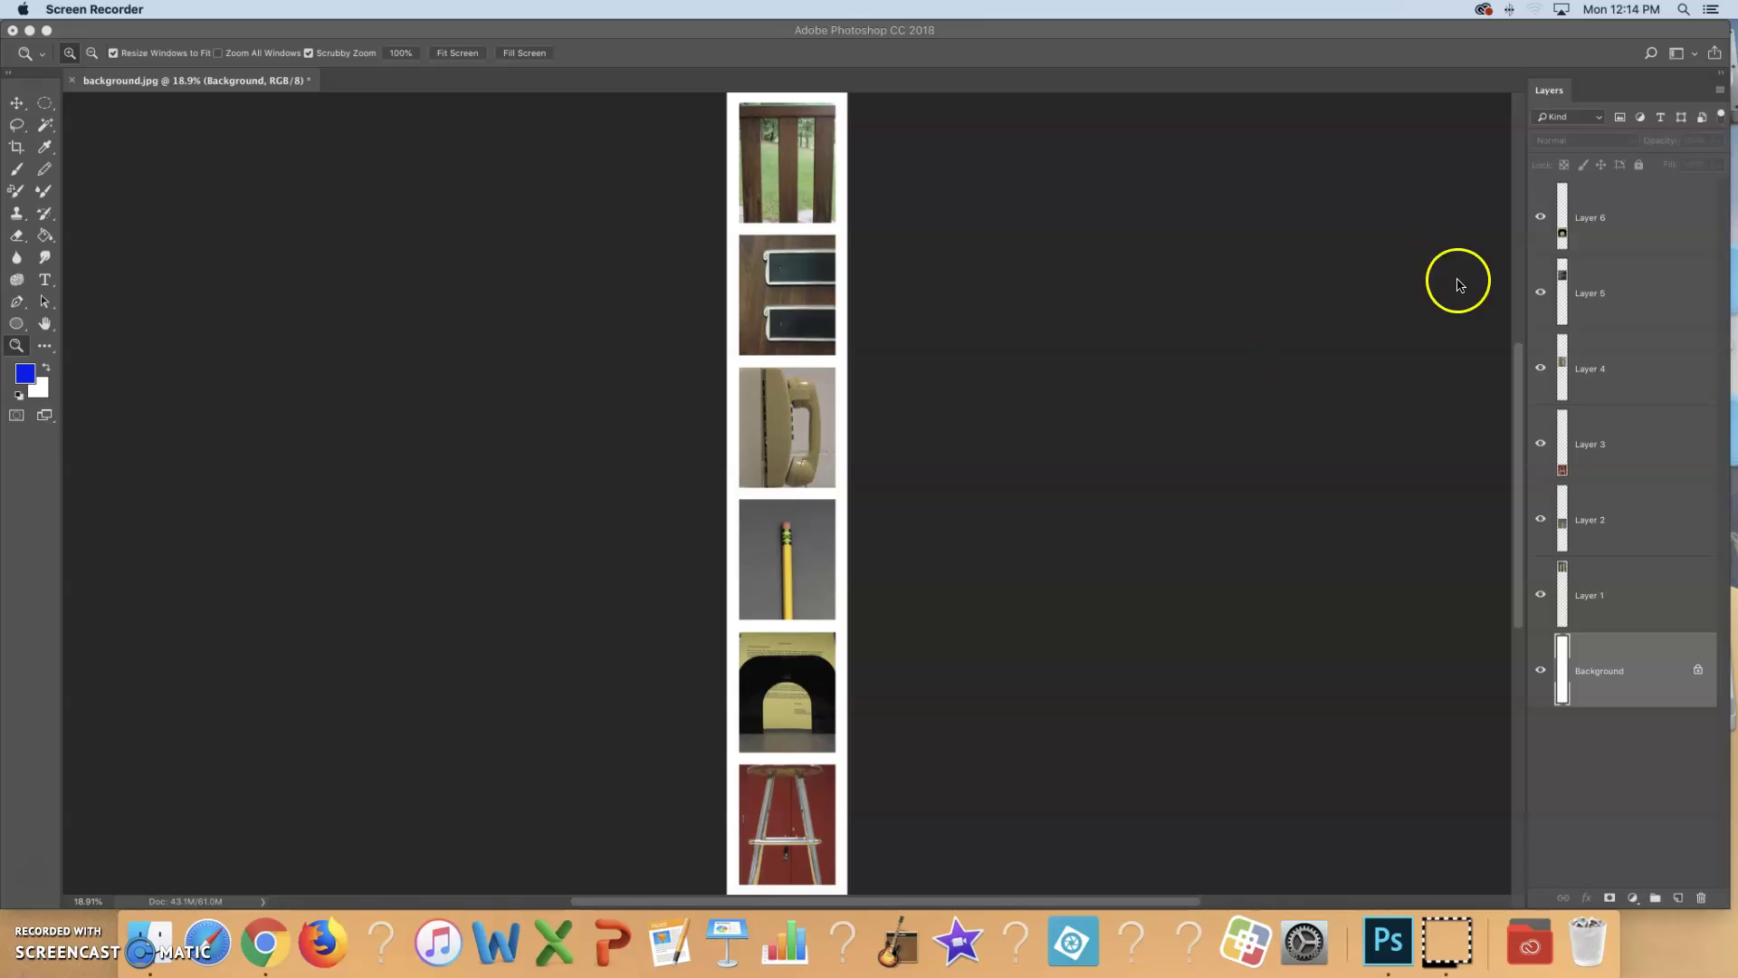
Hide Layers 1 through 6 so that only the Background layer stays visible.
click(1541, 218)
click(1539, 294)
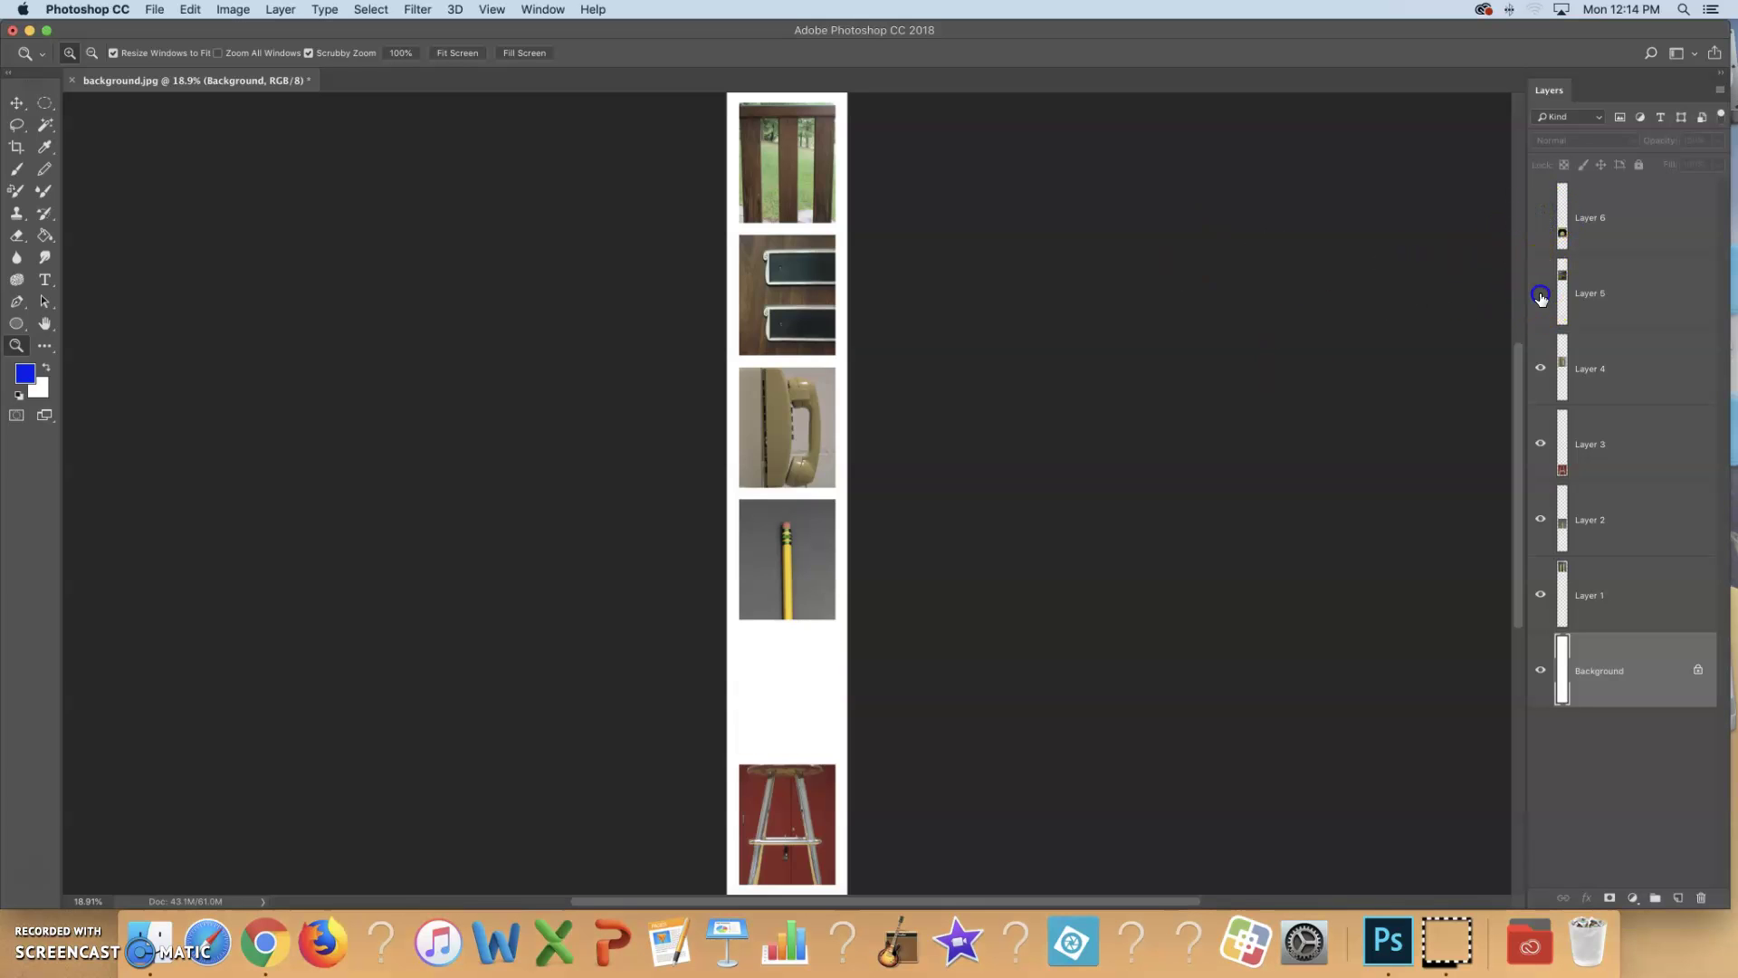
click(1544, 367)
click(1539, 444)
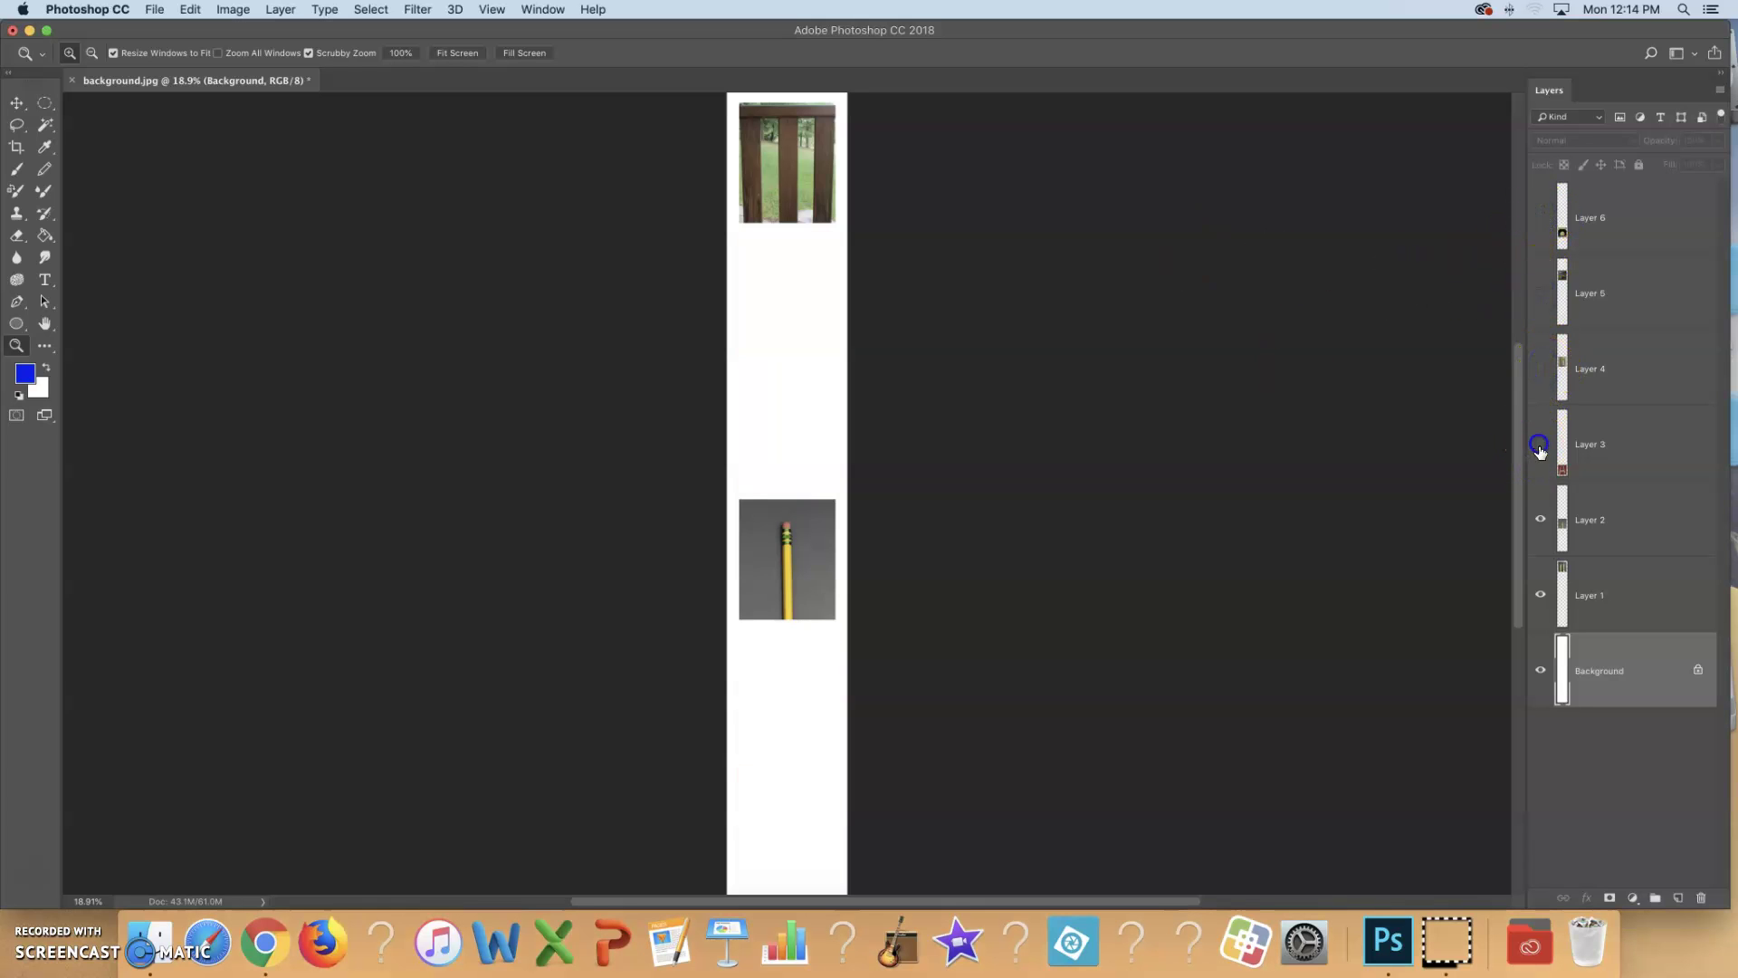
click(1541, 523)
click(1541, 594)
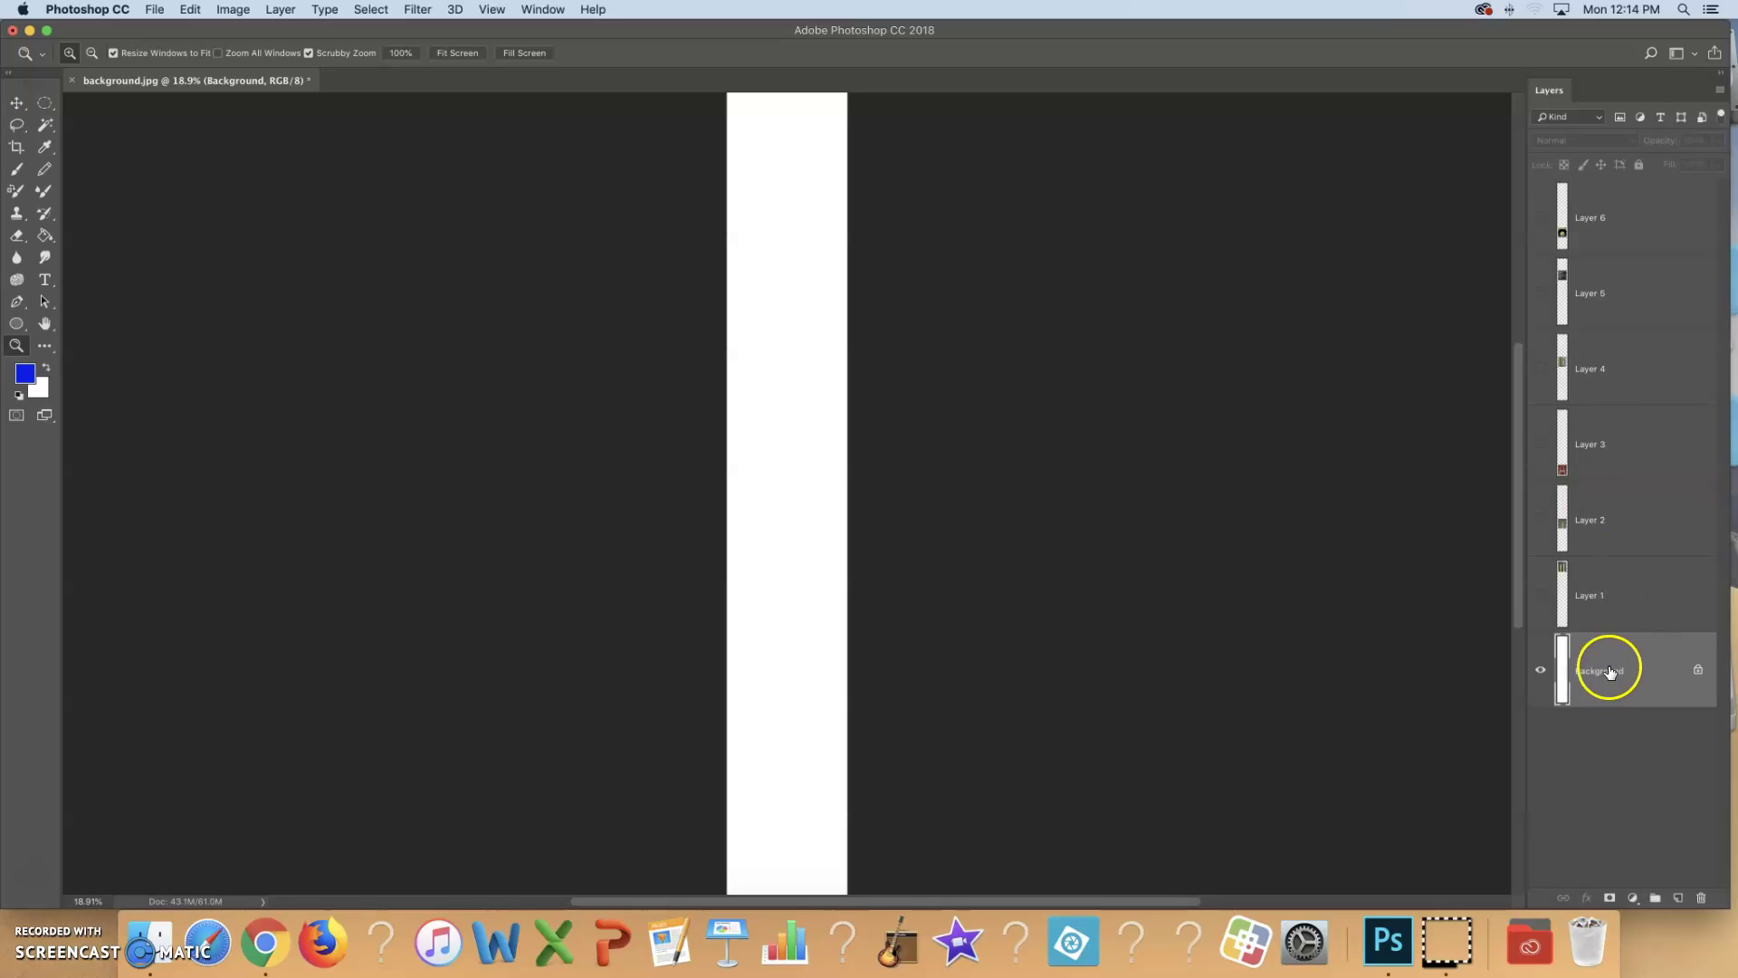
Toggle Layer 1's visibility on and off, leaving it hidden.
click(1540, 597)
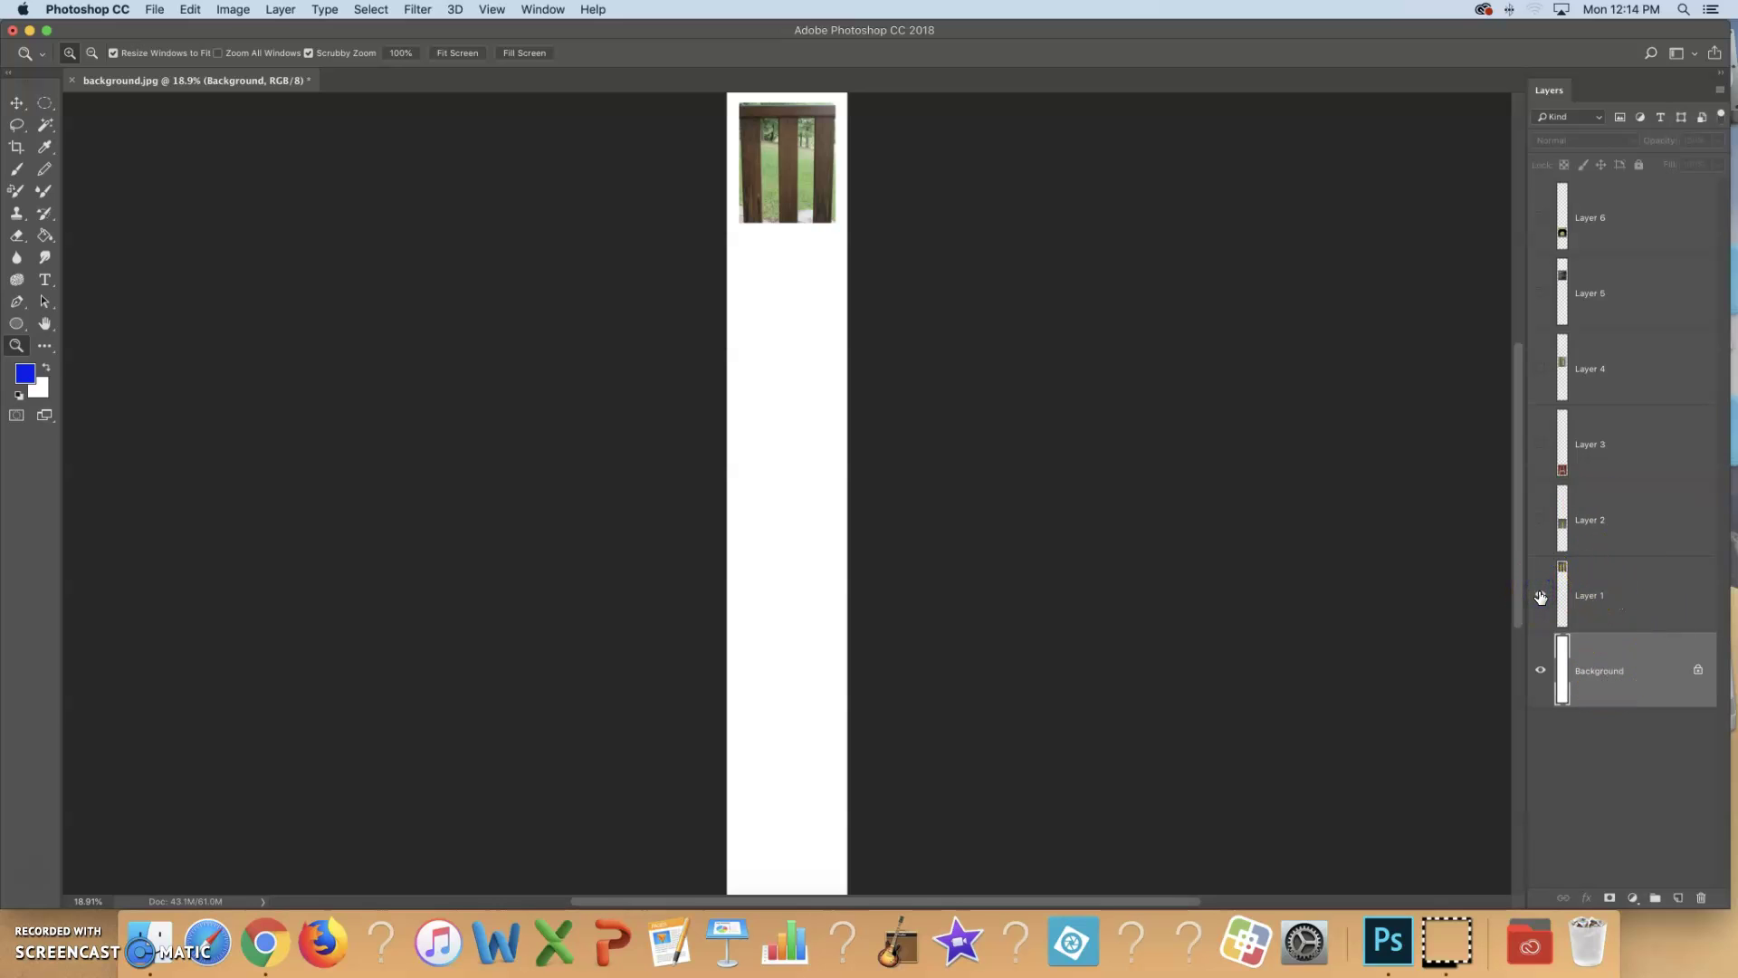
click(1540, 597)
click(1540, 595)
click(1539, 597)
click(1539, 597)
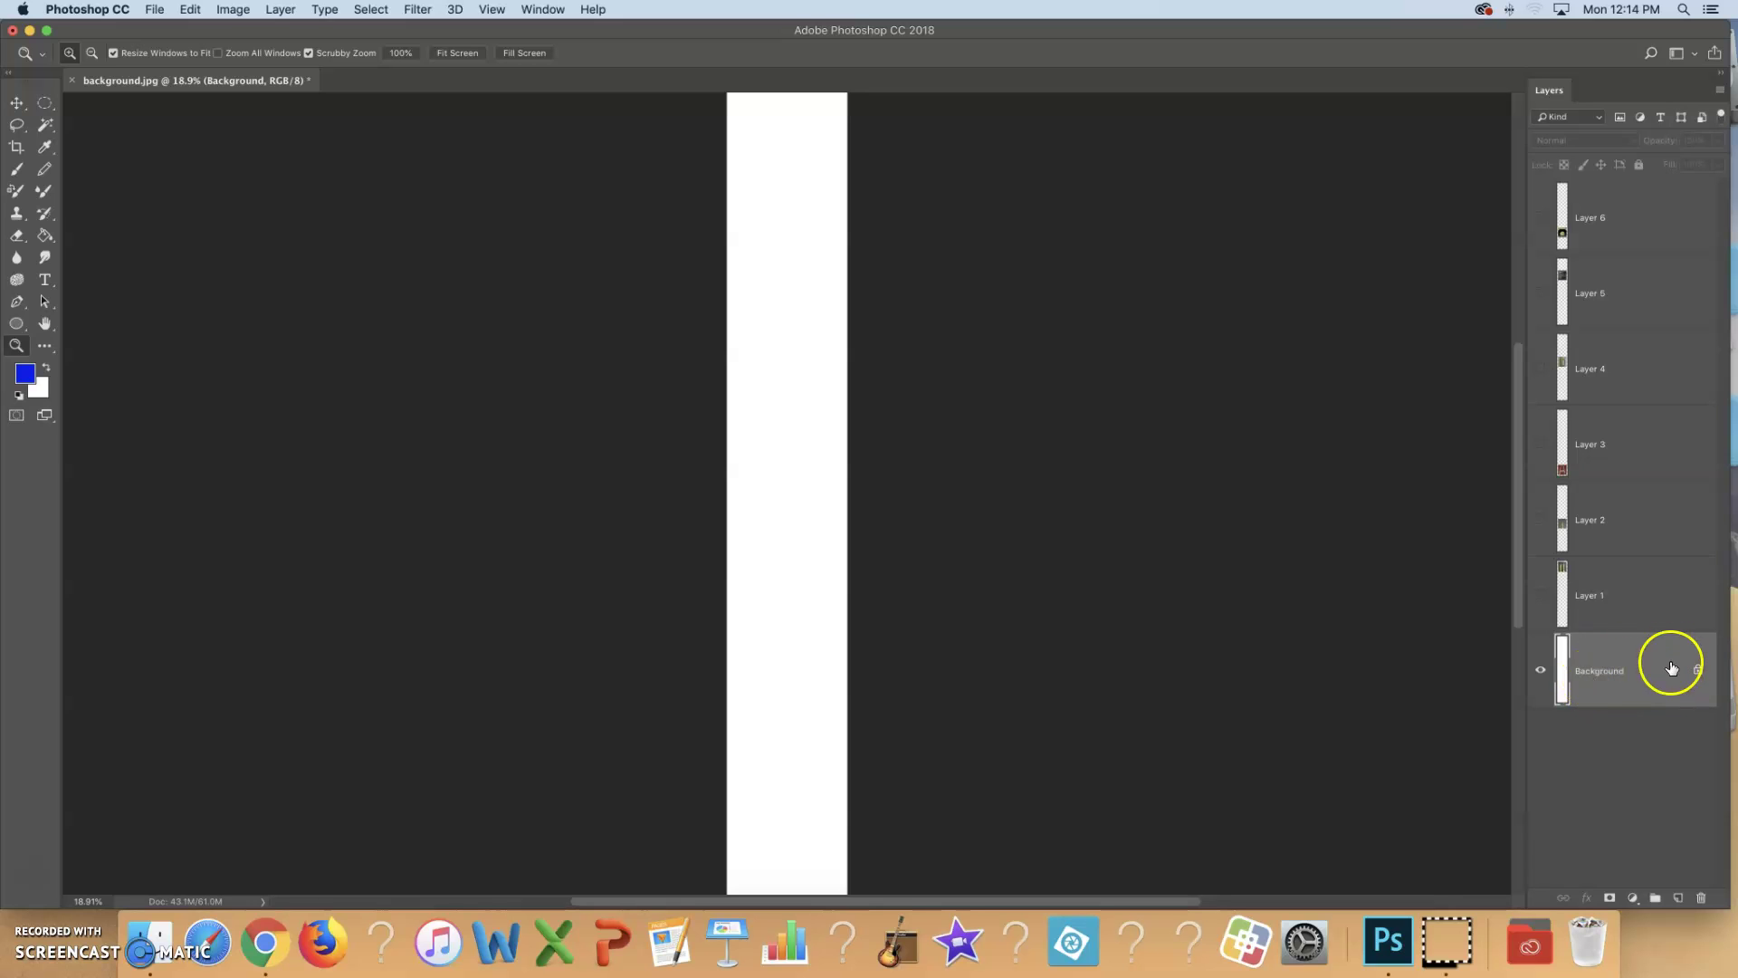
Select the Background layer and set the Paint Bucket tool to fill with the foreground color.
click(1644, 580)
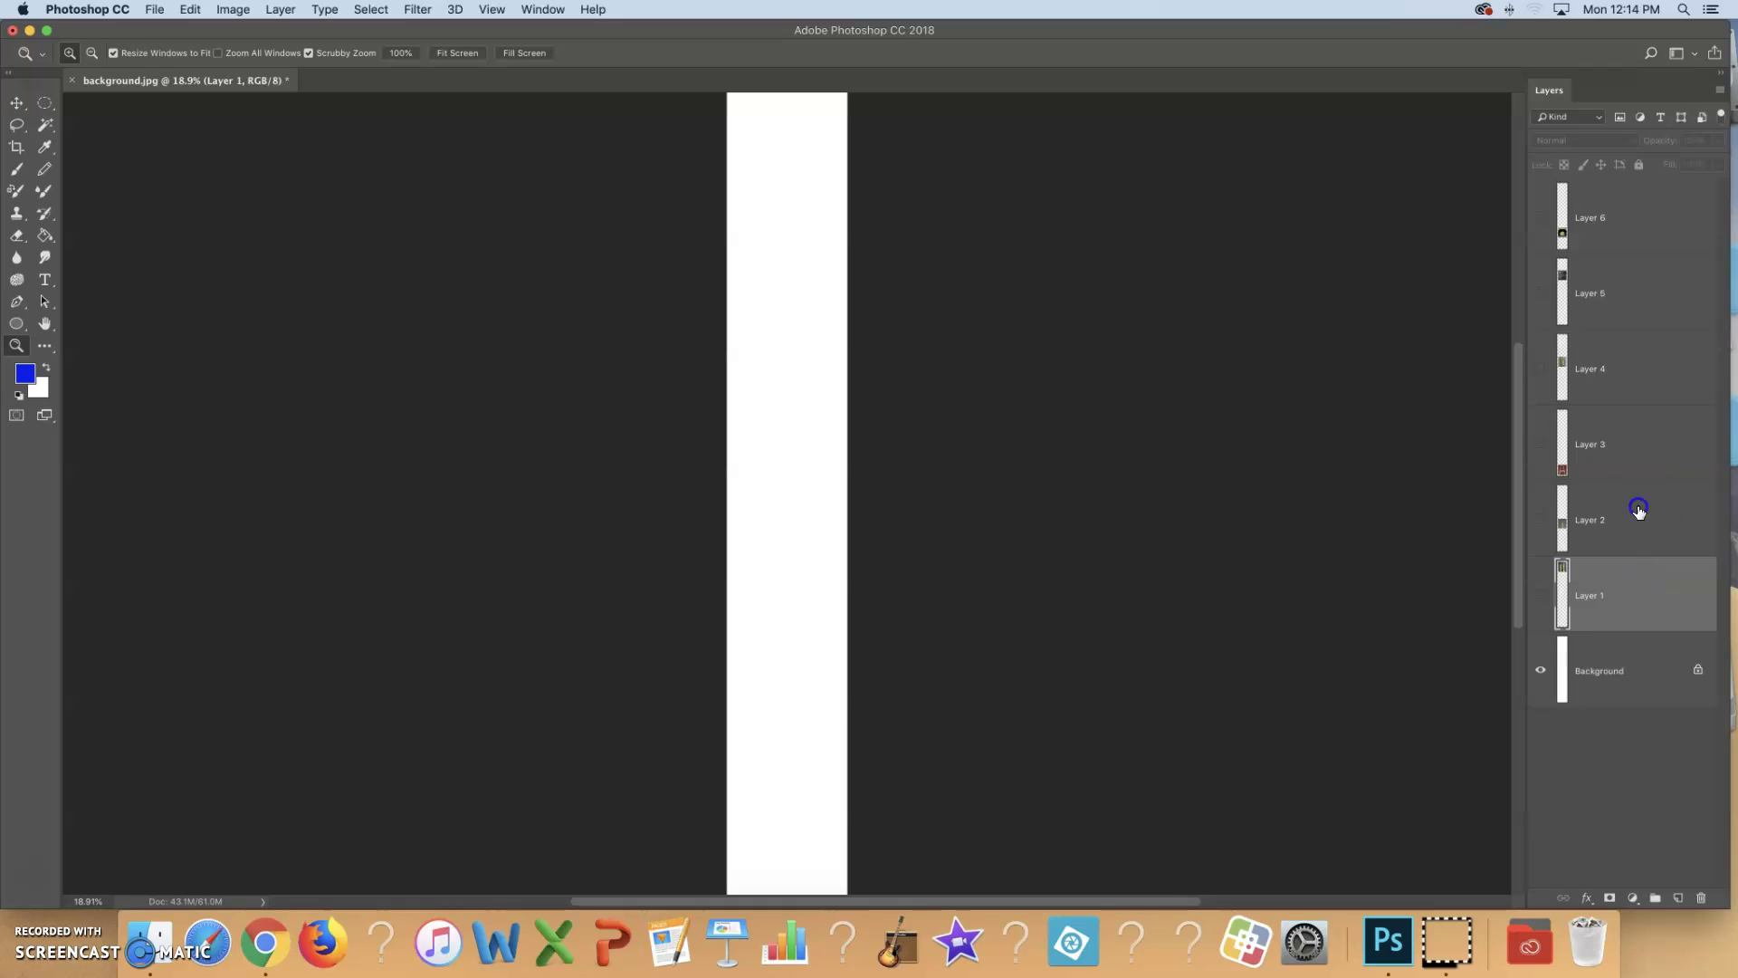
click(1625, 439)
click(1618, 671)
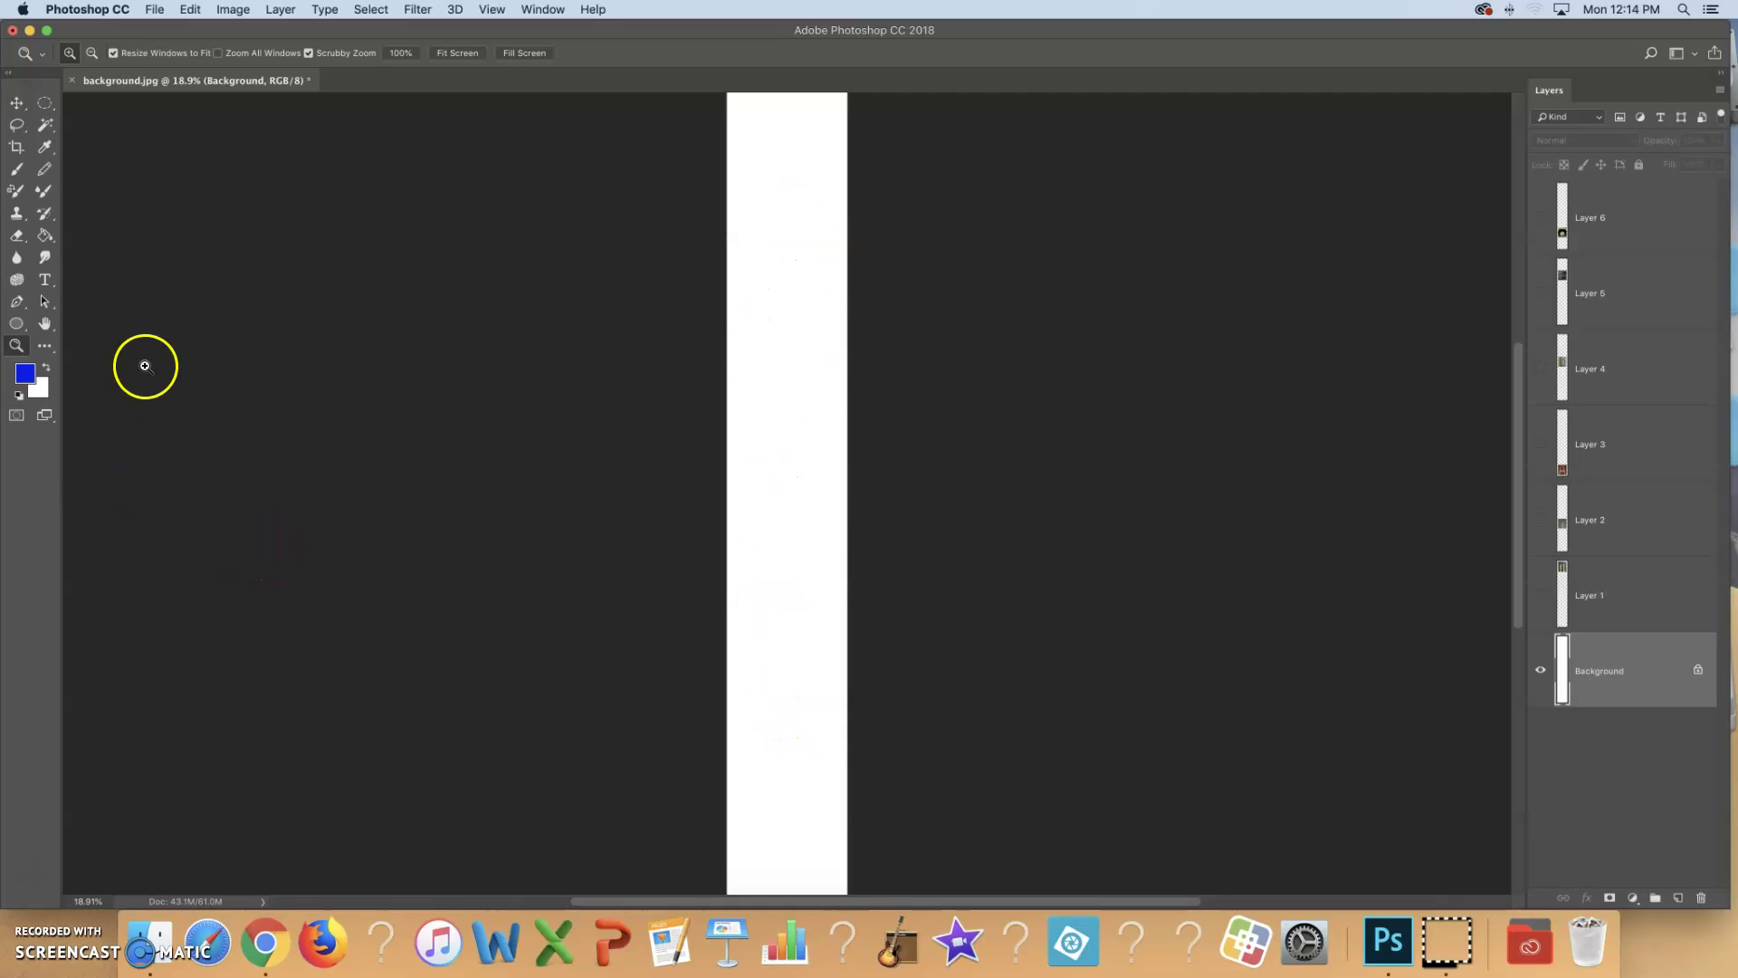
click(45, 236)
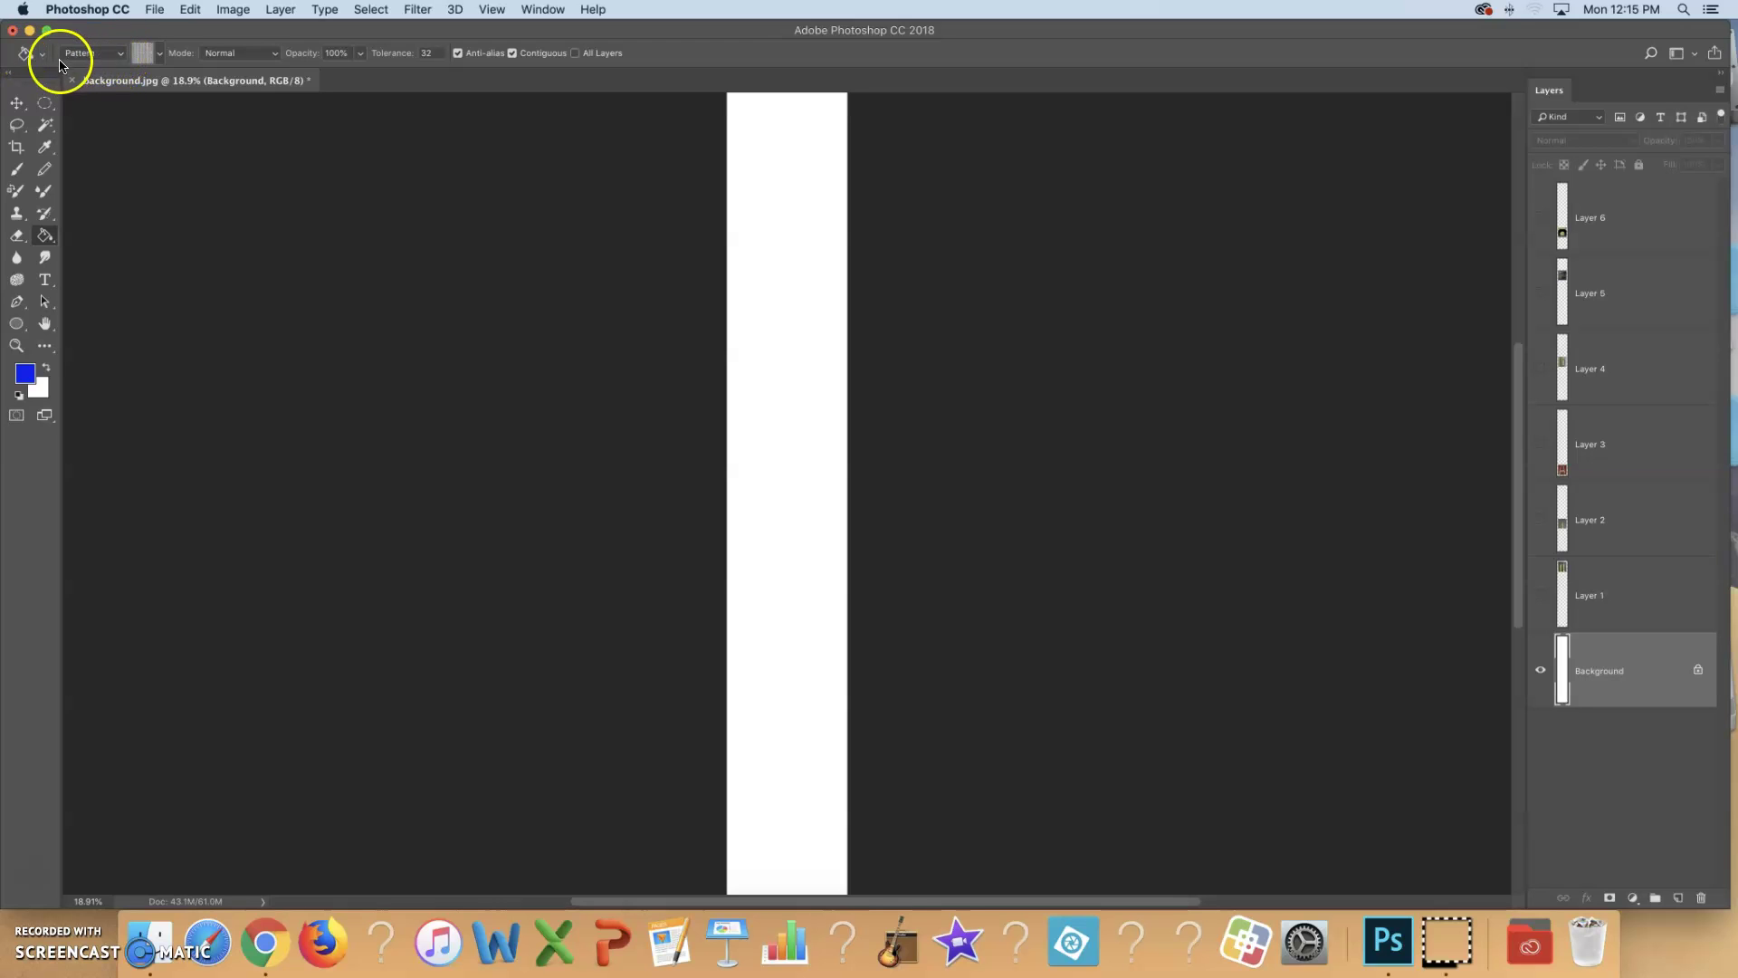
click(92, 55)
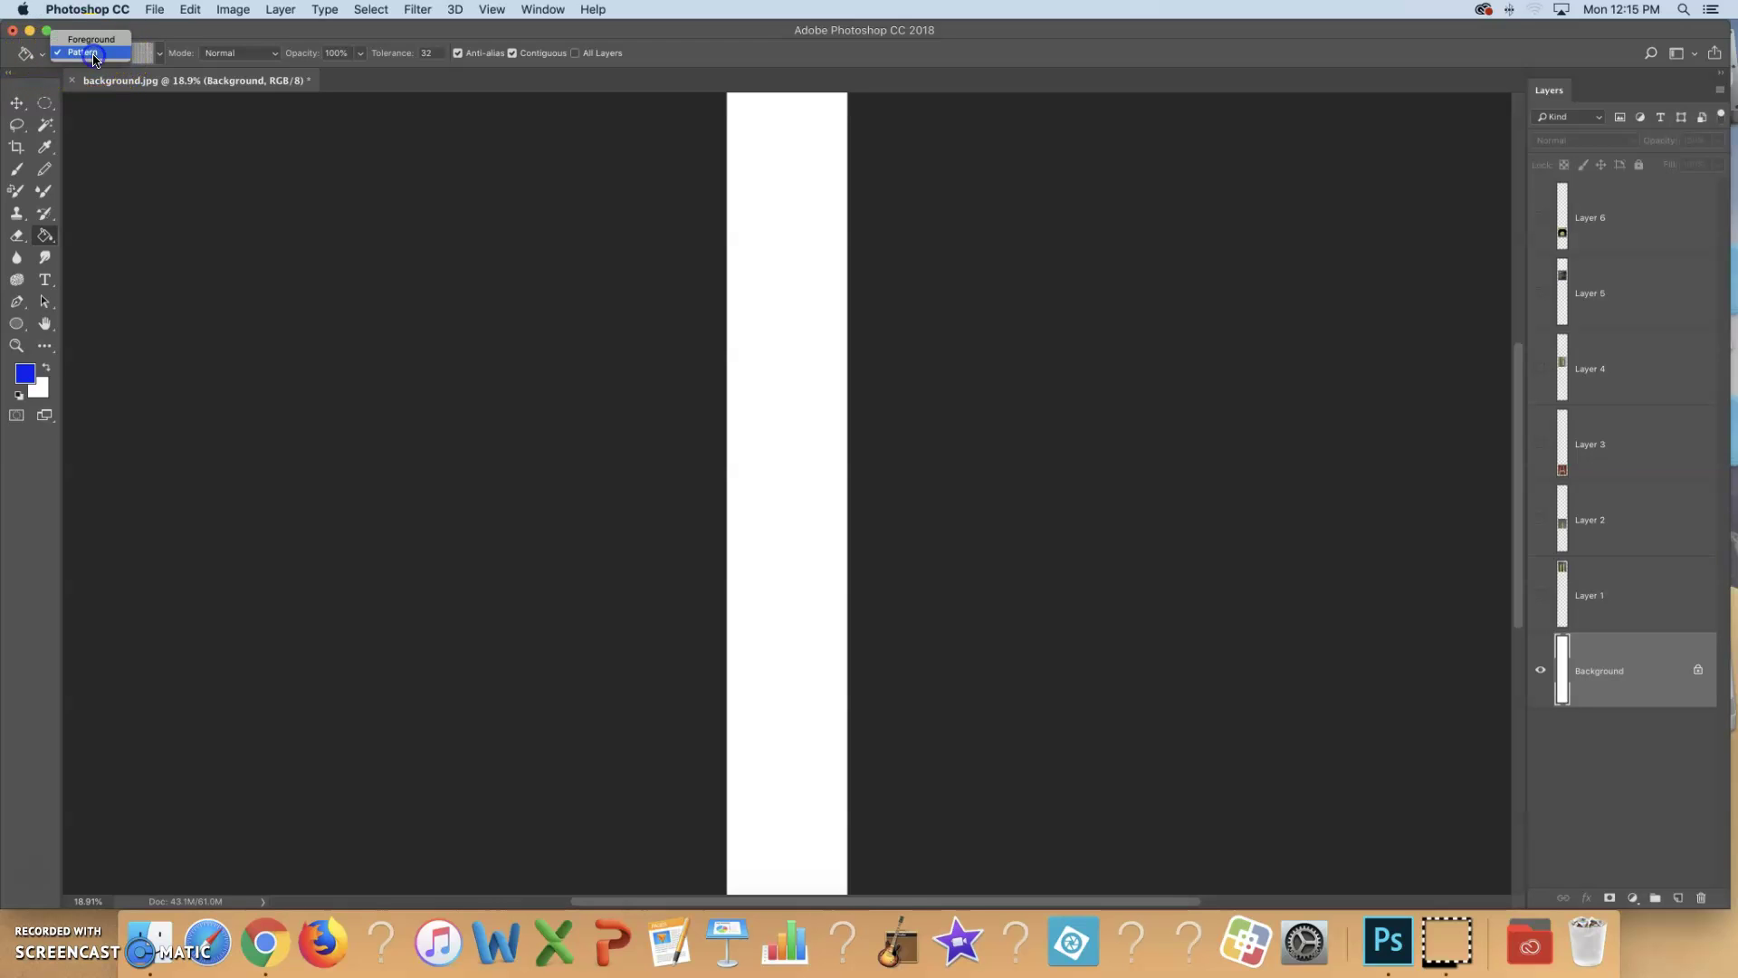
click(97, 40)
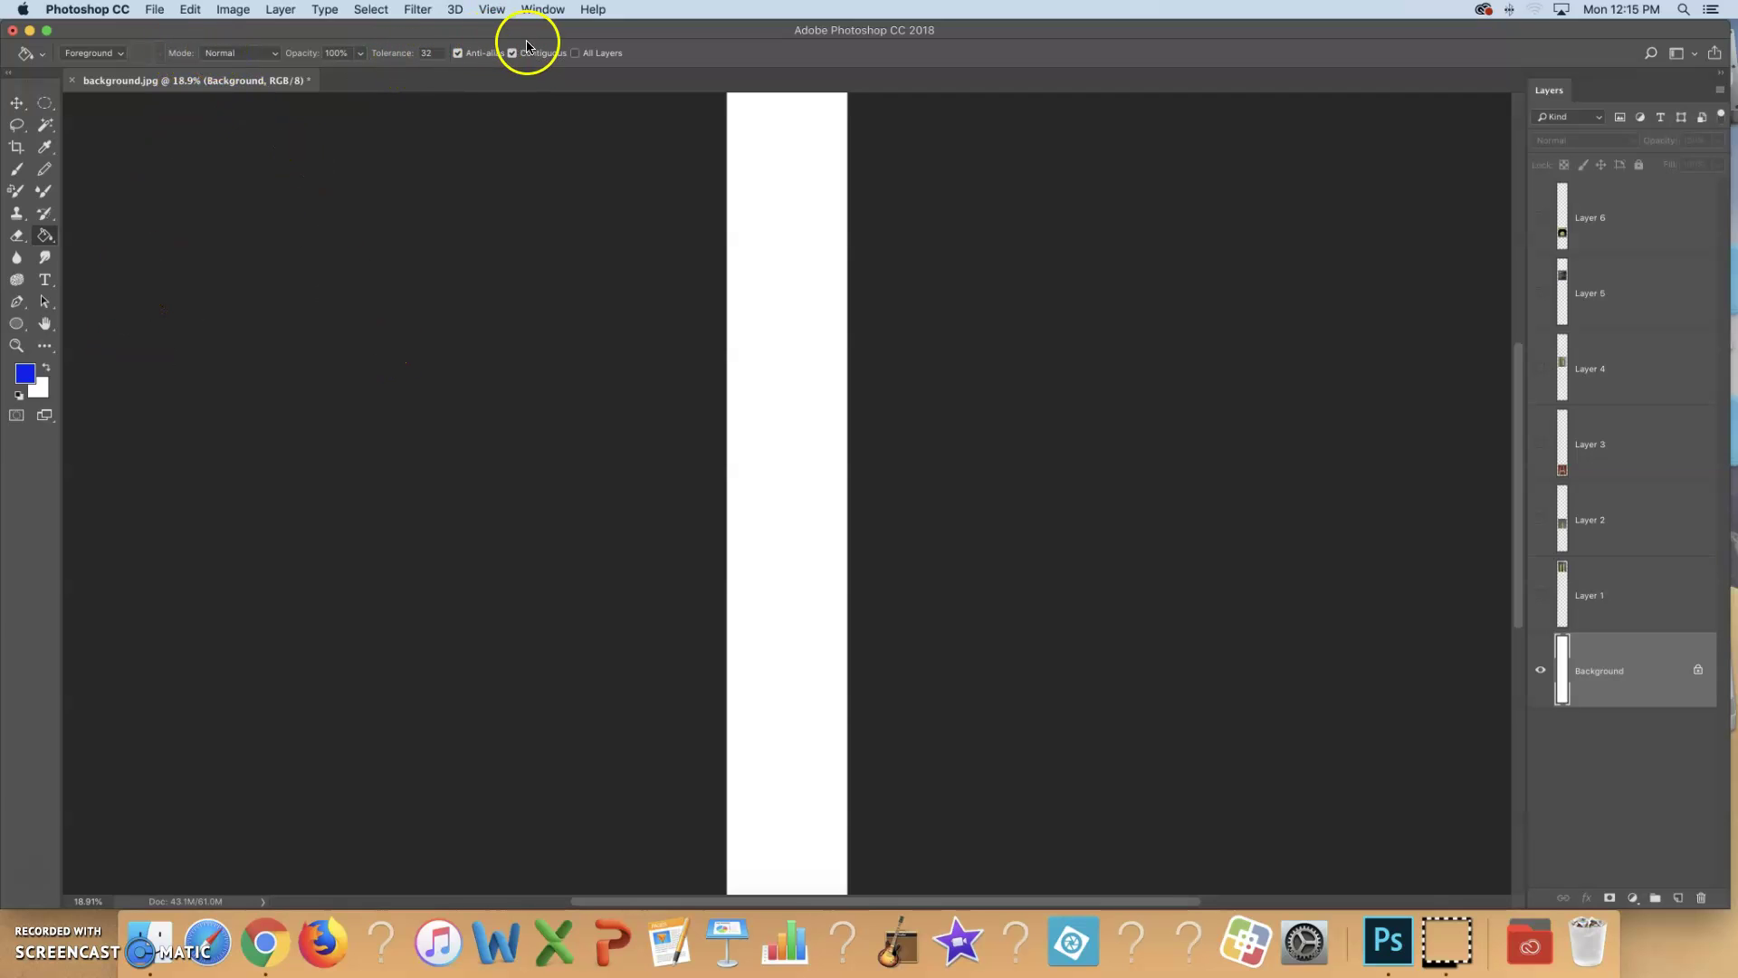
Switch the Paint Bucket's fill source to Pattern and back to Foreground.
click(121, 53)
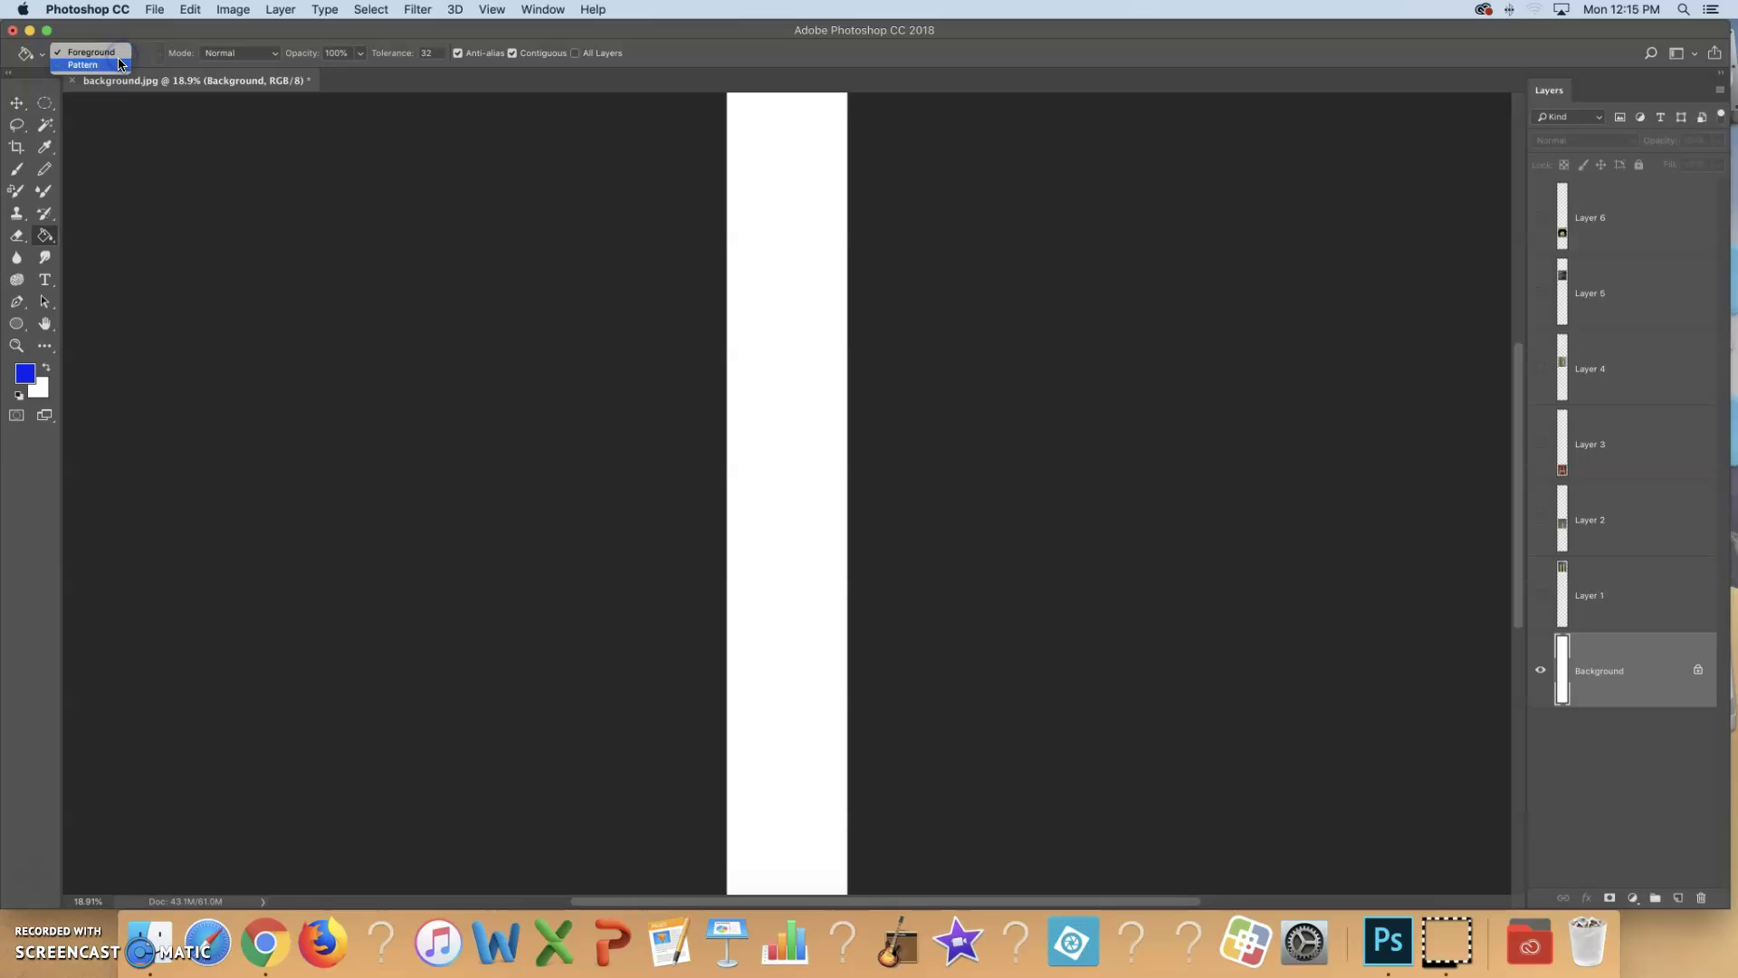
click(115, 65)
click(122, 54)
click(112, 41)
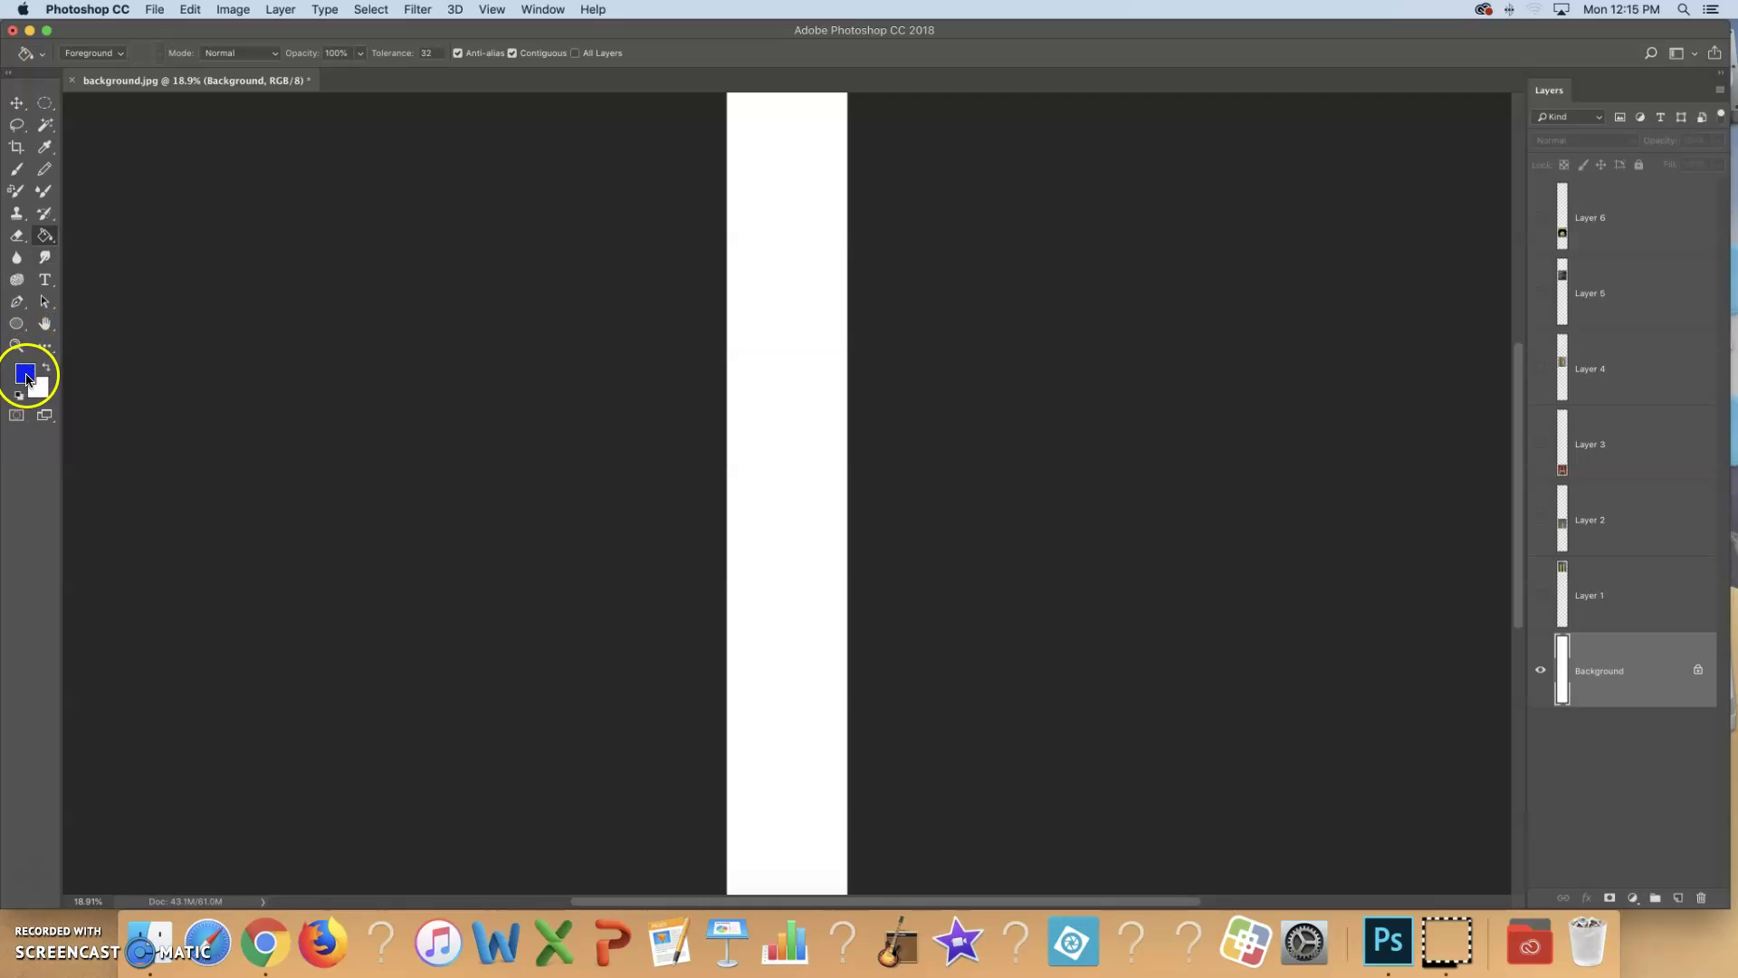
click(26, 377)
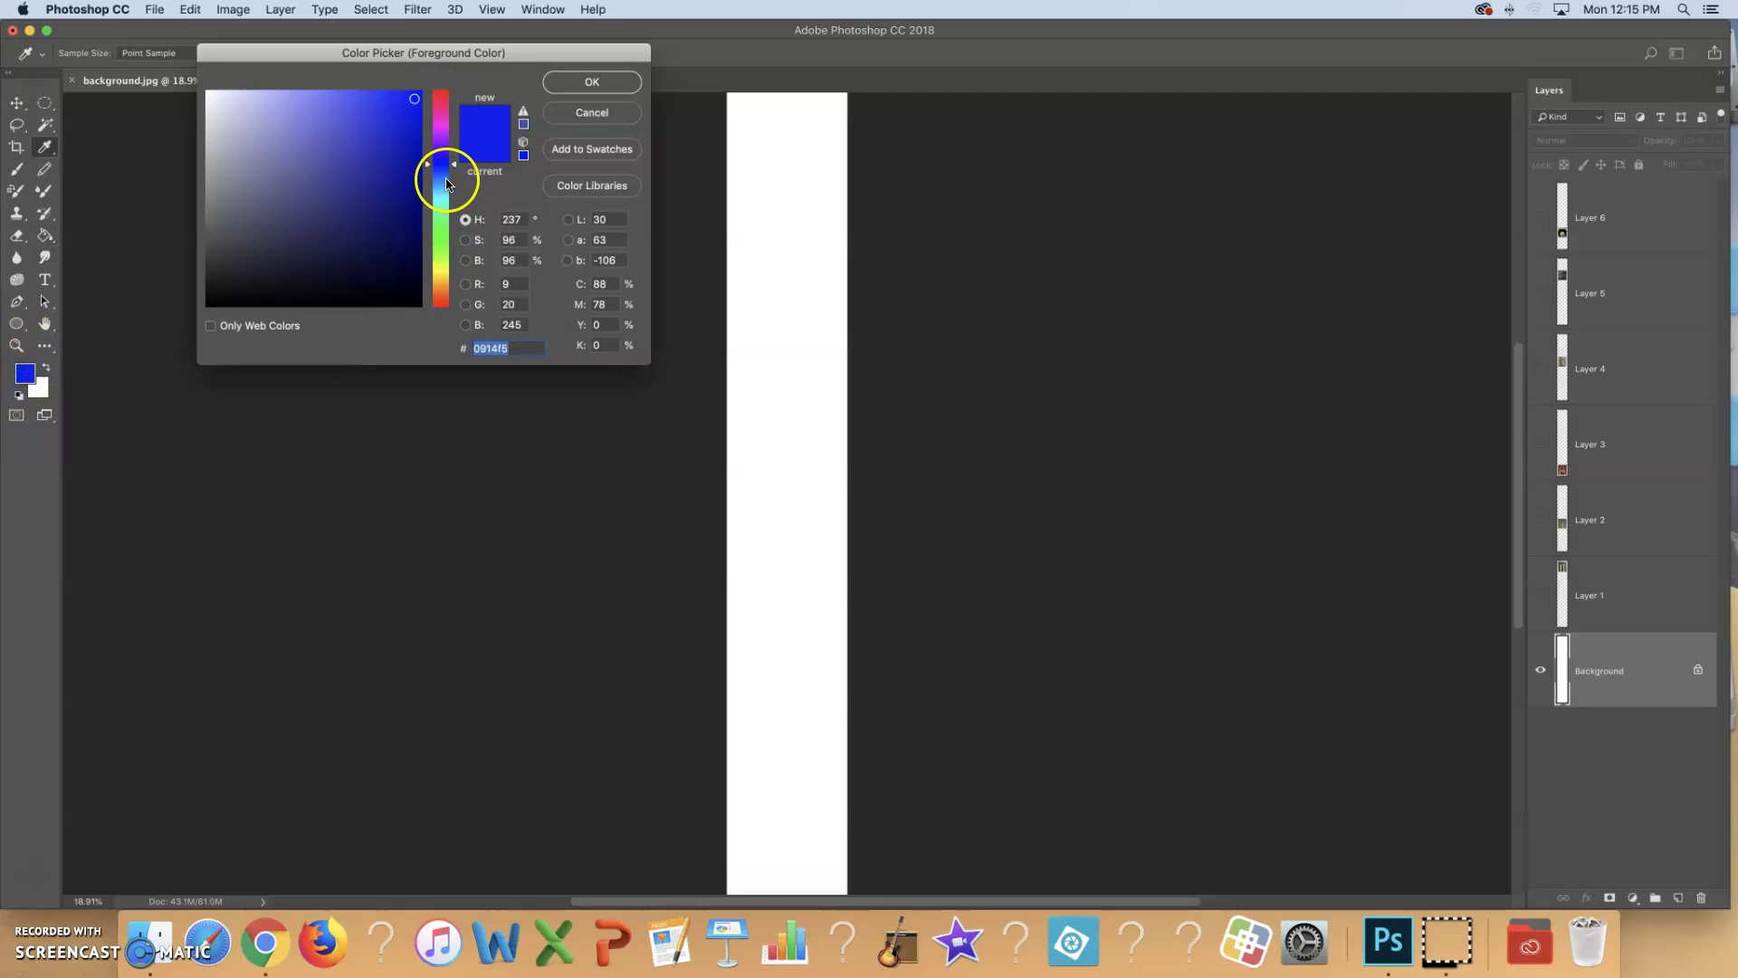
mouse_move(455, 172)
mouse_down()
mouse_move(452, 296)
mouse_move(456, 208)
mouse_up()
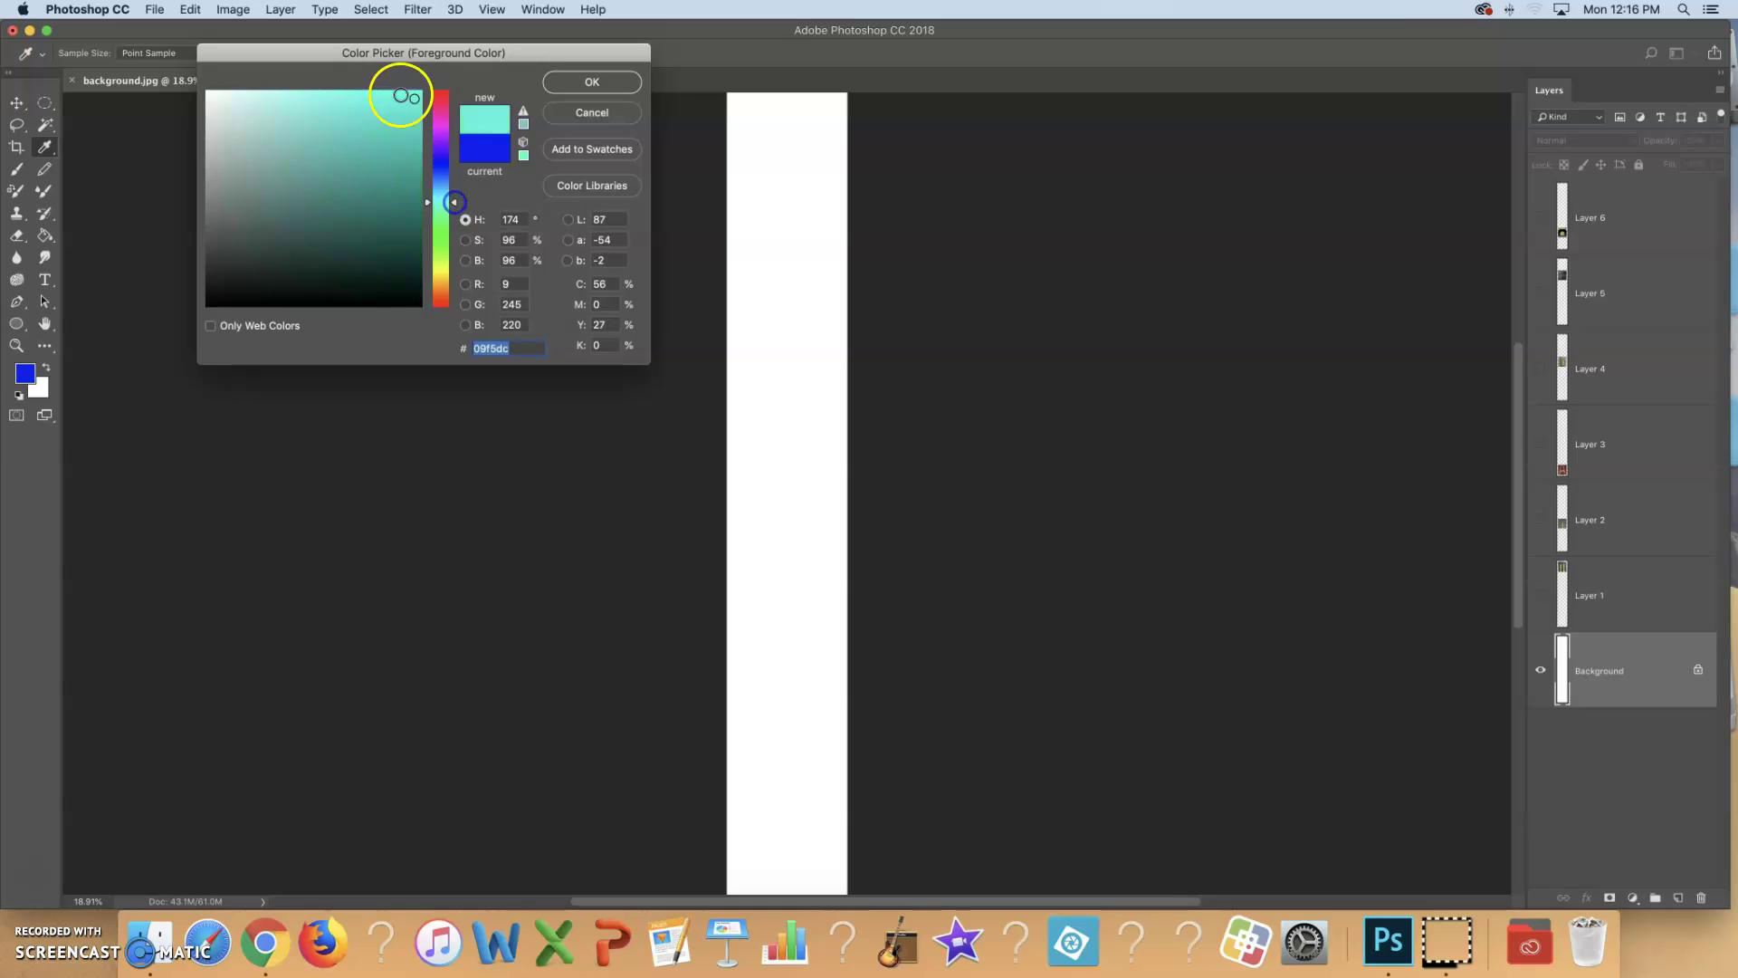
mouse_move(371, 102)
mouse_down()
mouse_move(283, 97)
mouse_move(357, 105)
mouse_move(365, 249)
mouse_move(310, 229)
mouse_move(371, 143)
mouse_move(275, 207)
mouse_move(356, 190)
mouse_move(383, 150)
mouse_up()
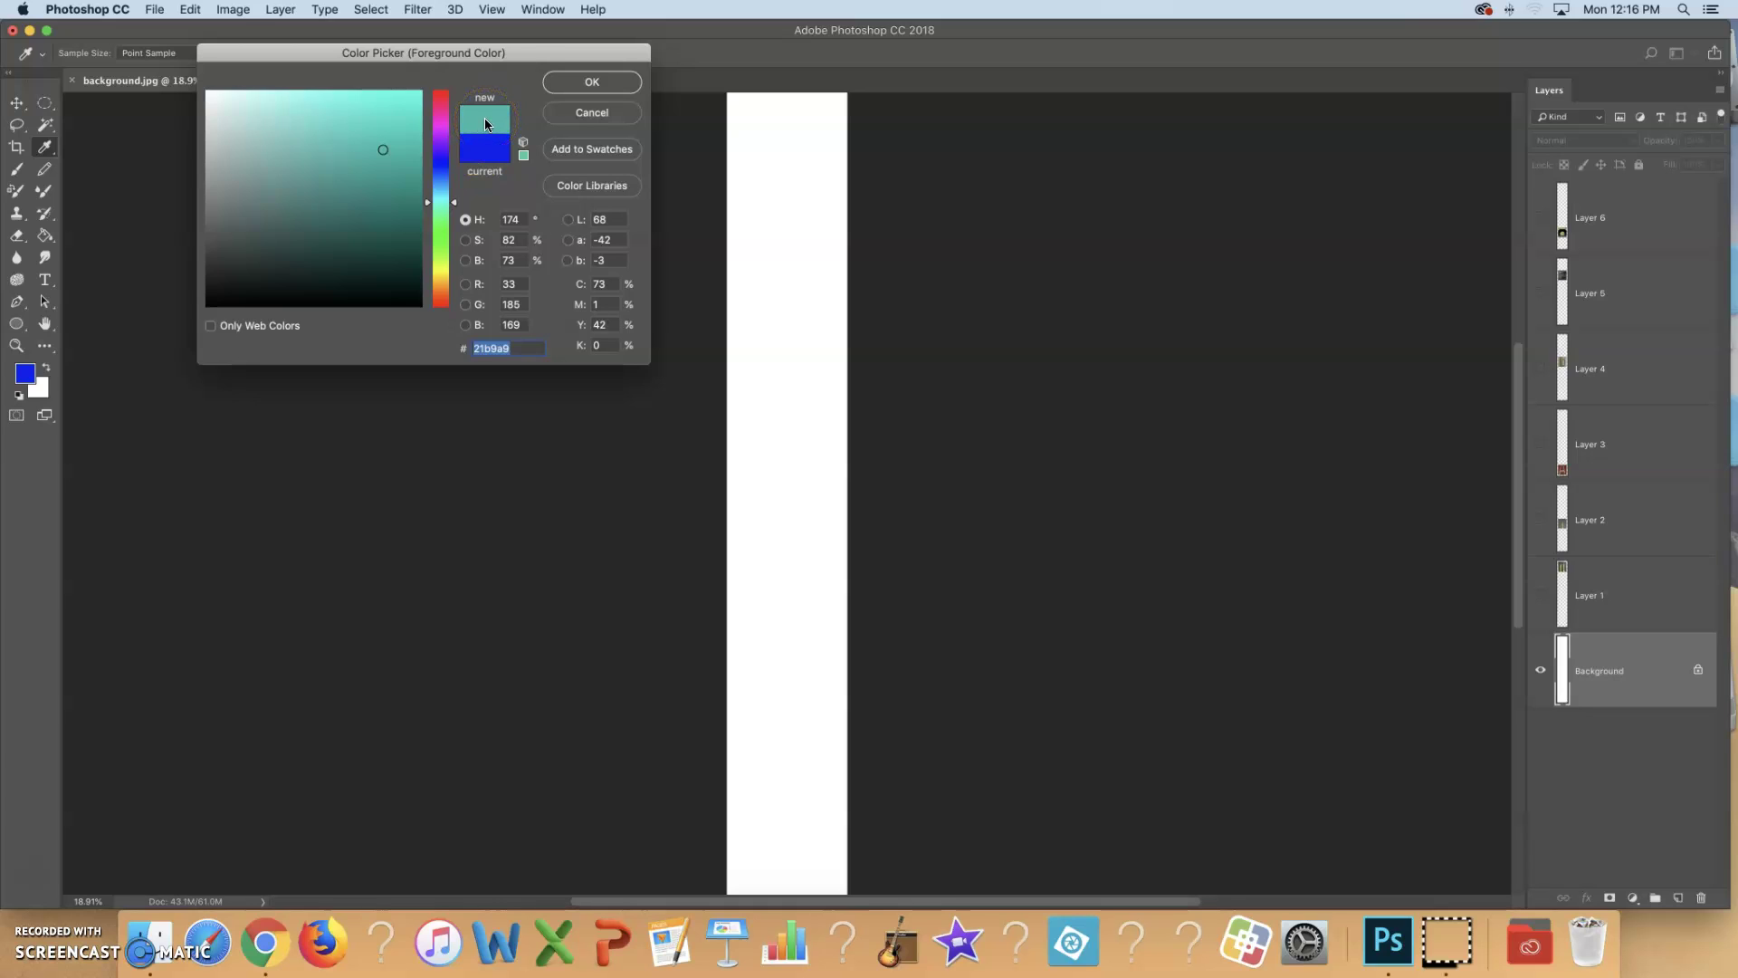
click(596, 116)
key(g)
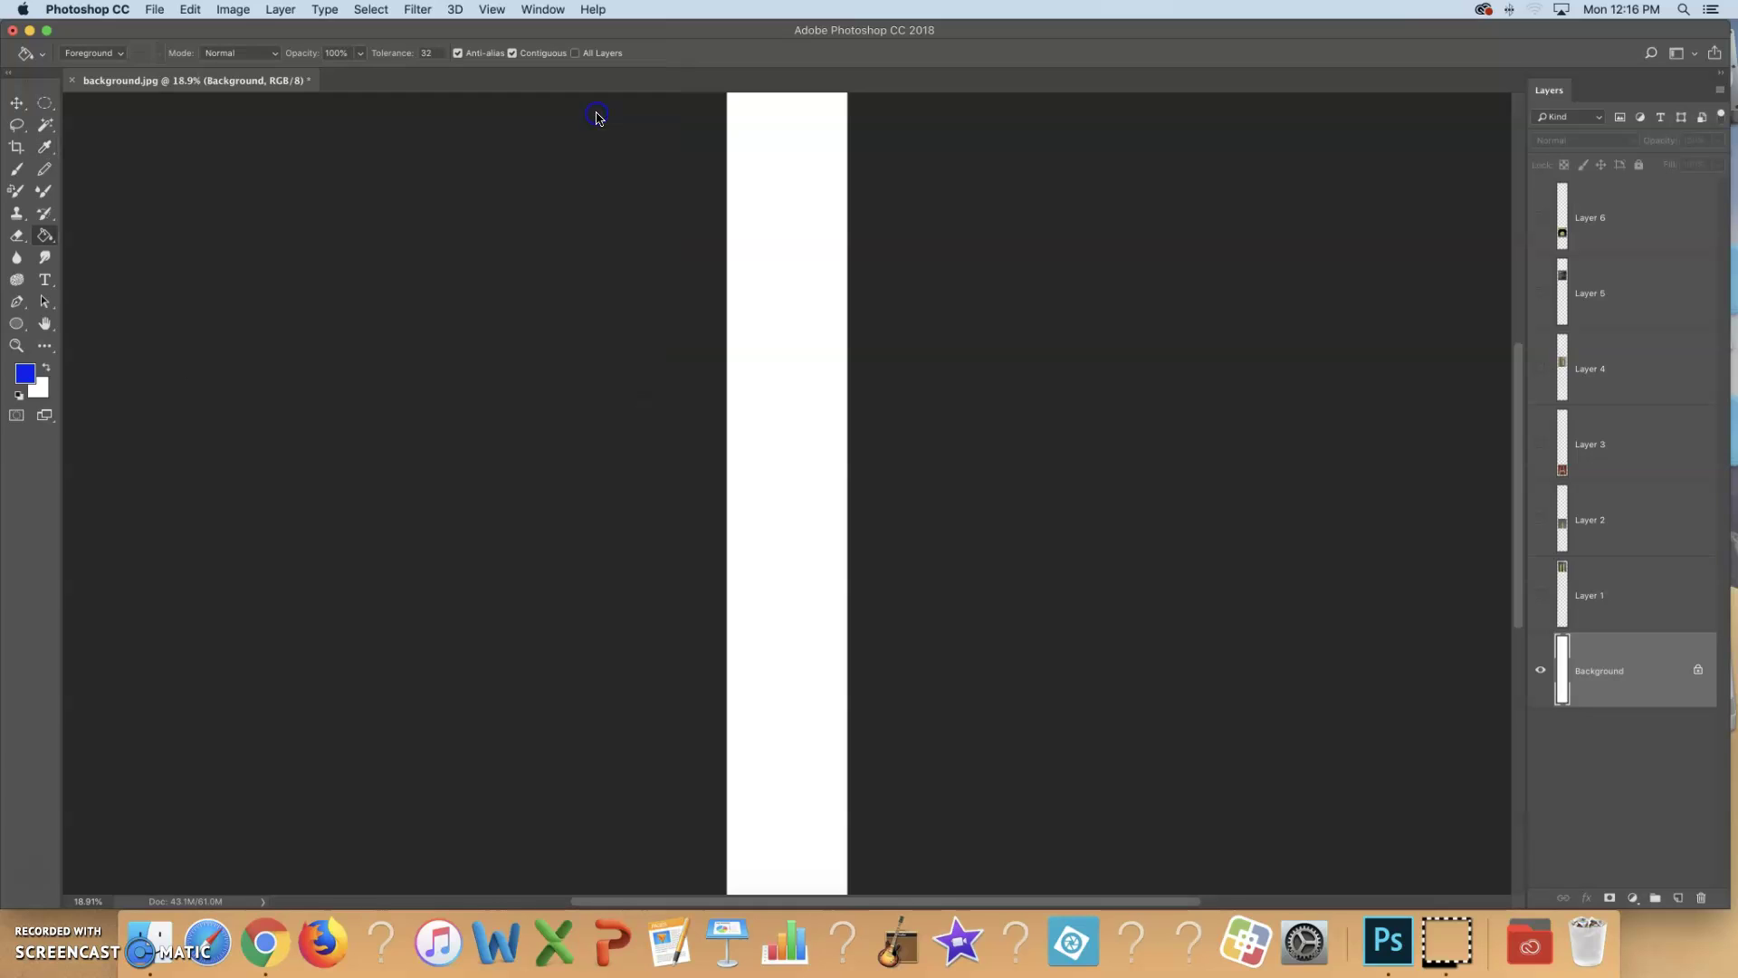
Set the foreground color to light purple #e396f4 and fill the Background layer with it.
click(25, 373)
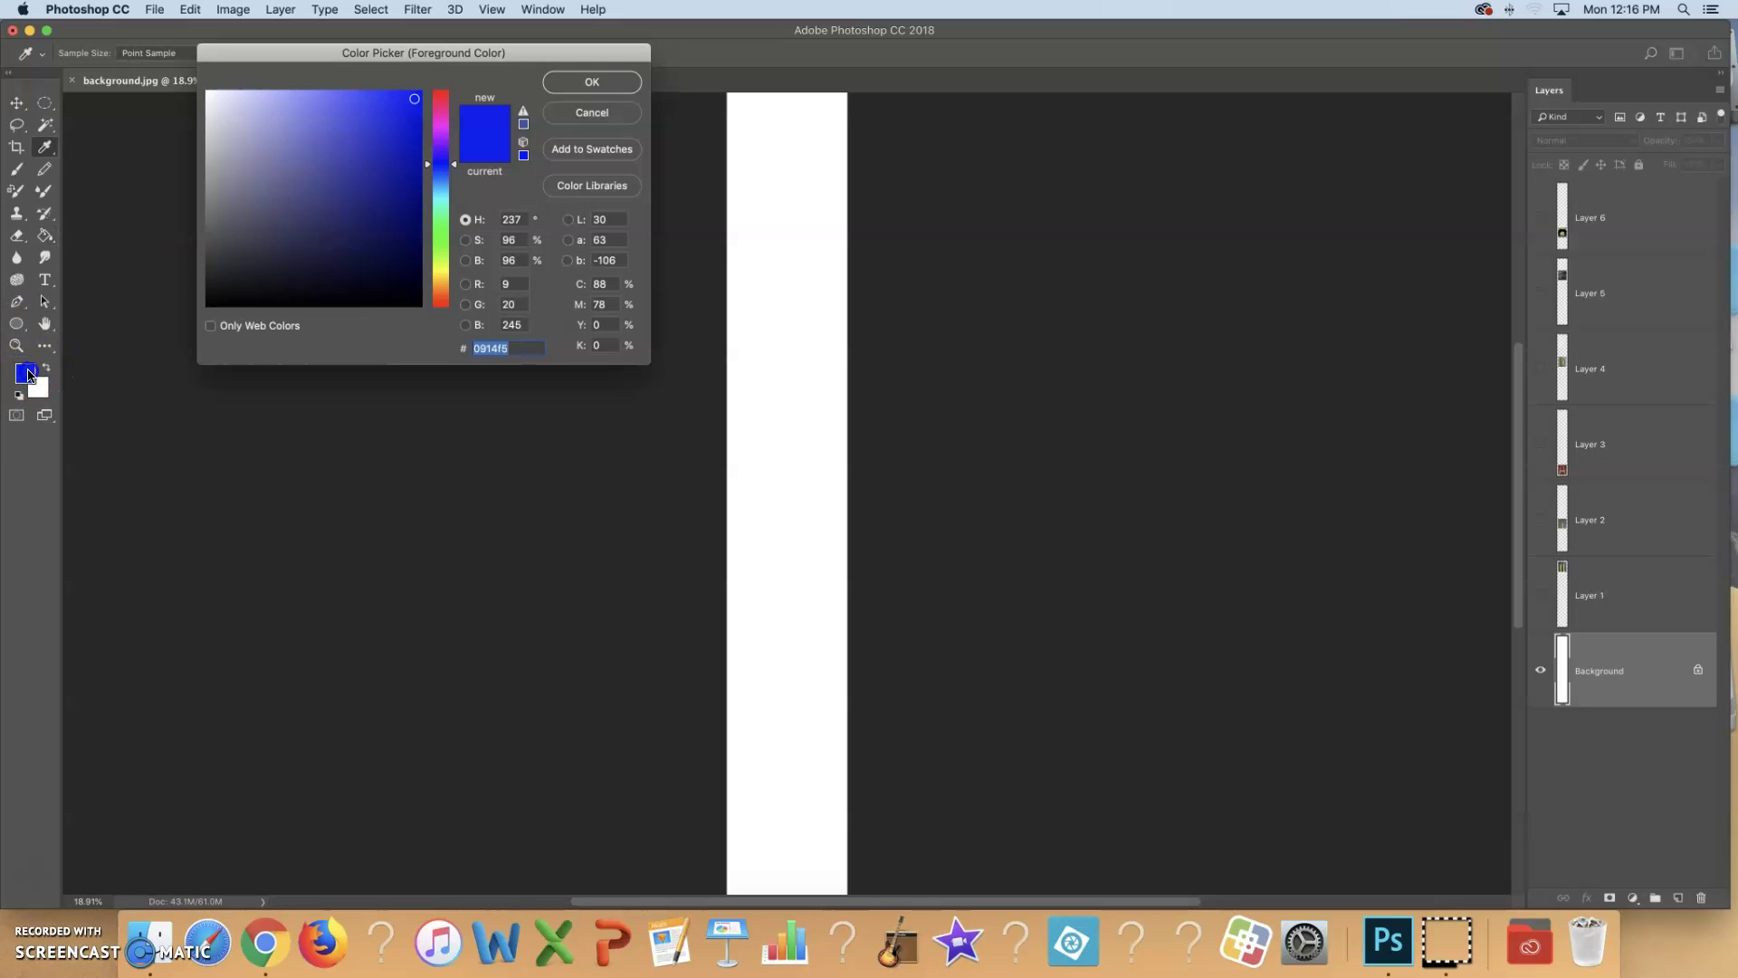
click(430, 149)
drag(430, 148, 434, 133)
drag(361, 88, 389, 98)
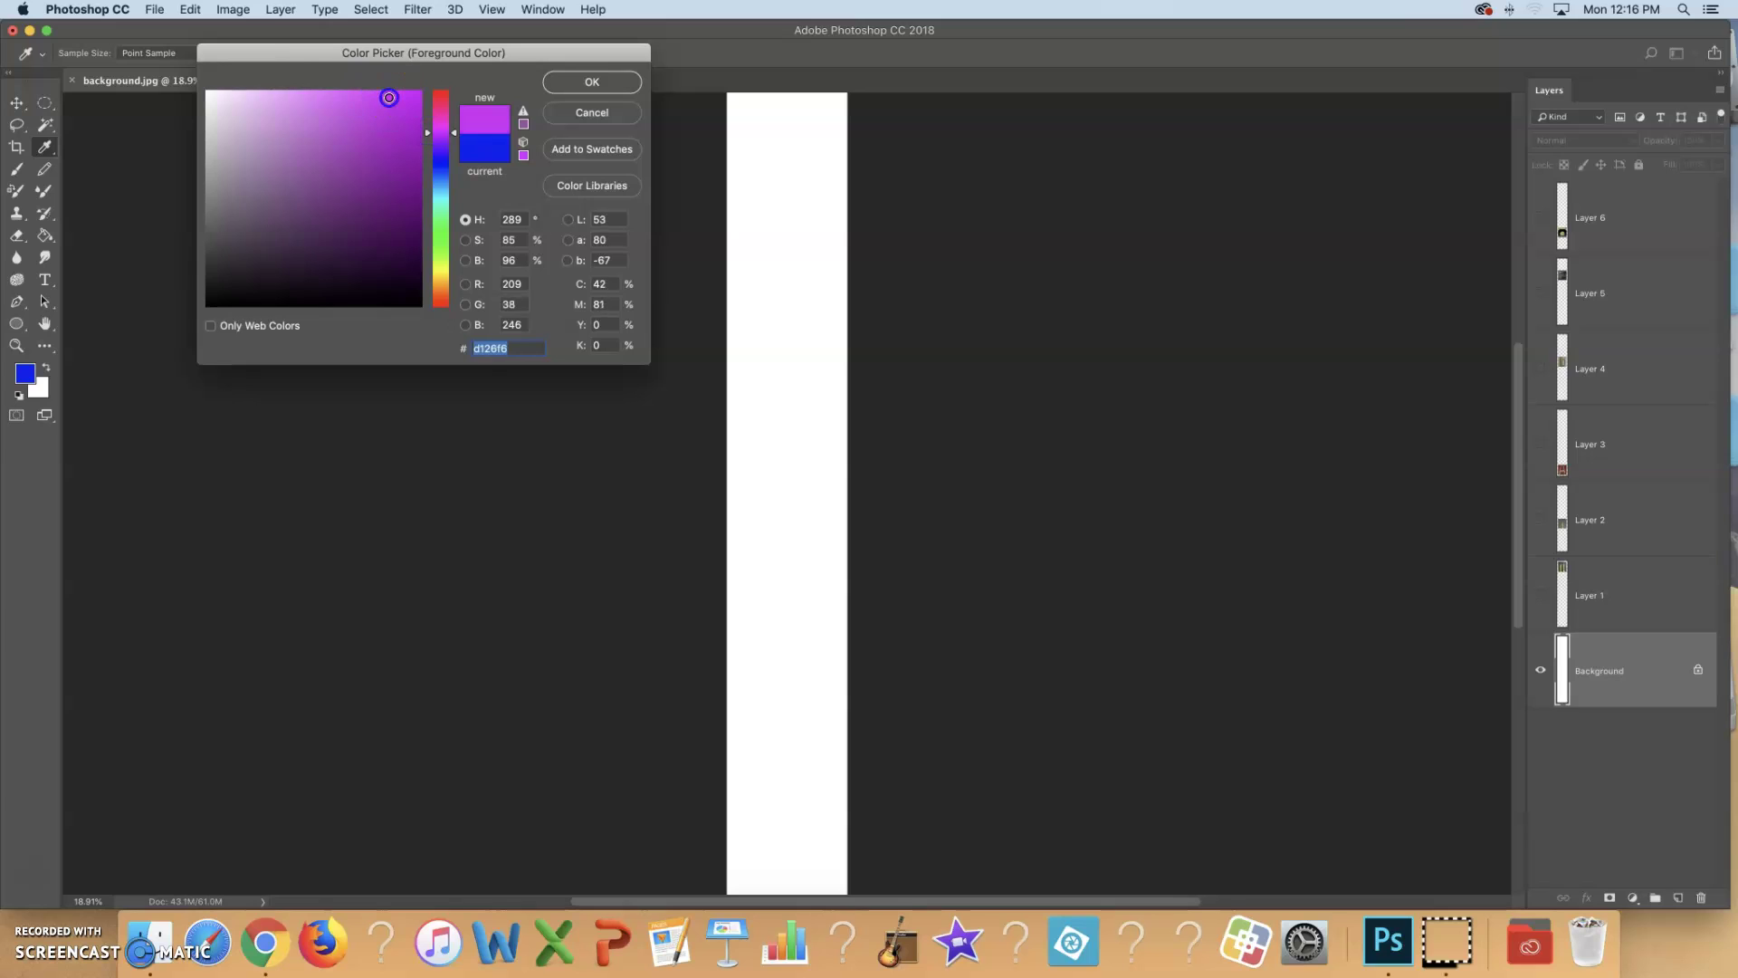
click(592, 81)
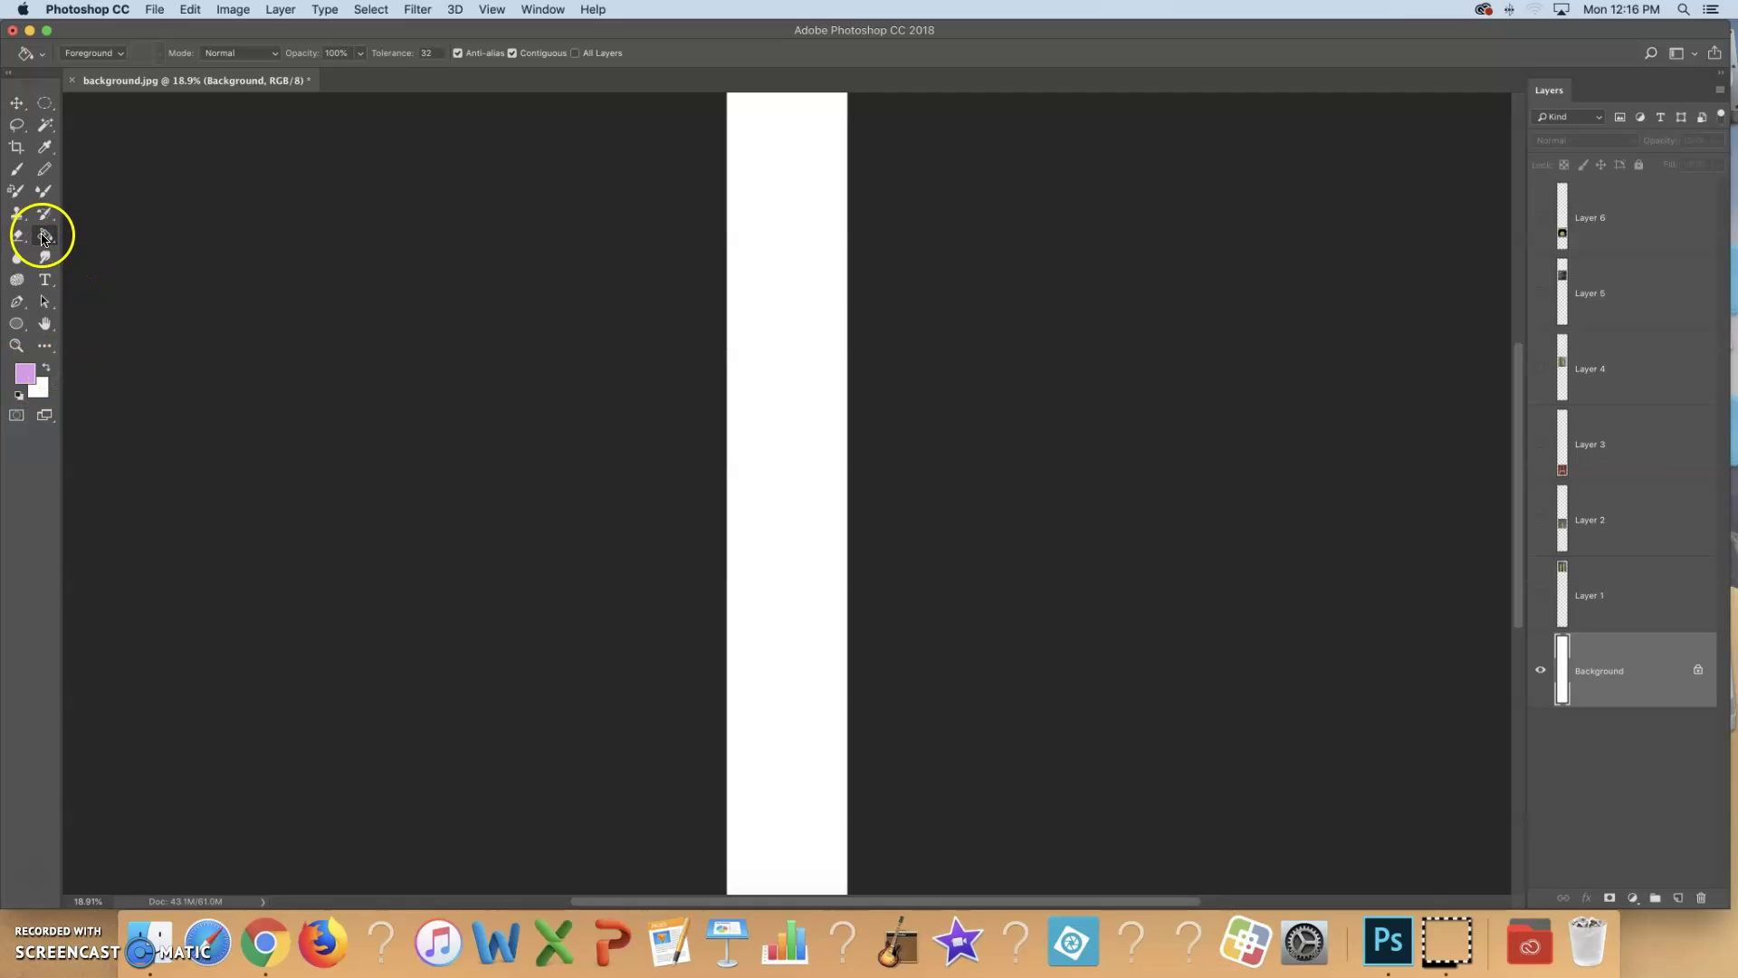
click(794, 226)
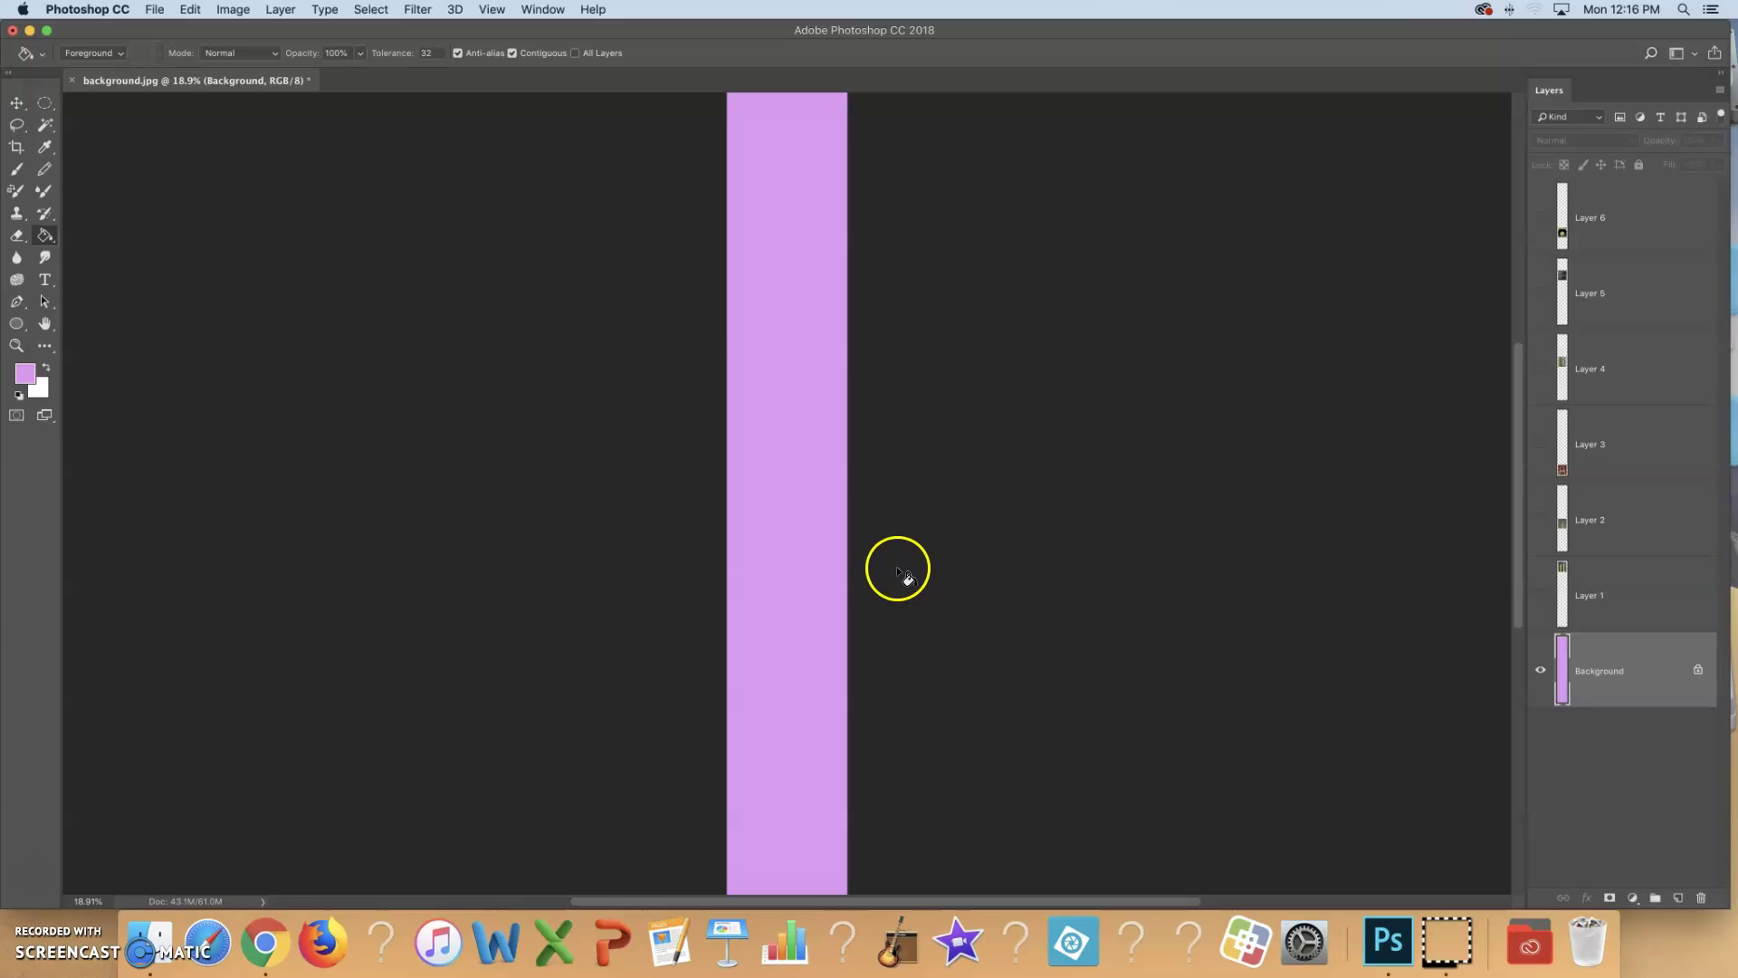
Change the foreground color to blue #0c49a6 and fill the Background layer with it.
click(26, 374)
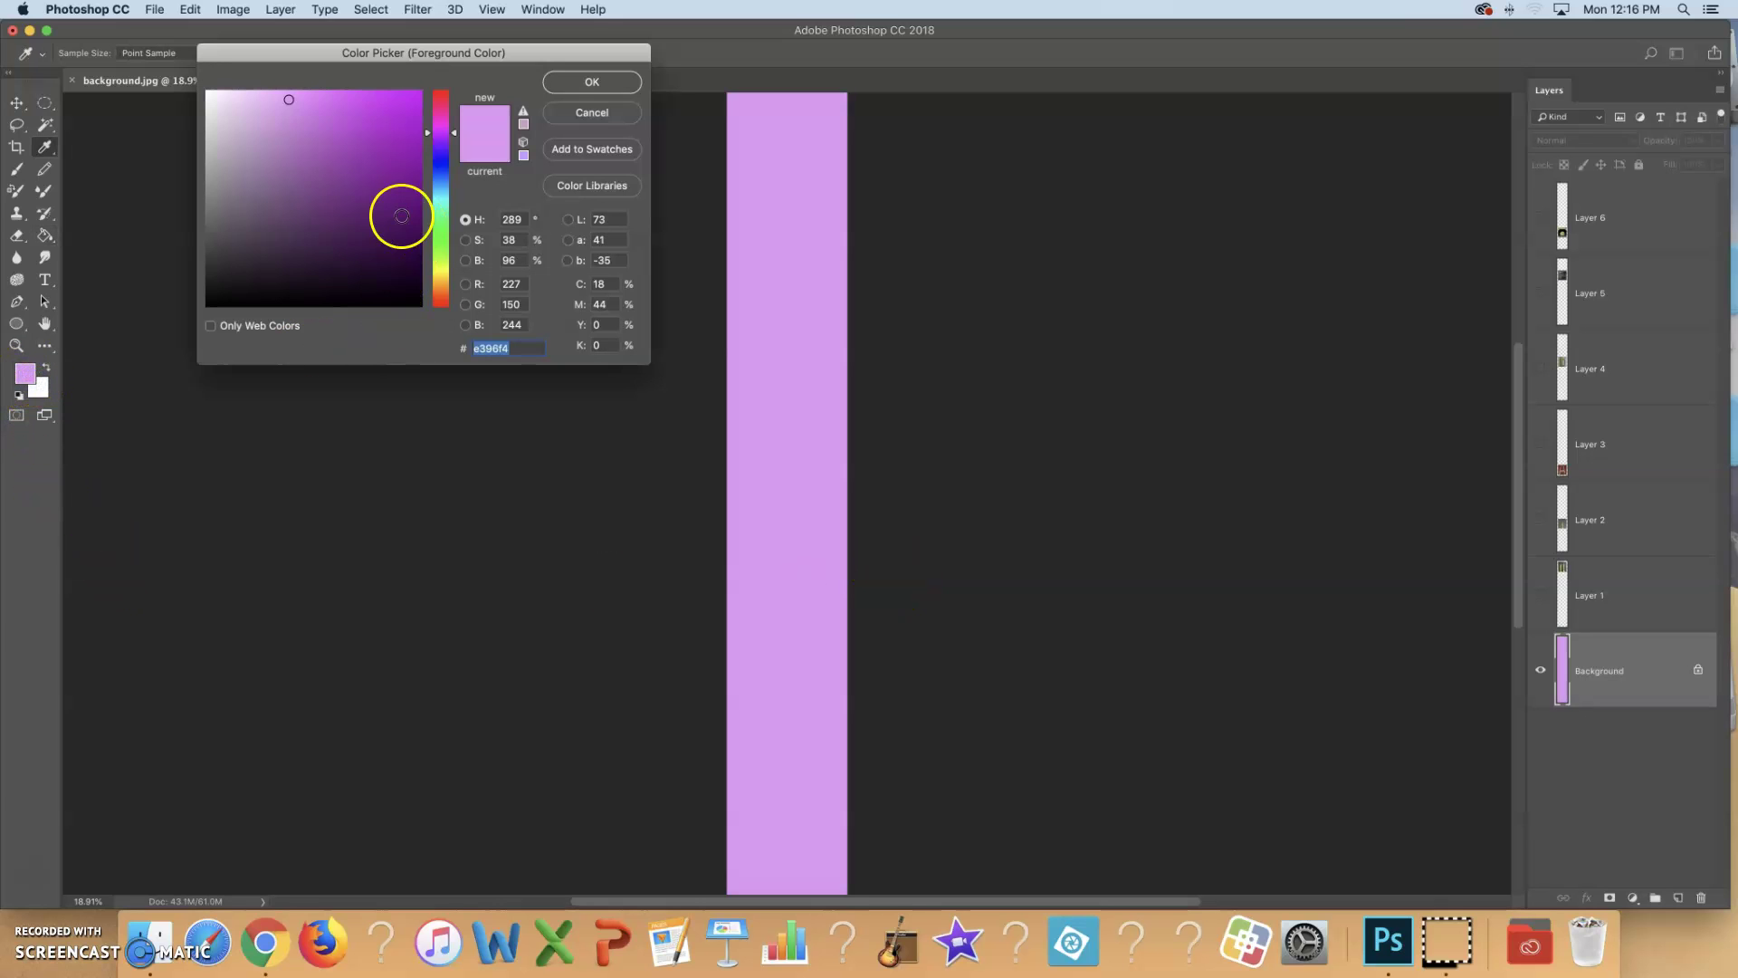
click(401, 216)
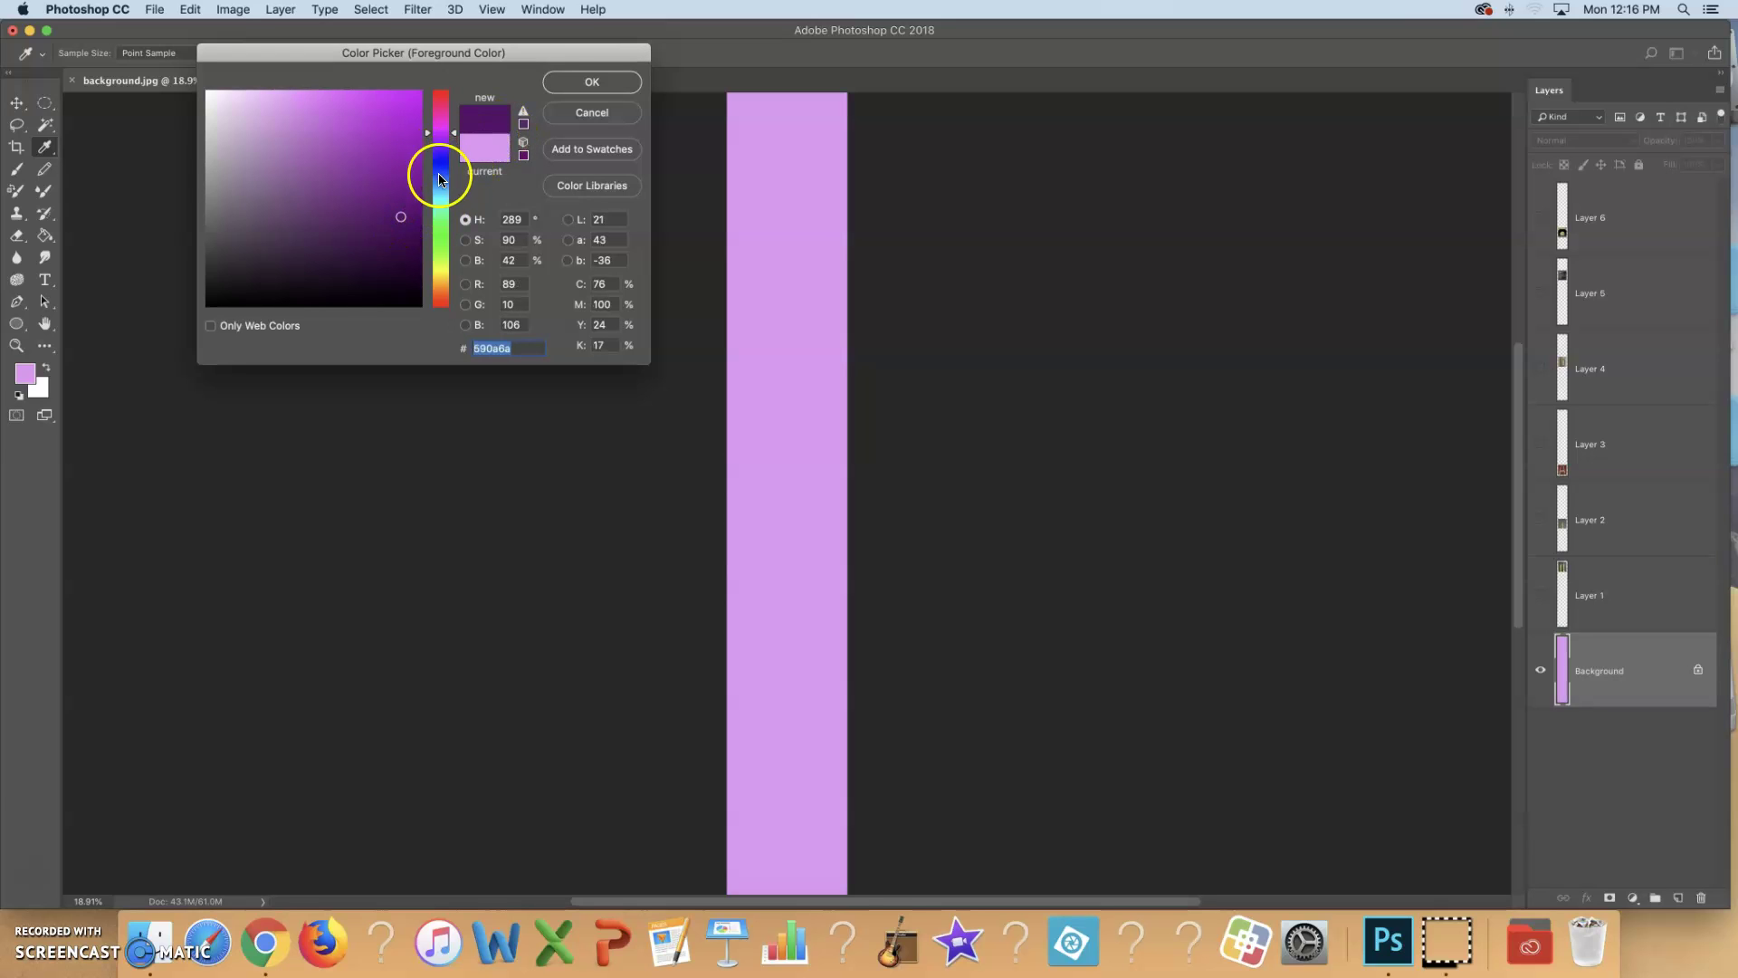
click(406, 164)
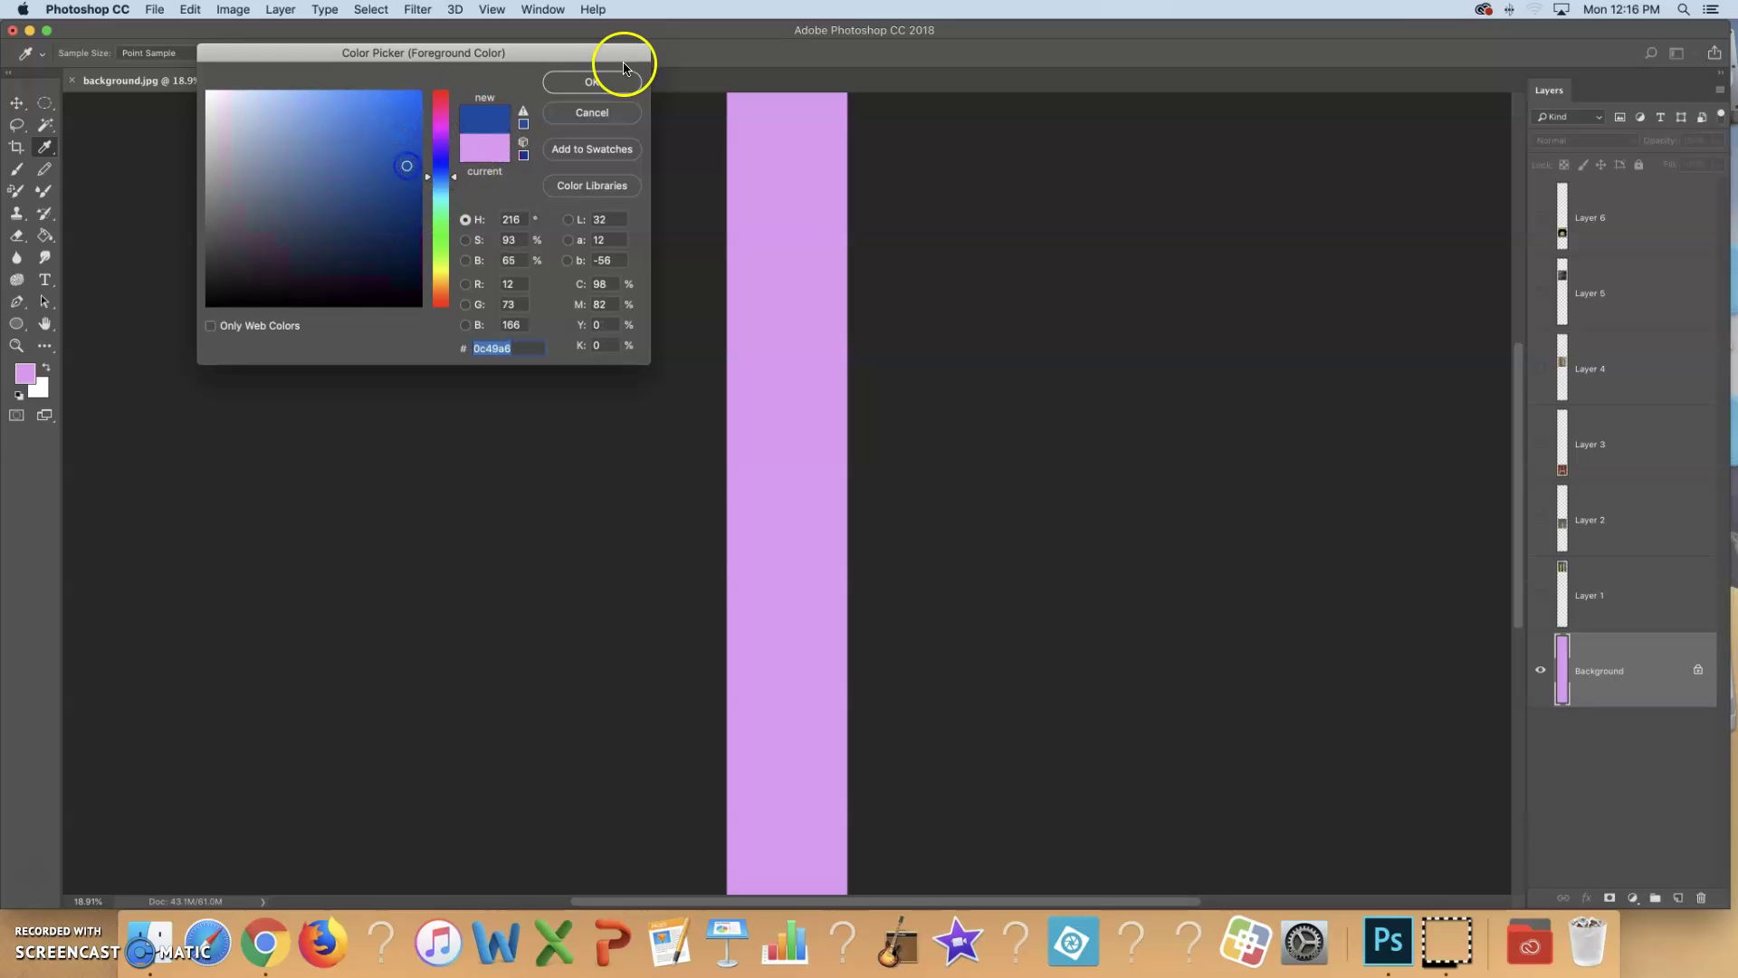
click(617, 84)
click(770, 526)
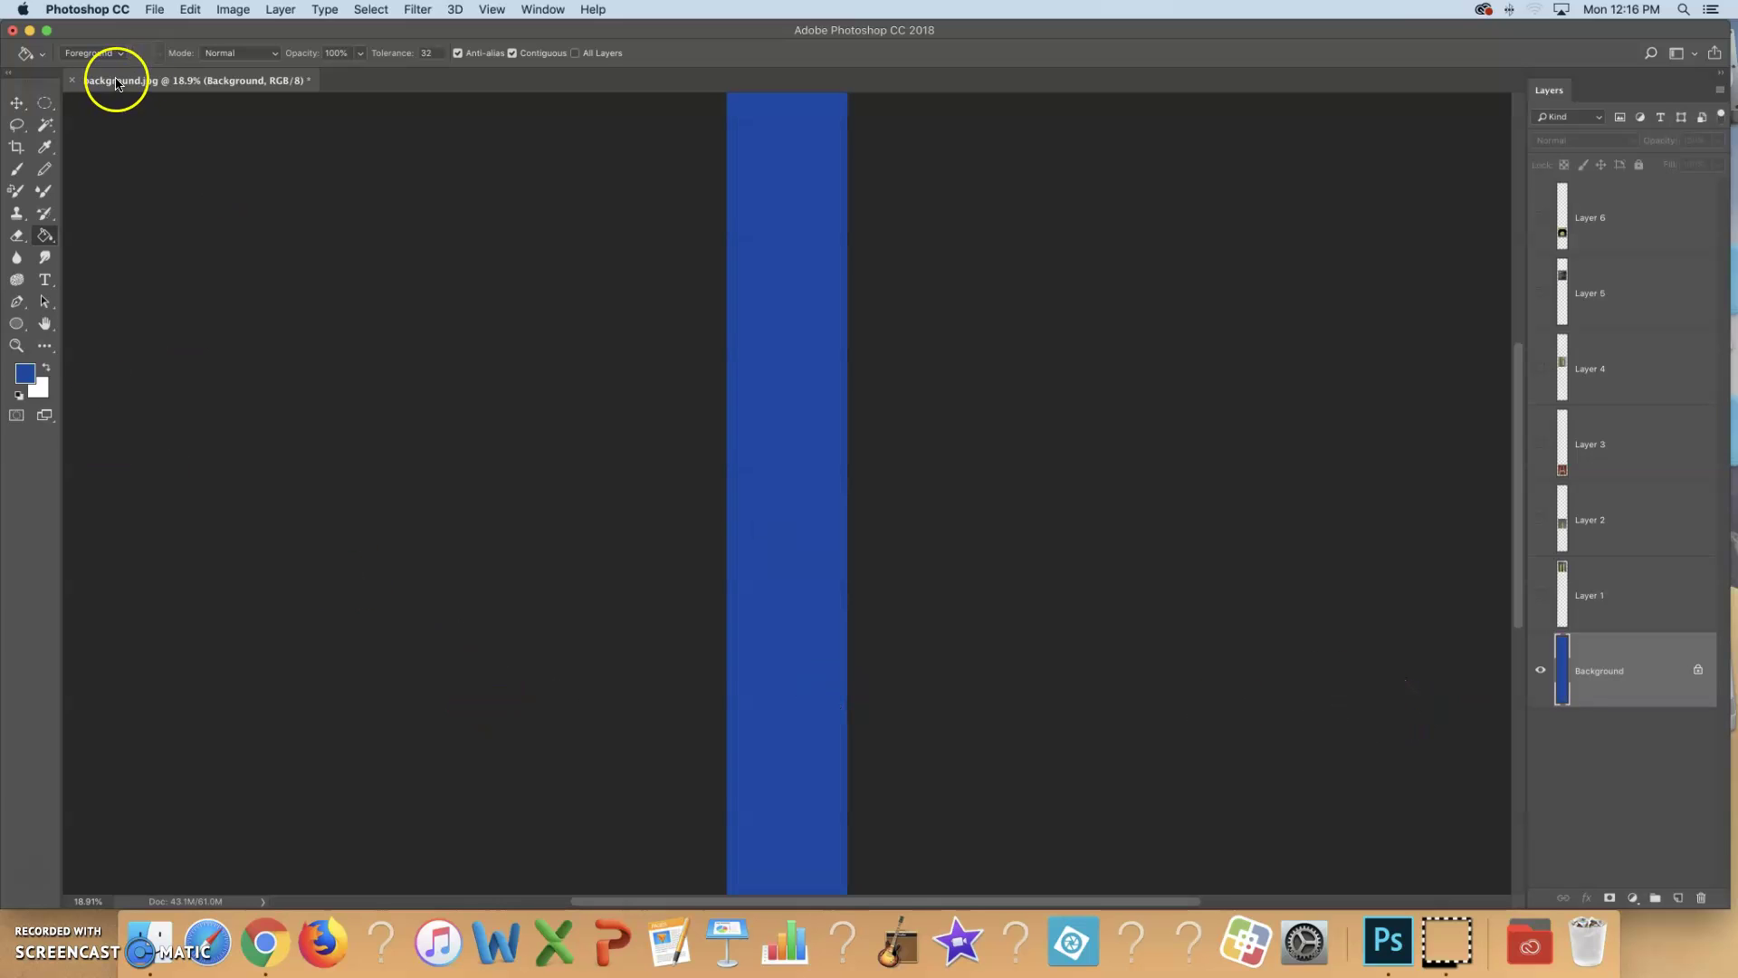
Cycle through the tools grouped with the Paint Bucket, ending on the Paint Bucket again.
click(50, 240)
click(116, 238)
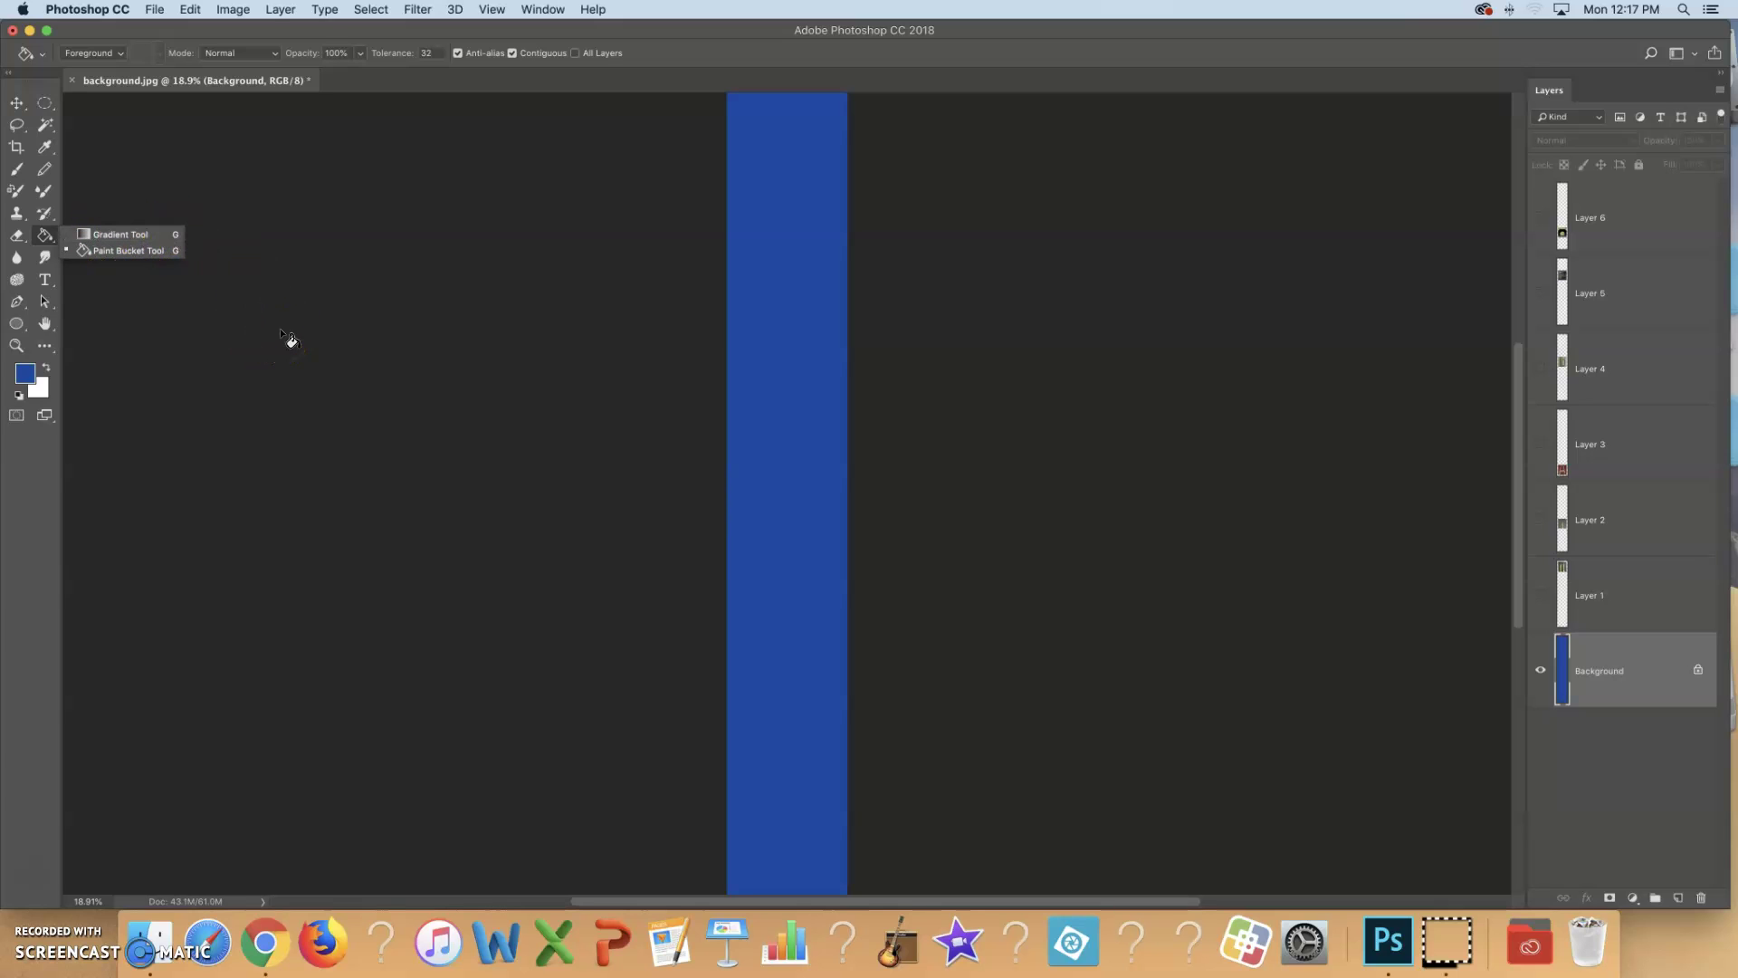
key(shift+g)
key(shift+g)
key(shift+g)
key(shift+g)
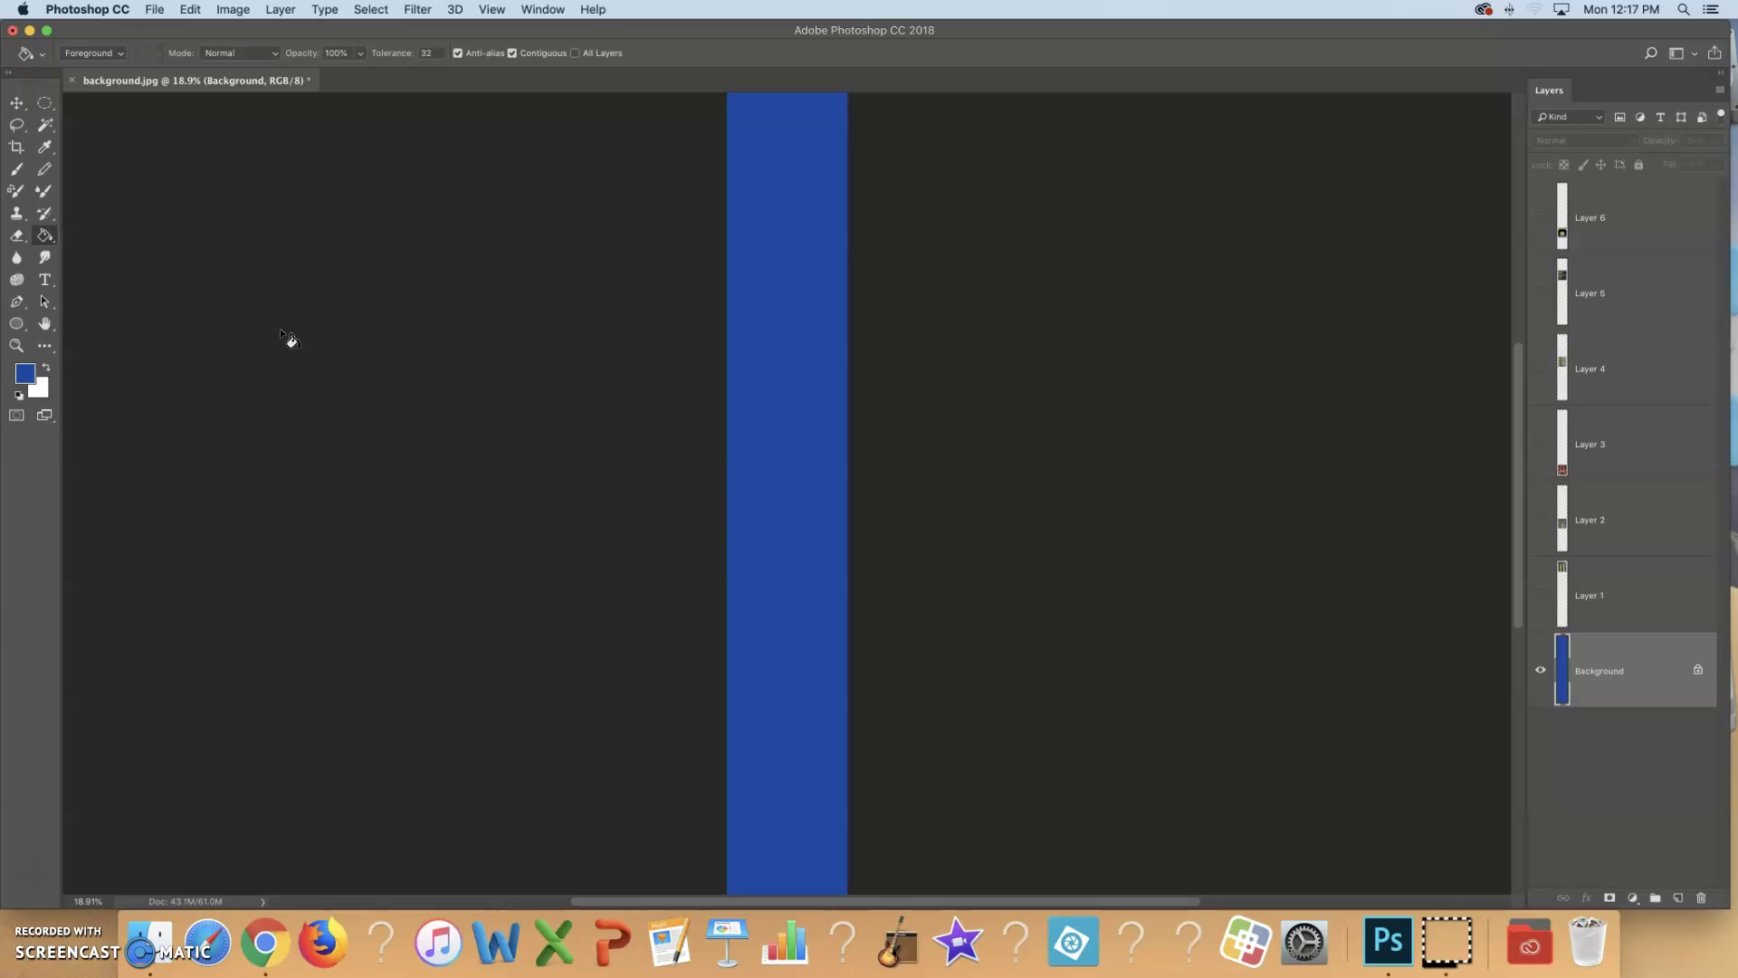
key(shift+g)
key(shift+g)
key(shift+g)
key(shift+g)
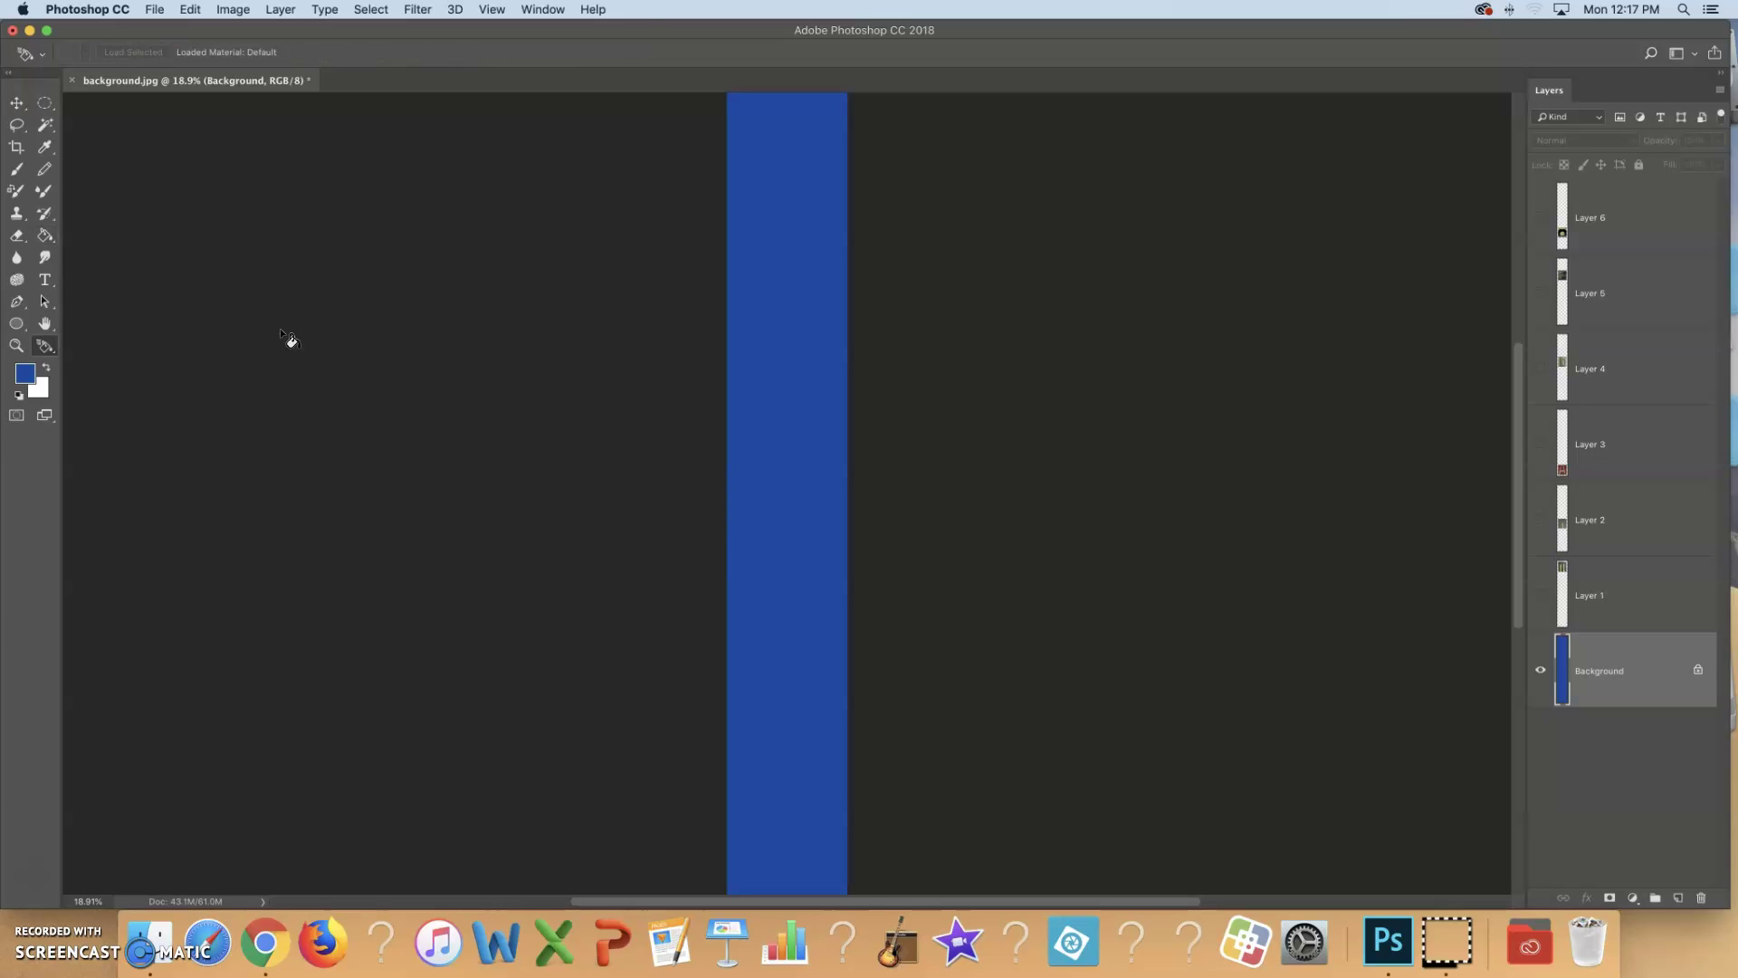
key(shift+g)
key(shift+g)
key(shift+g)
key(shift+g)
key(shift+g)
key(shift+g)
key(shift+g)
key(shift+g)
key(shift+g)
key(shift+g)
key(shift+g)
key(shift+g)
key(shift+g)
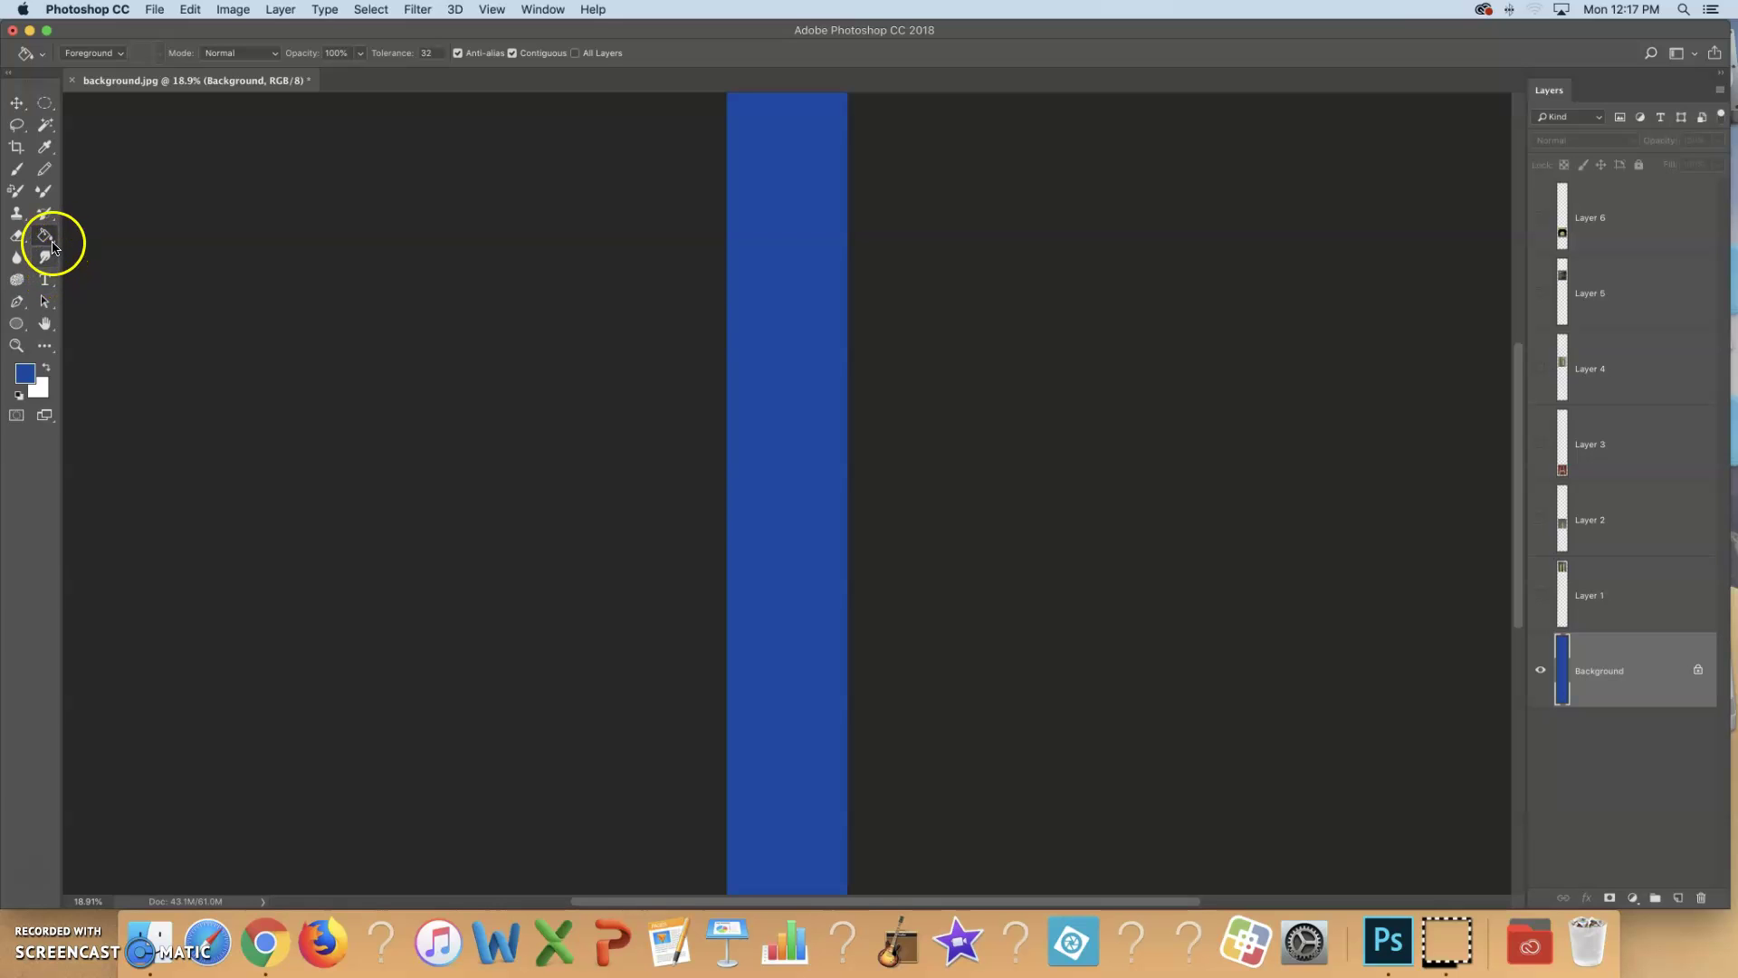
Switch to the Gradient tool and choose the blue-to-white gradient preset.
key(shift+g)
key(shift+g)
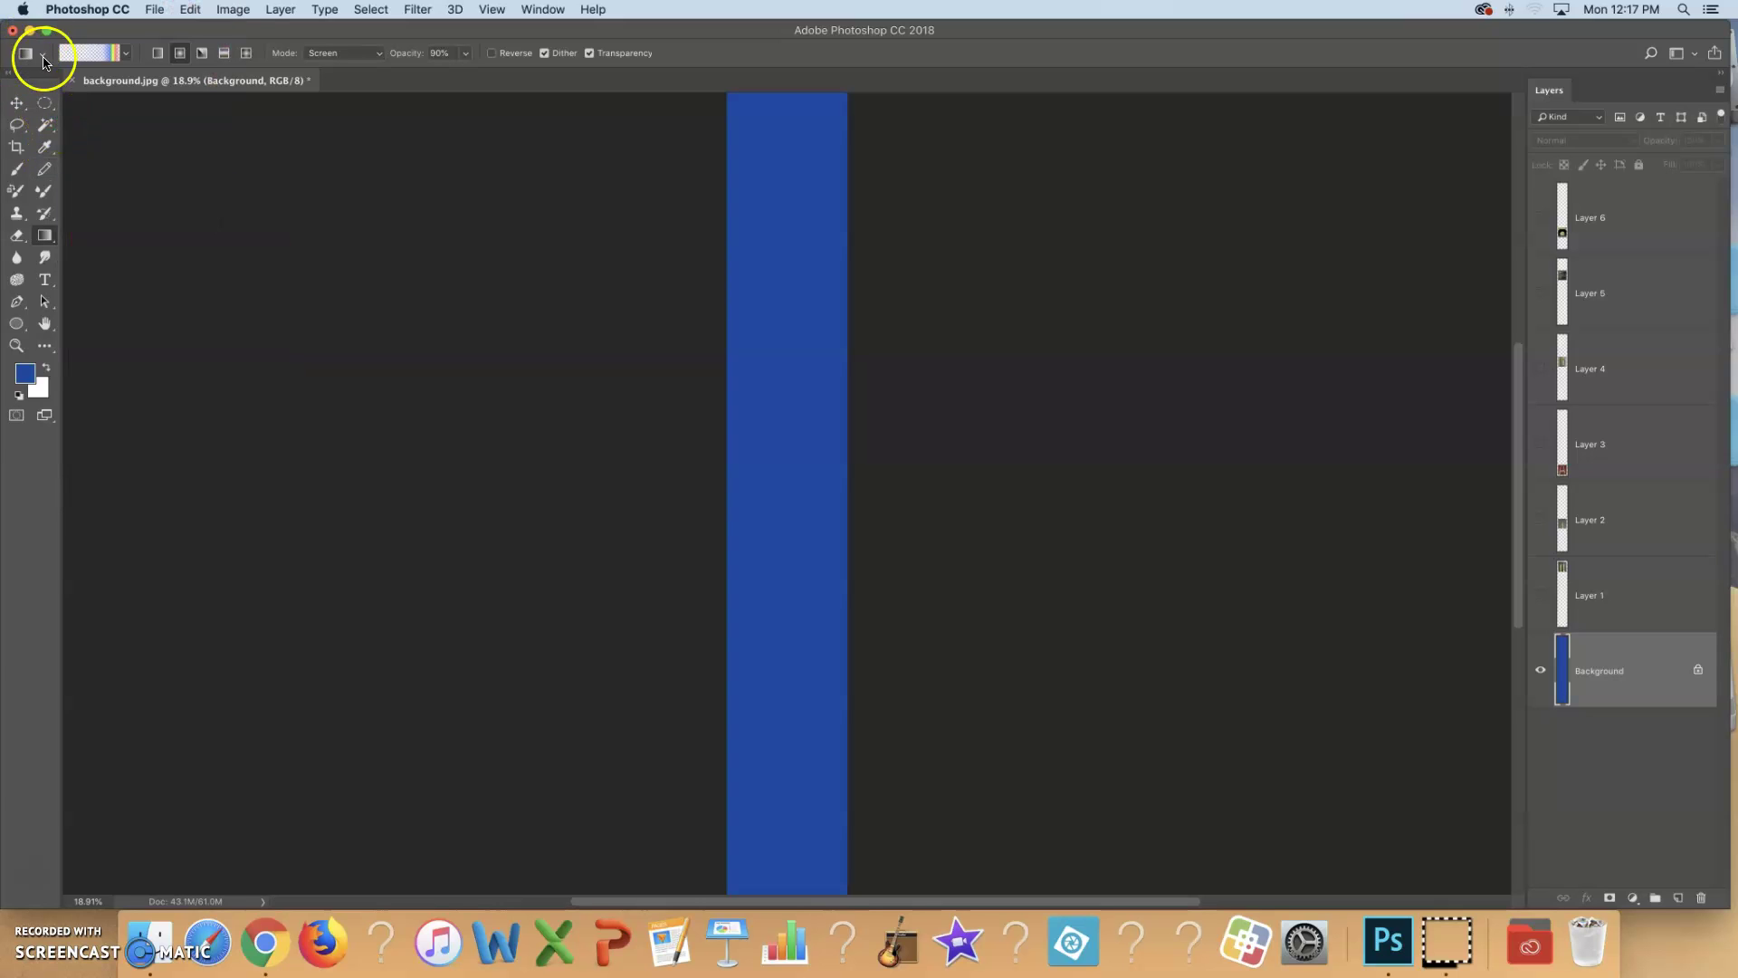
click(128, 55)
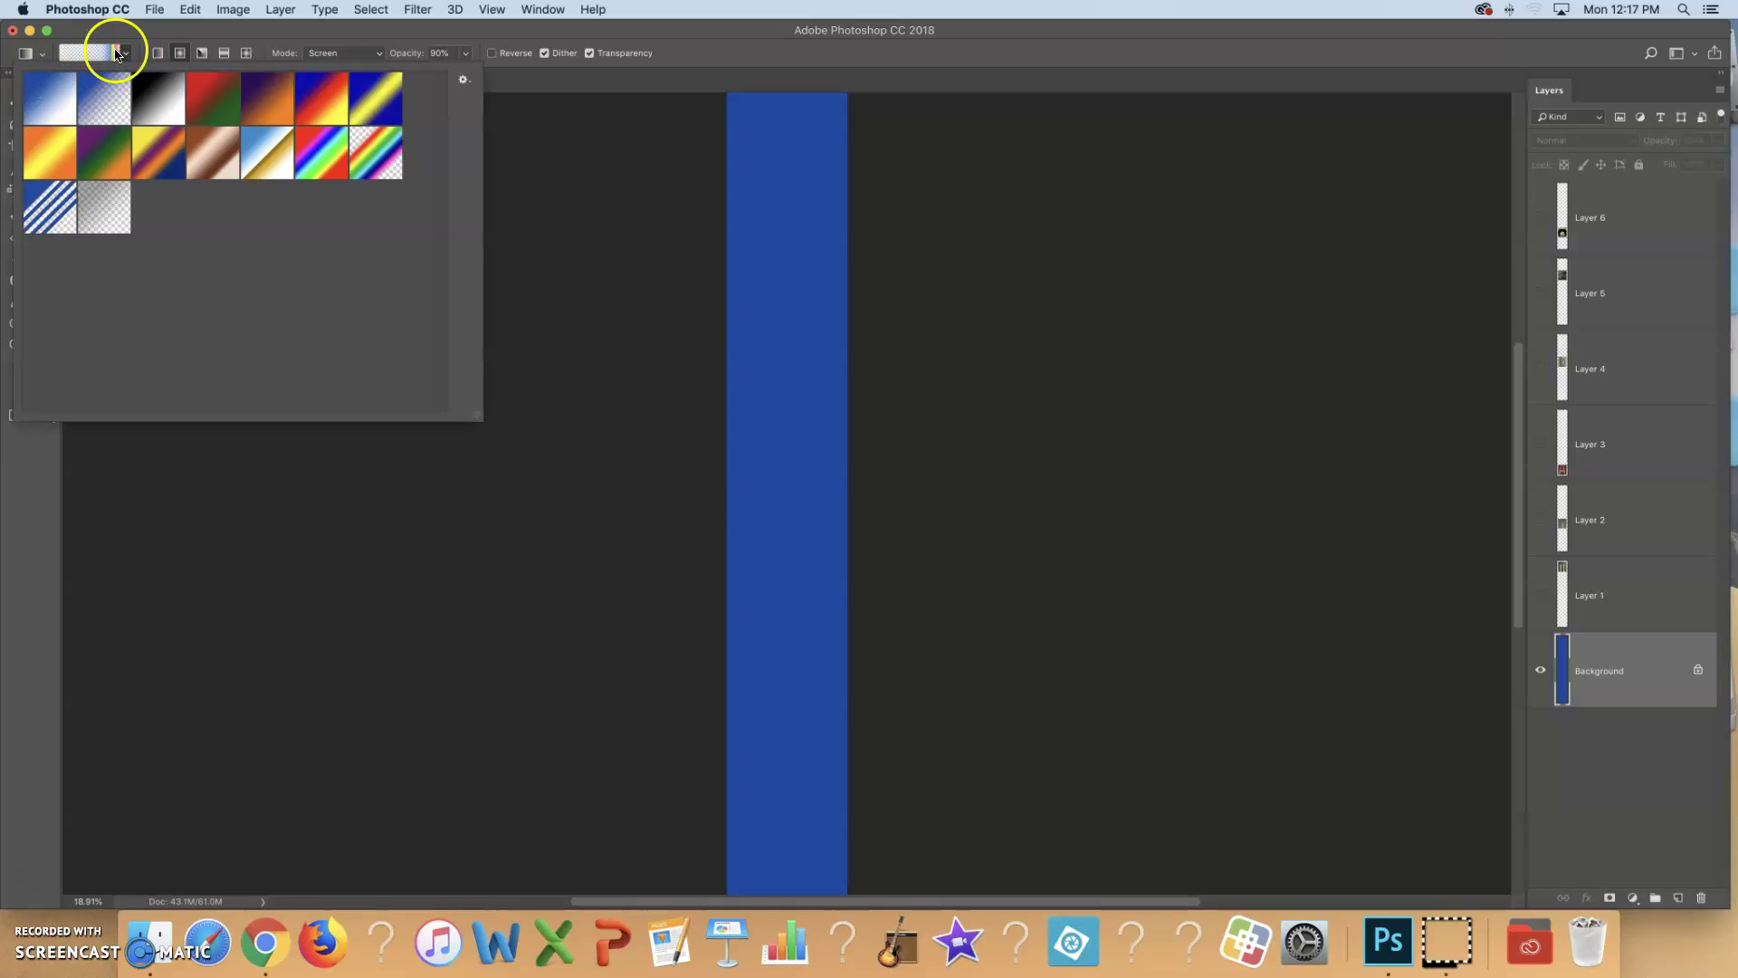
click(49, 95)
double_click(67, 89)
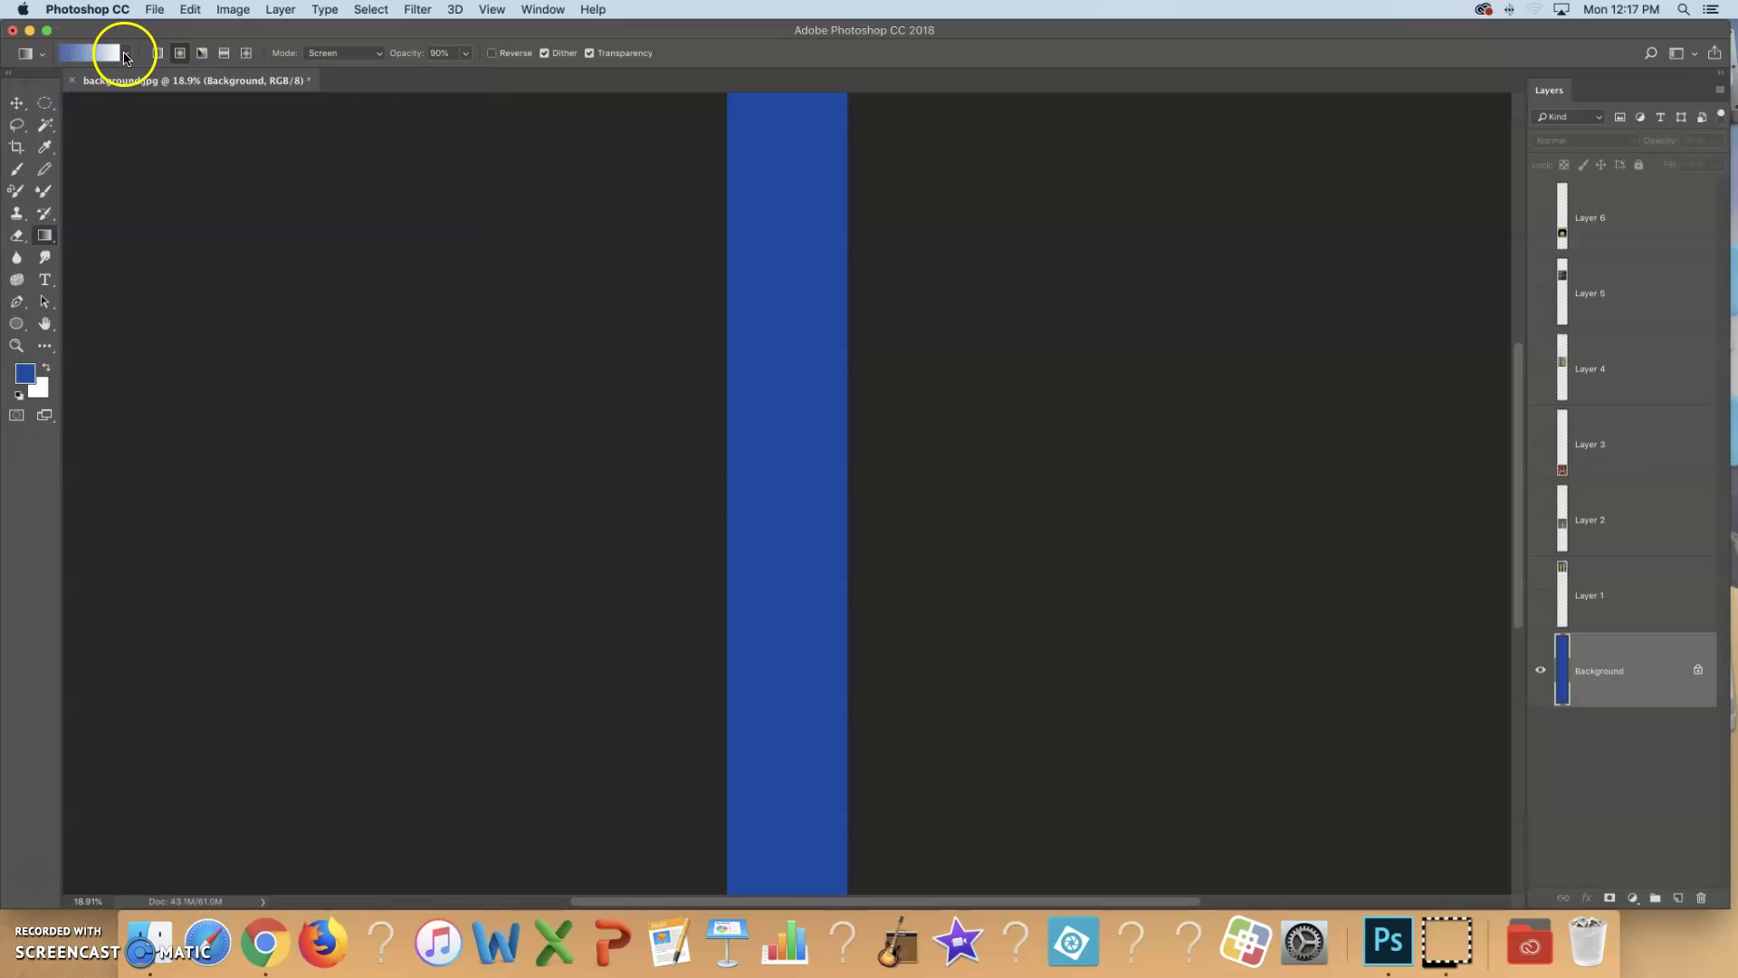
Replace the current gradient presets with the Noise Samples set.
click(126, 52)
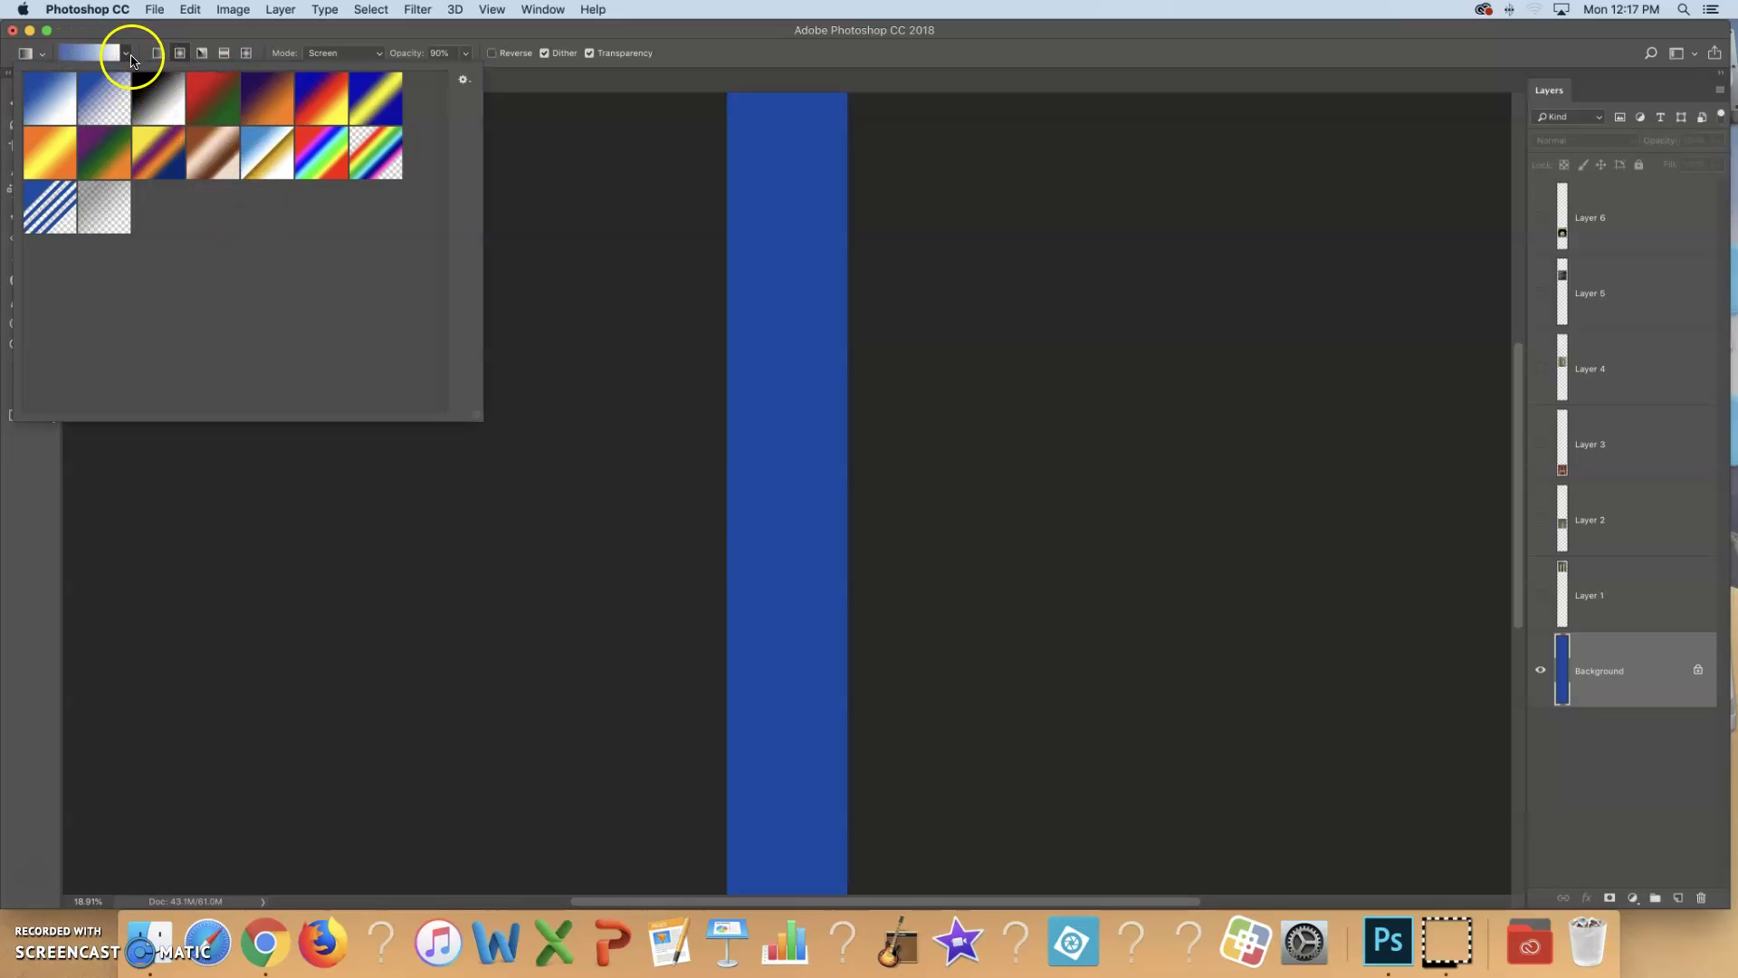
click(464, 82)
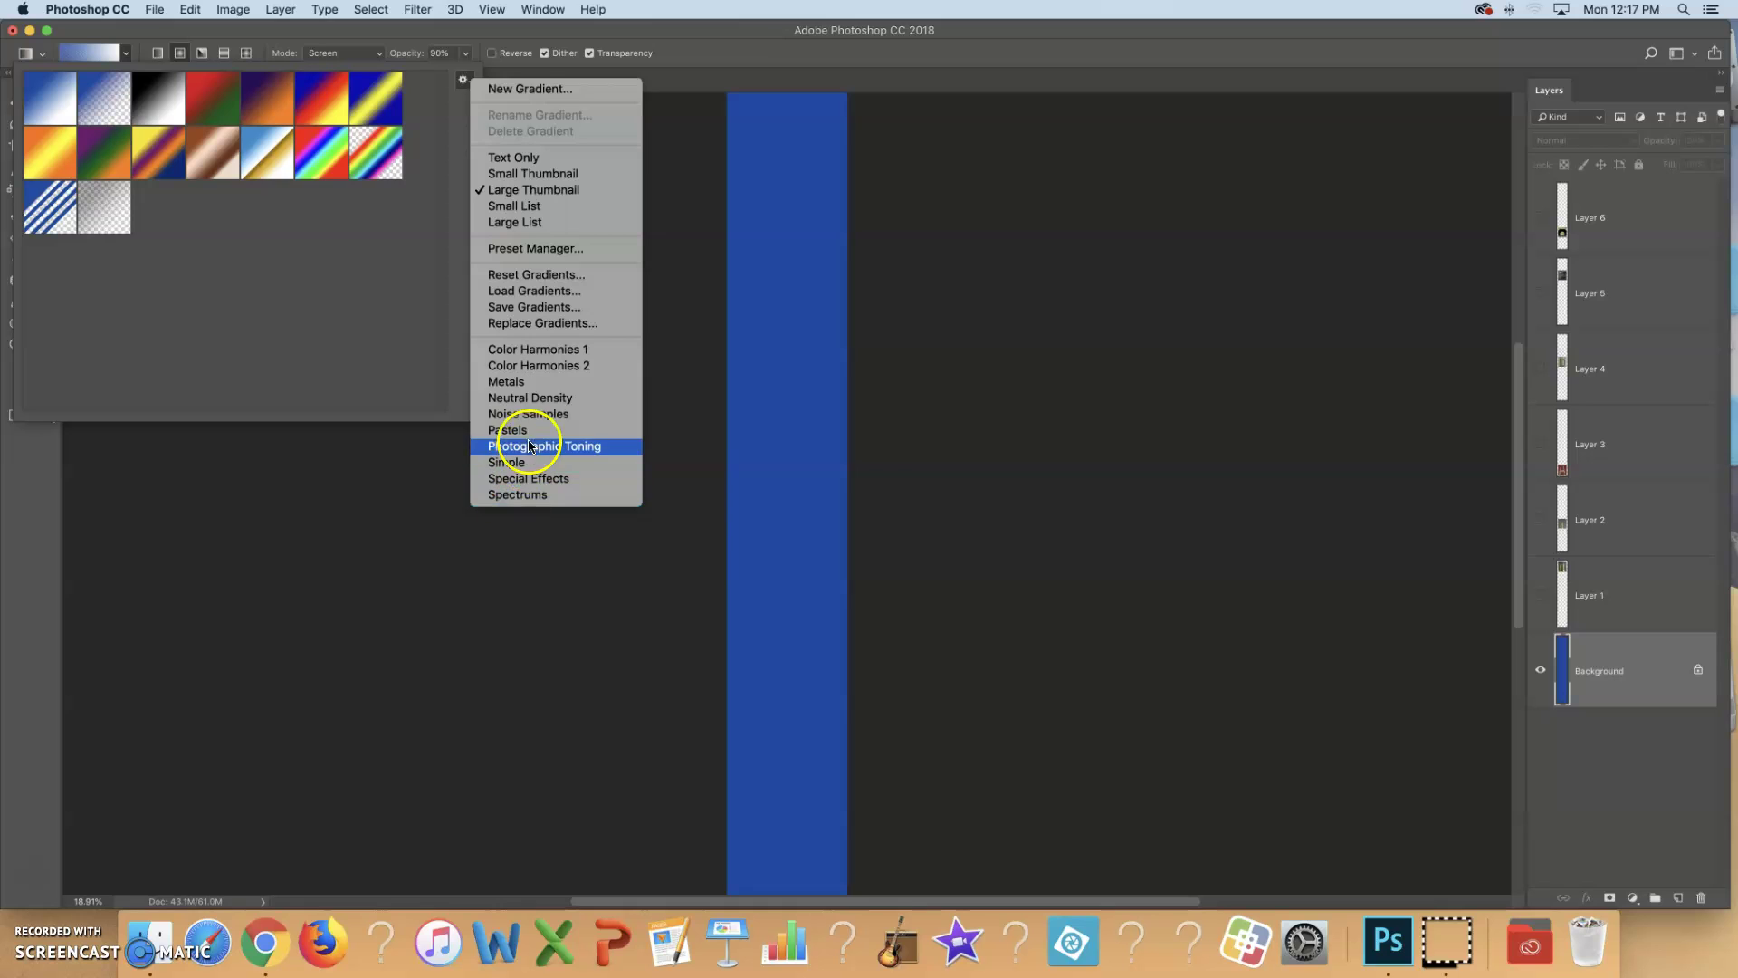
click(521, 415)
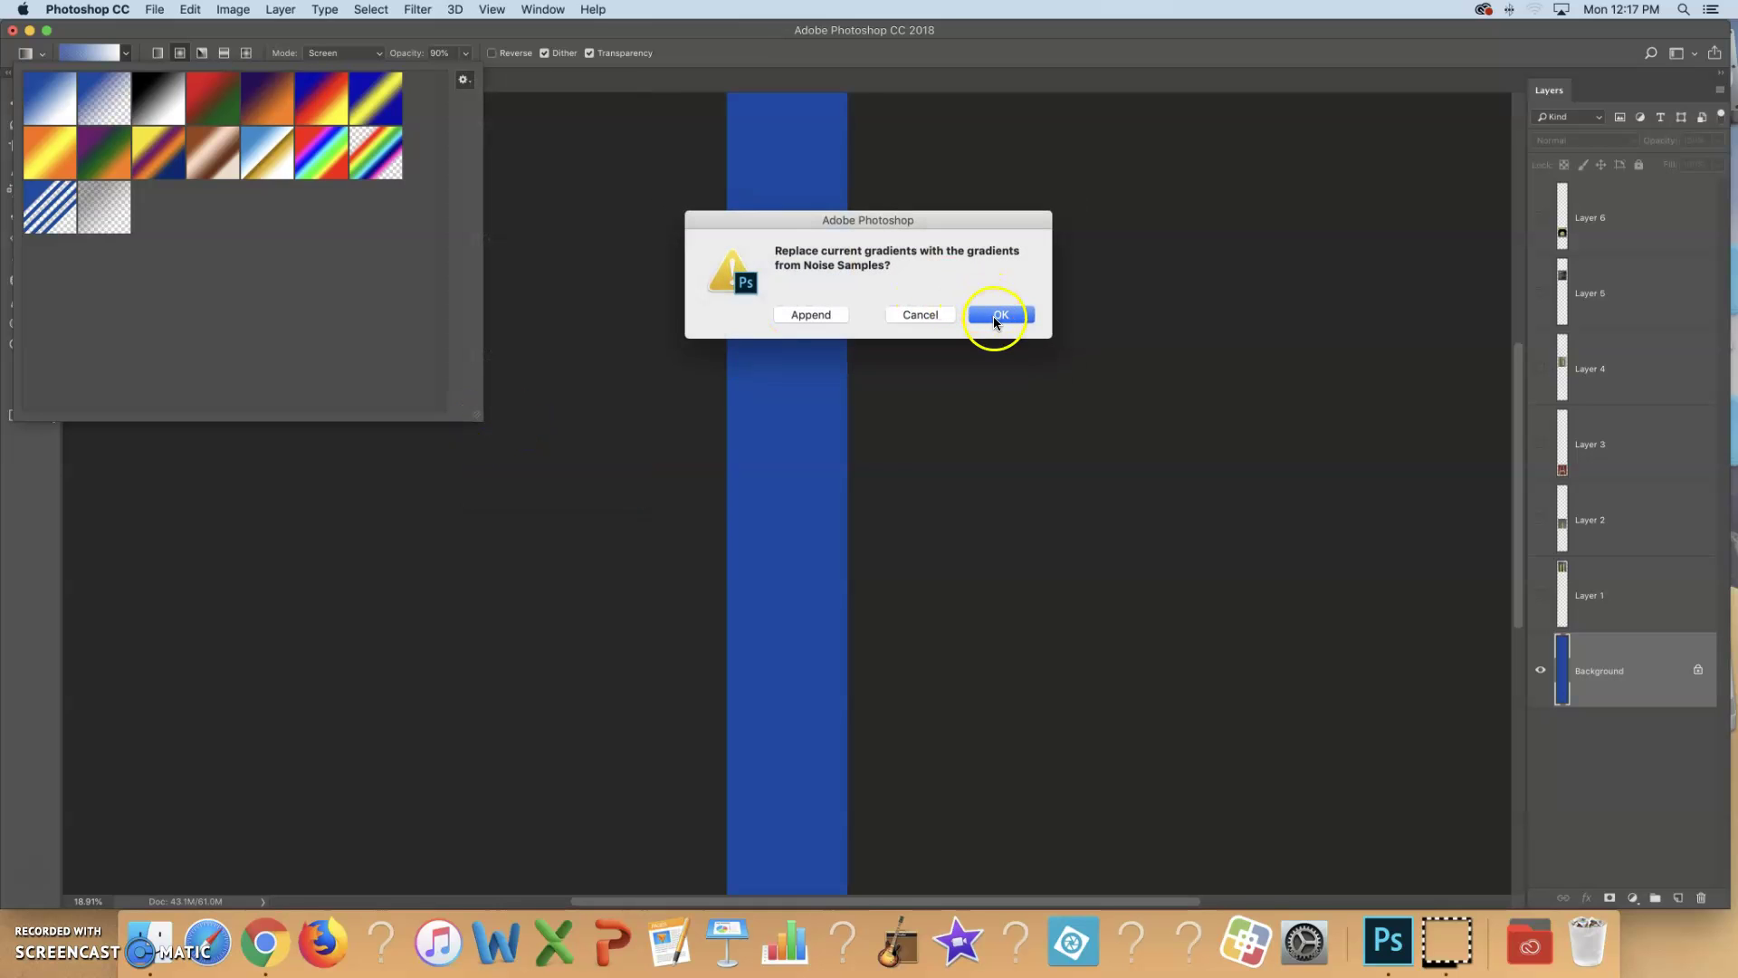
click(996, 315)
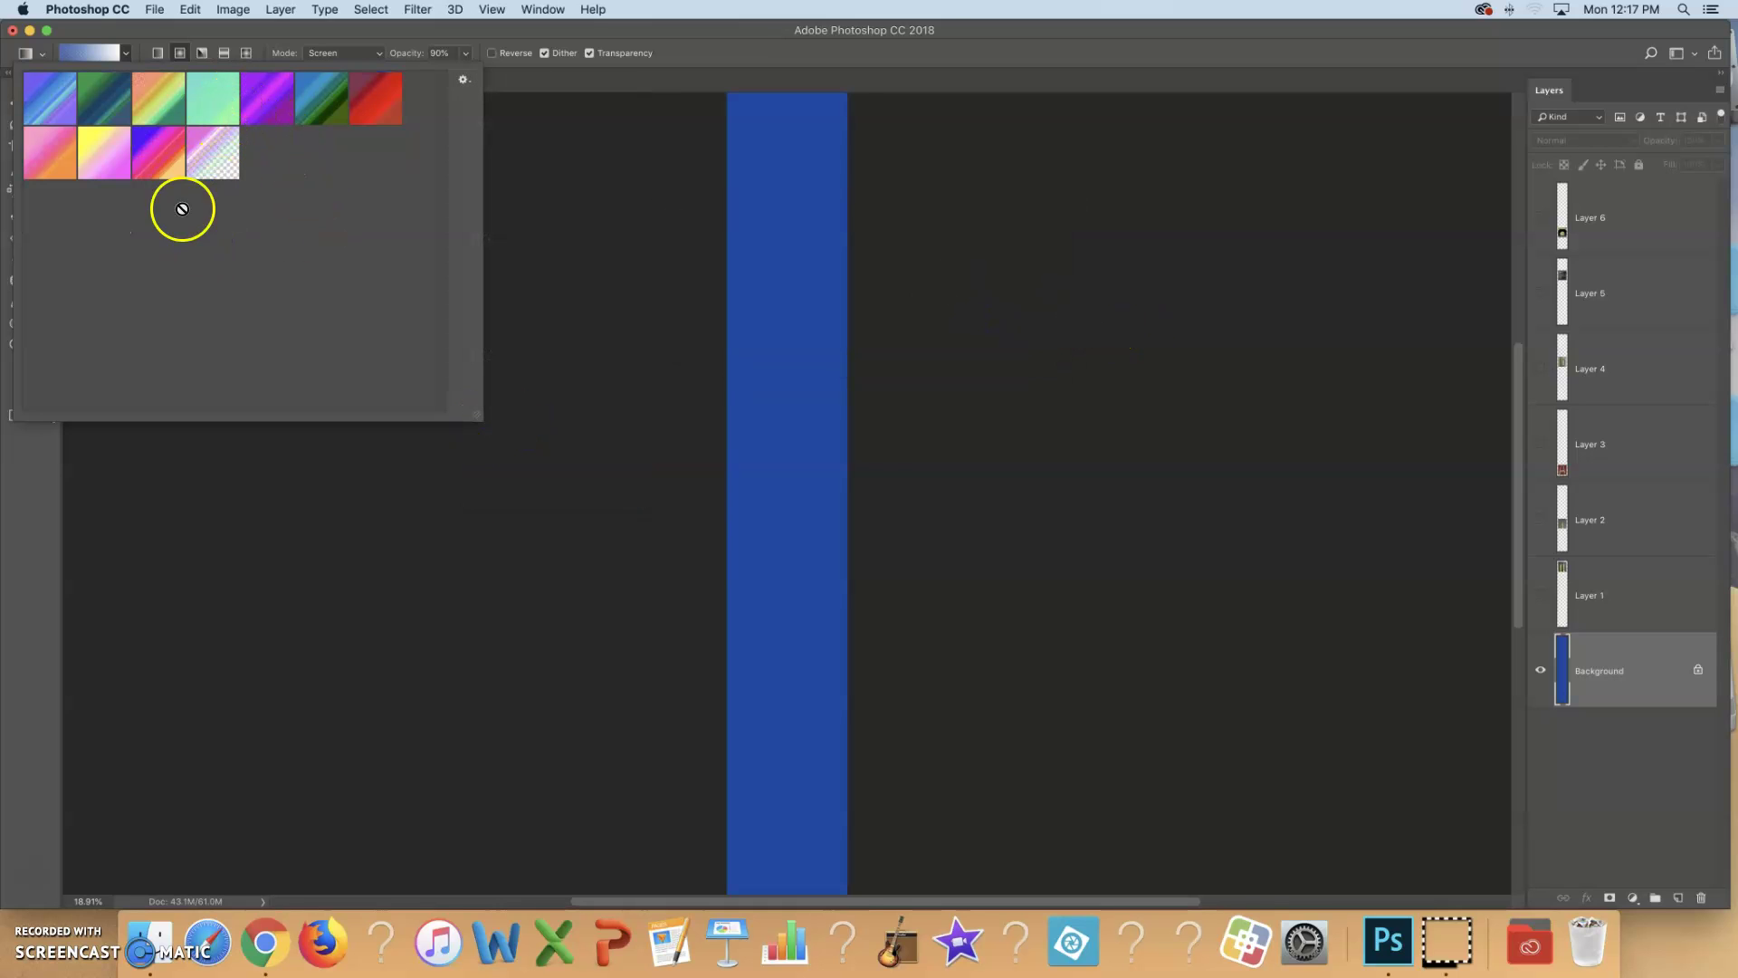
Replace the current gradient presets with the Simple set and view its gradients.
click(127, 57)
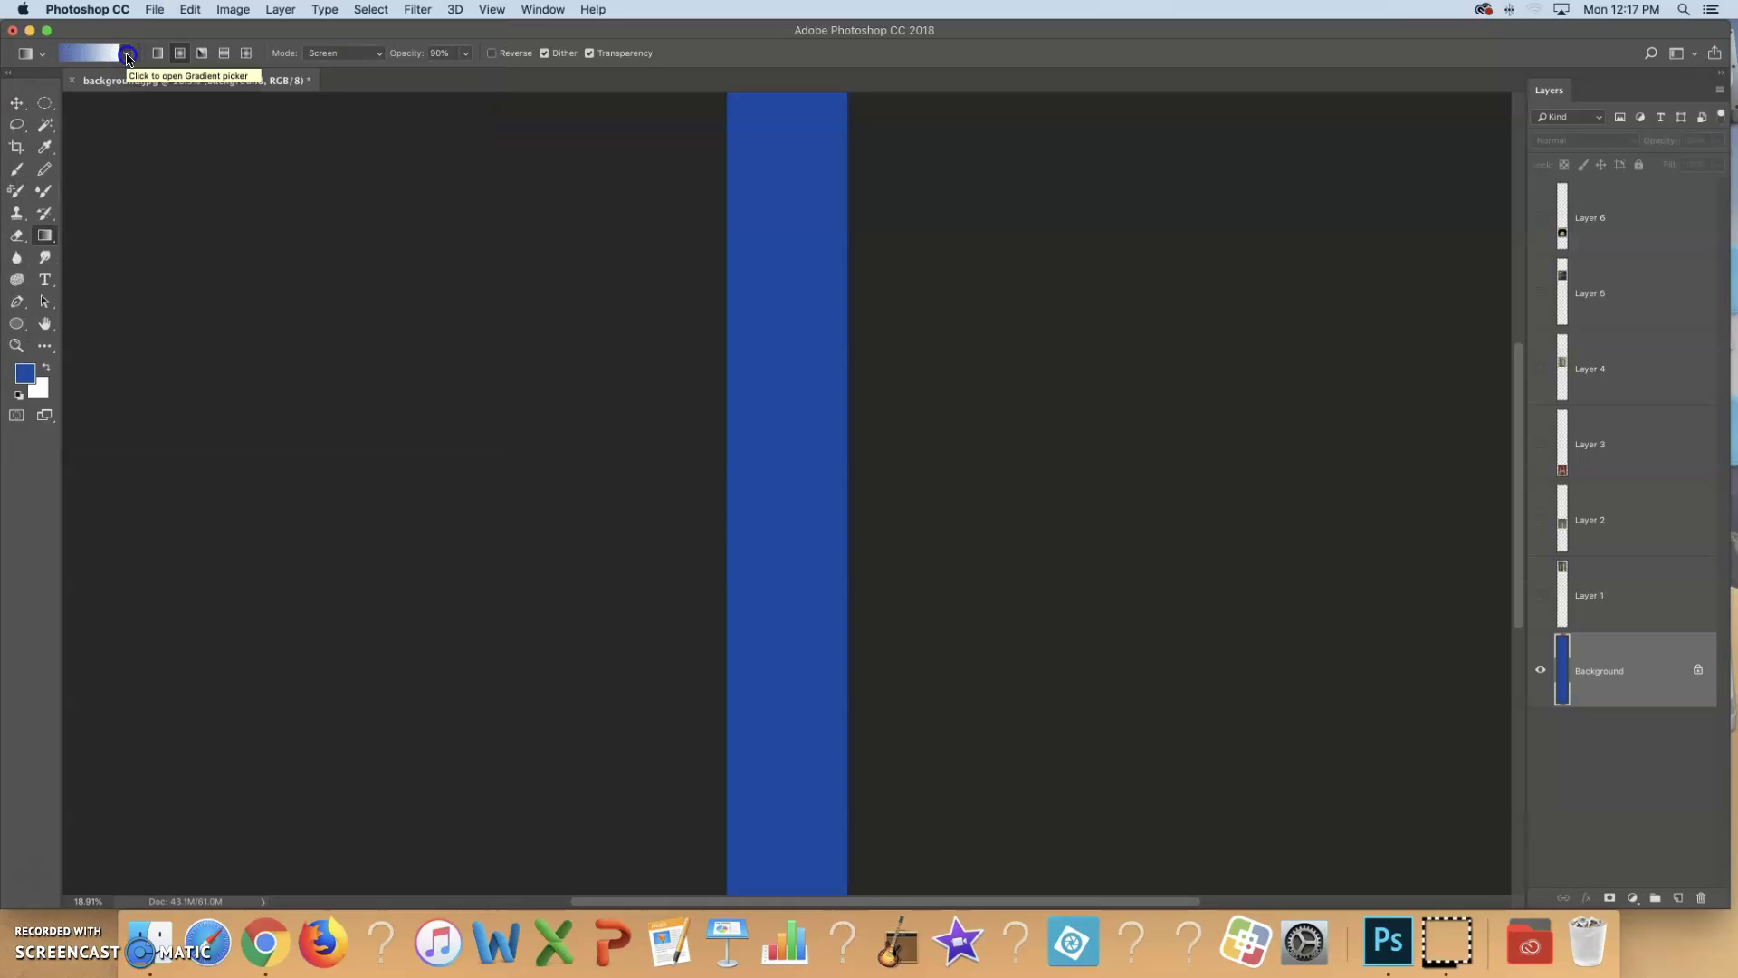
click(128, 57)
click(128, 57)
click(128, 57)
click(462, 80)
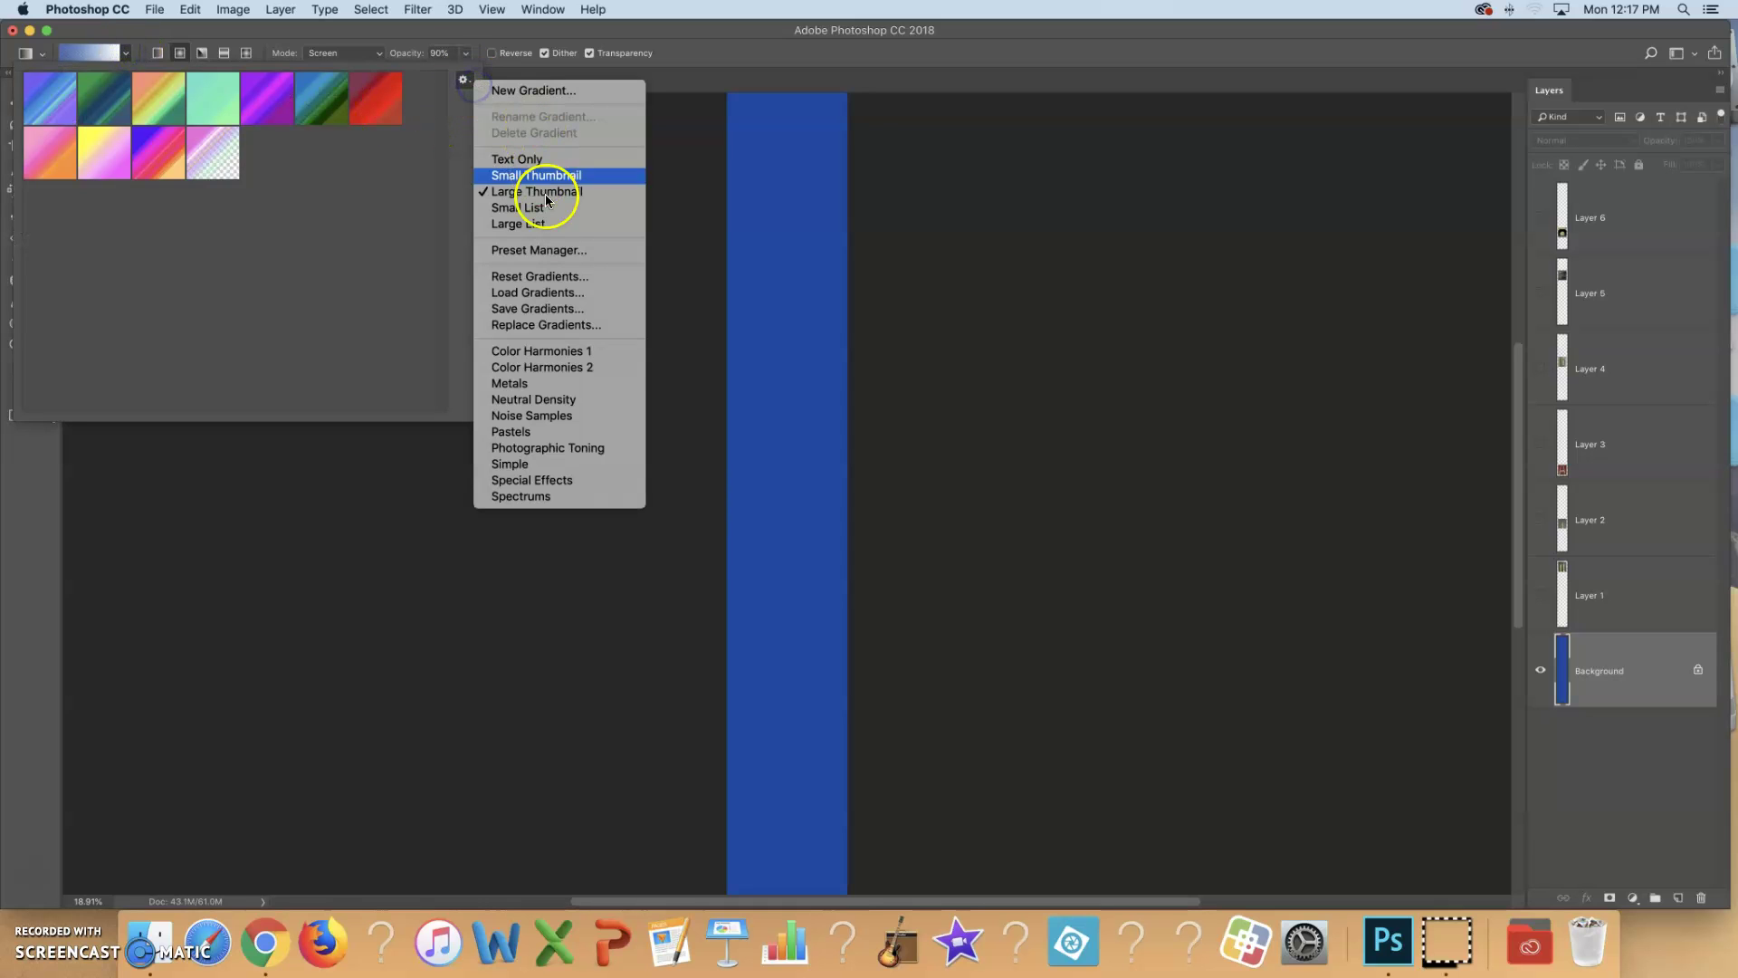
click(550, 466)
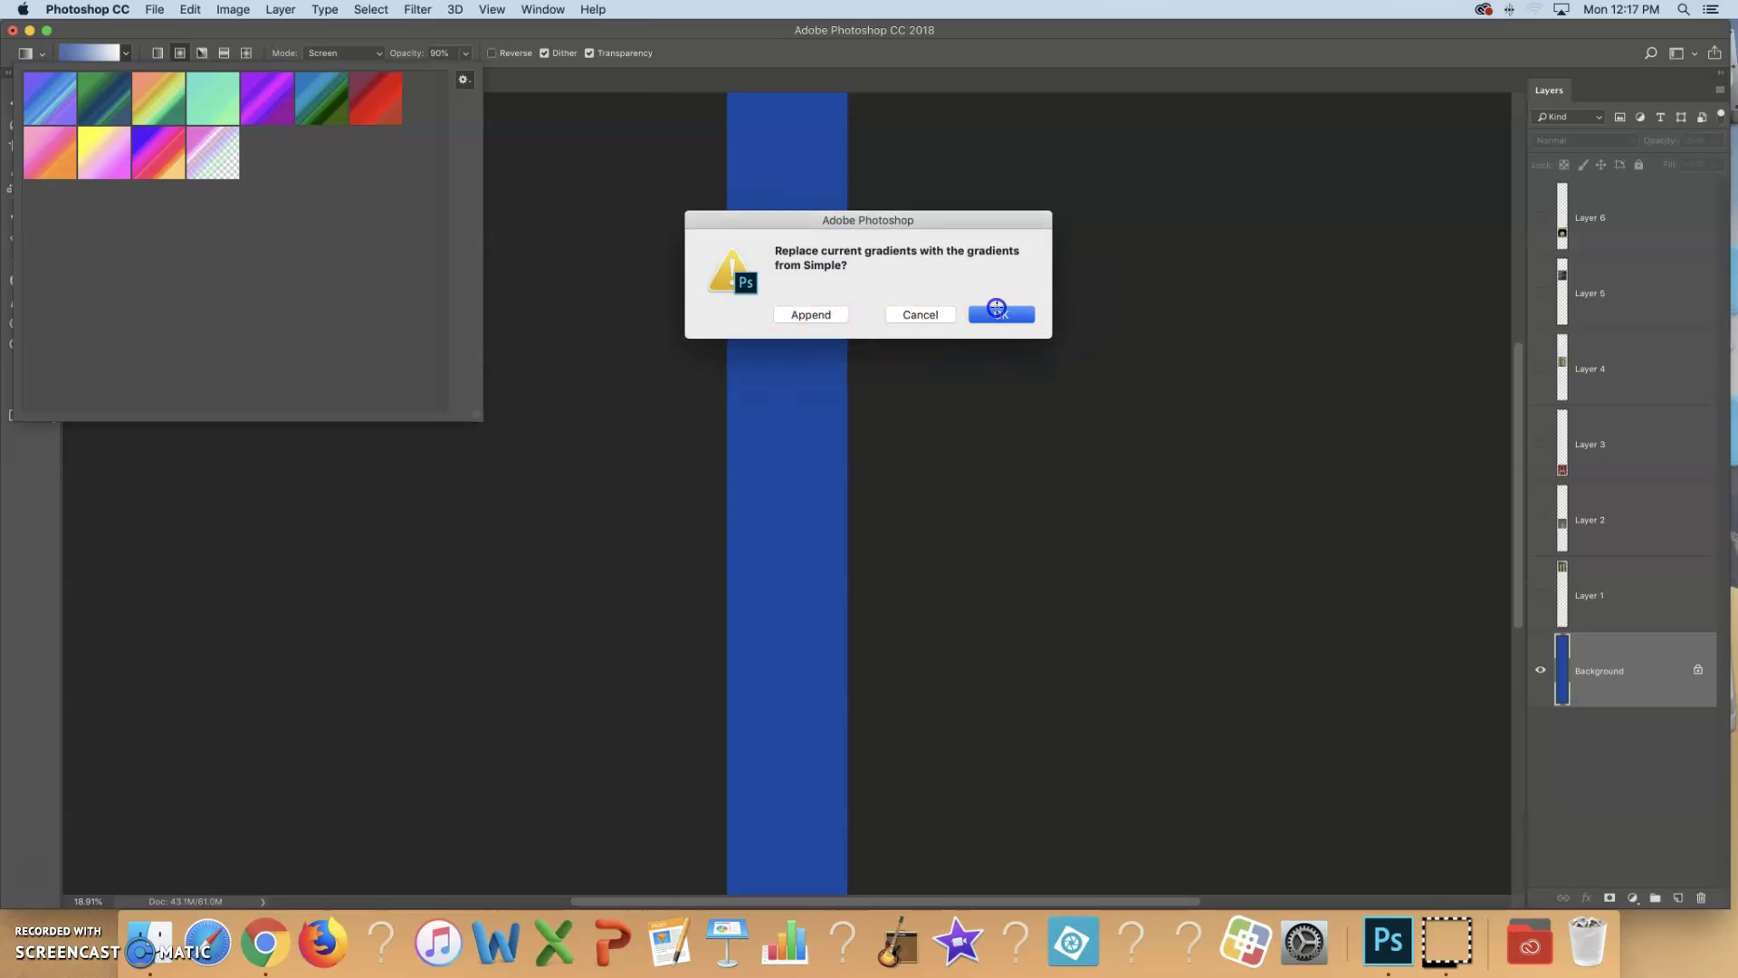
click(996, 310)
click(128, 54)
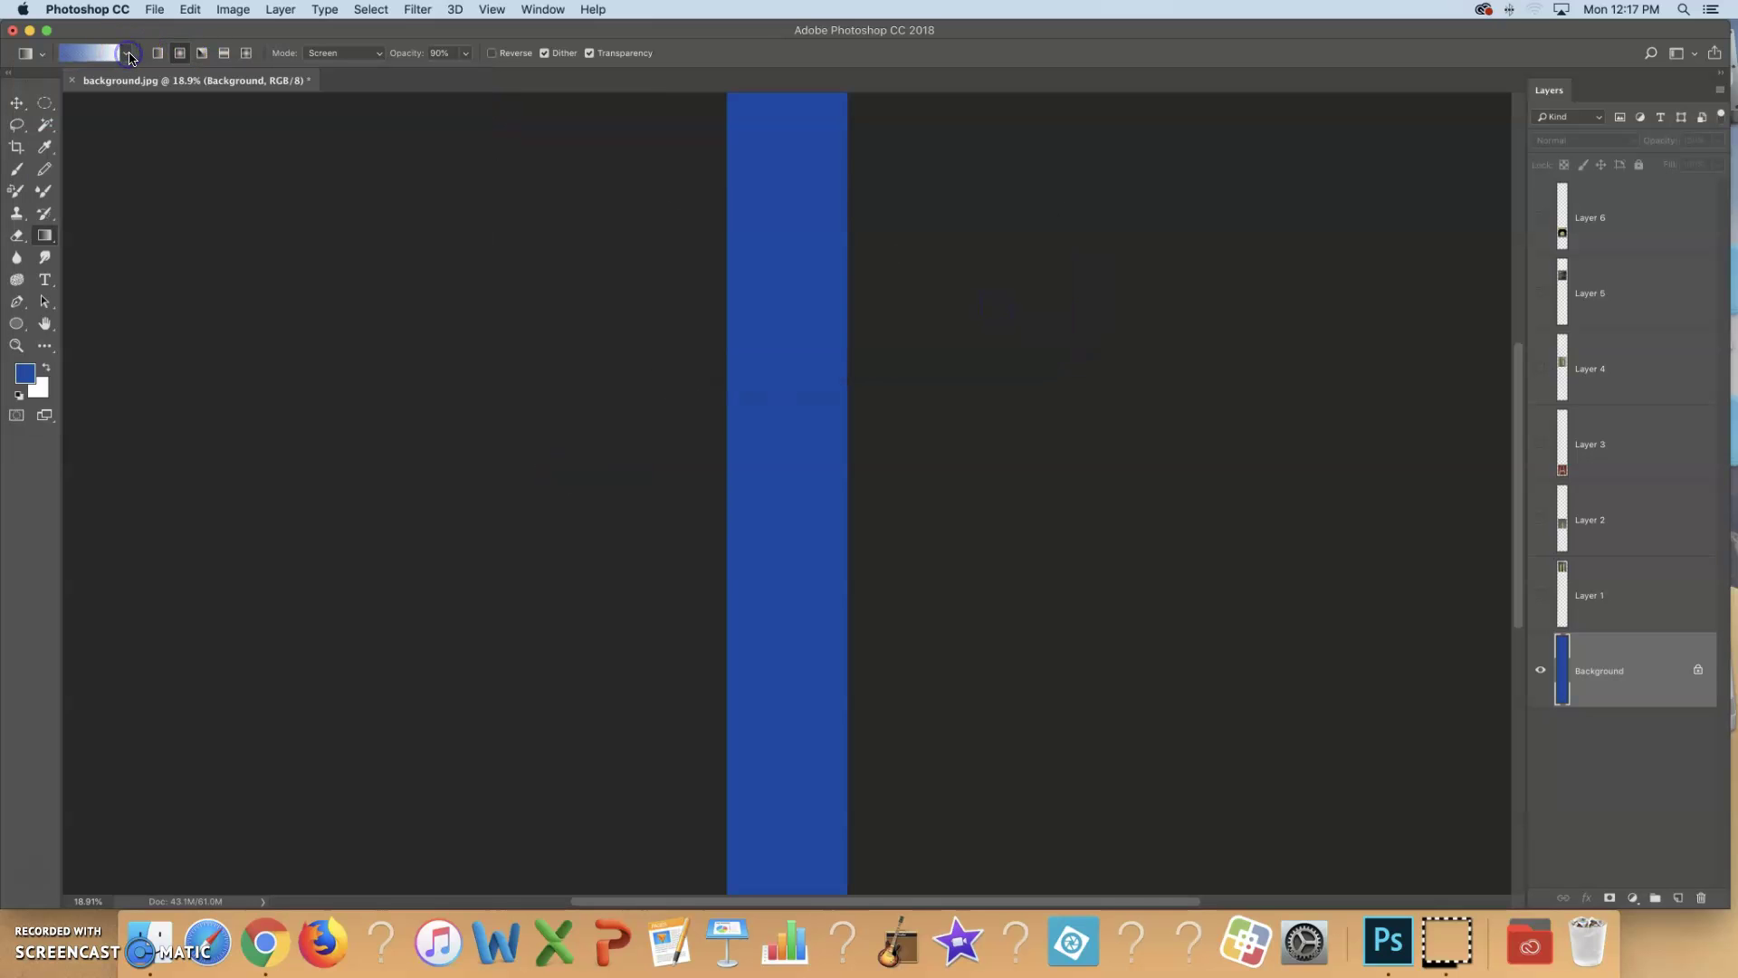
click(128, 55)
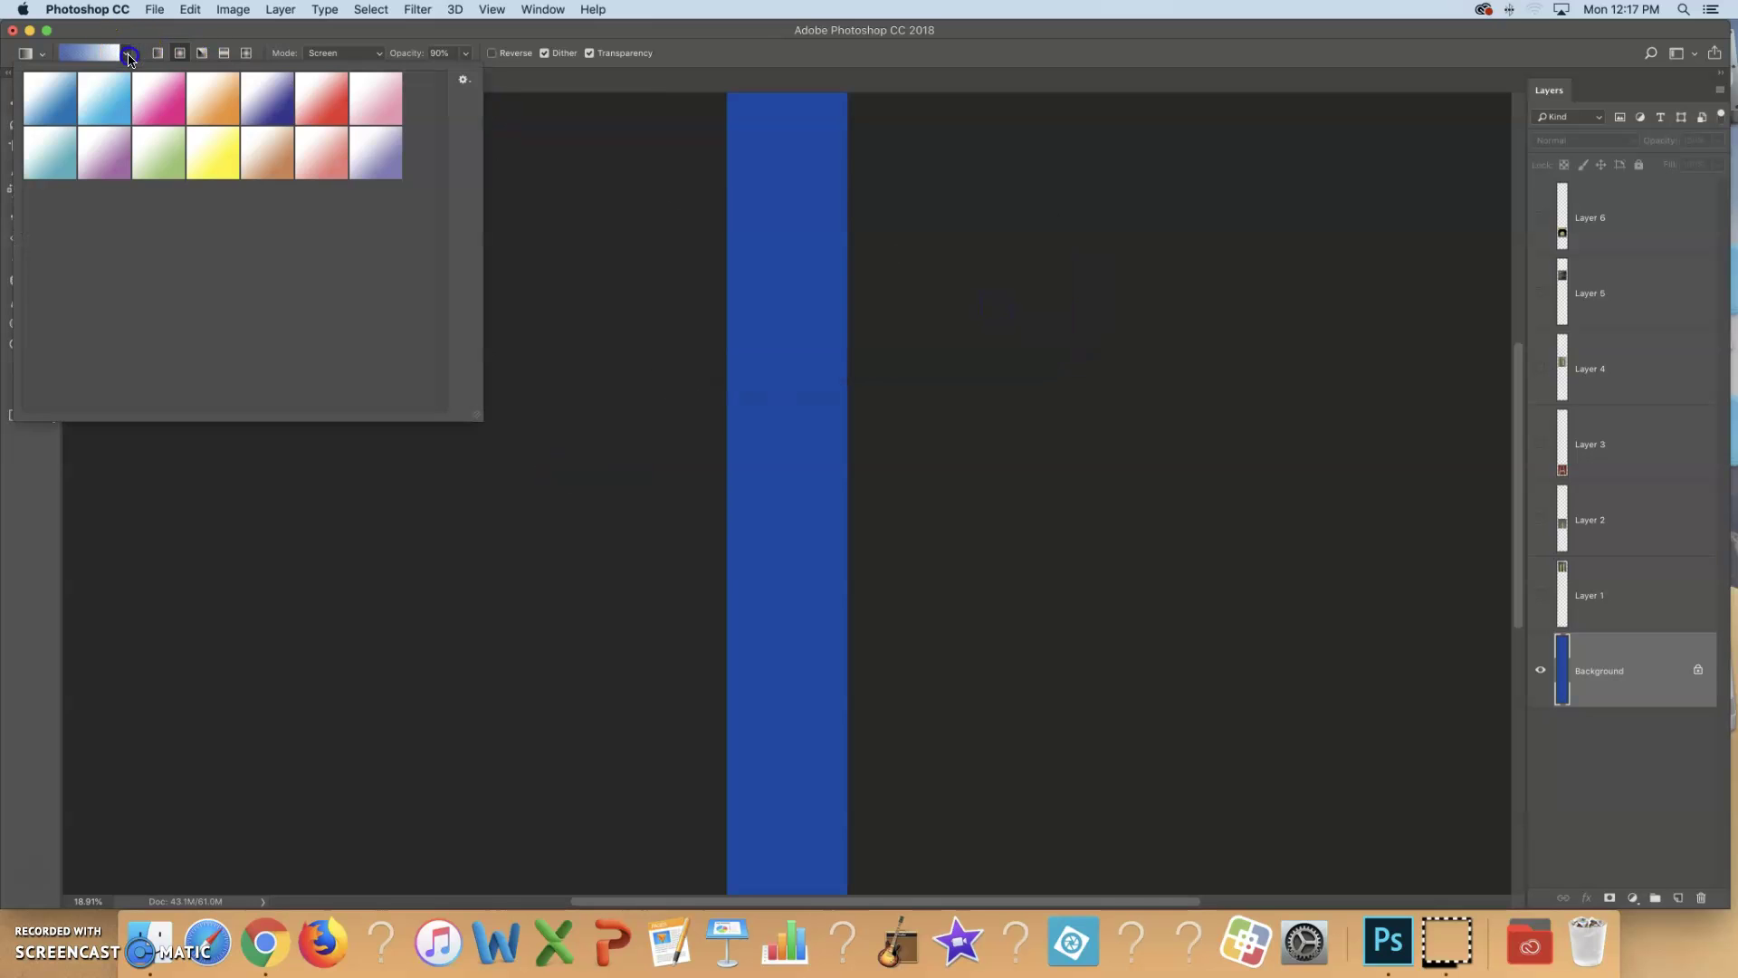
Reset the gradient presets to the default set and close the preset picker.
click(463, 80)
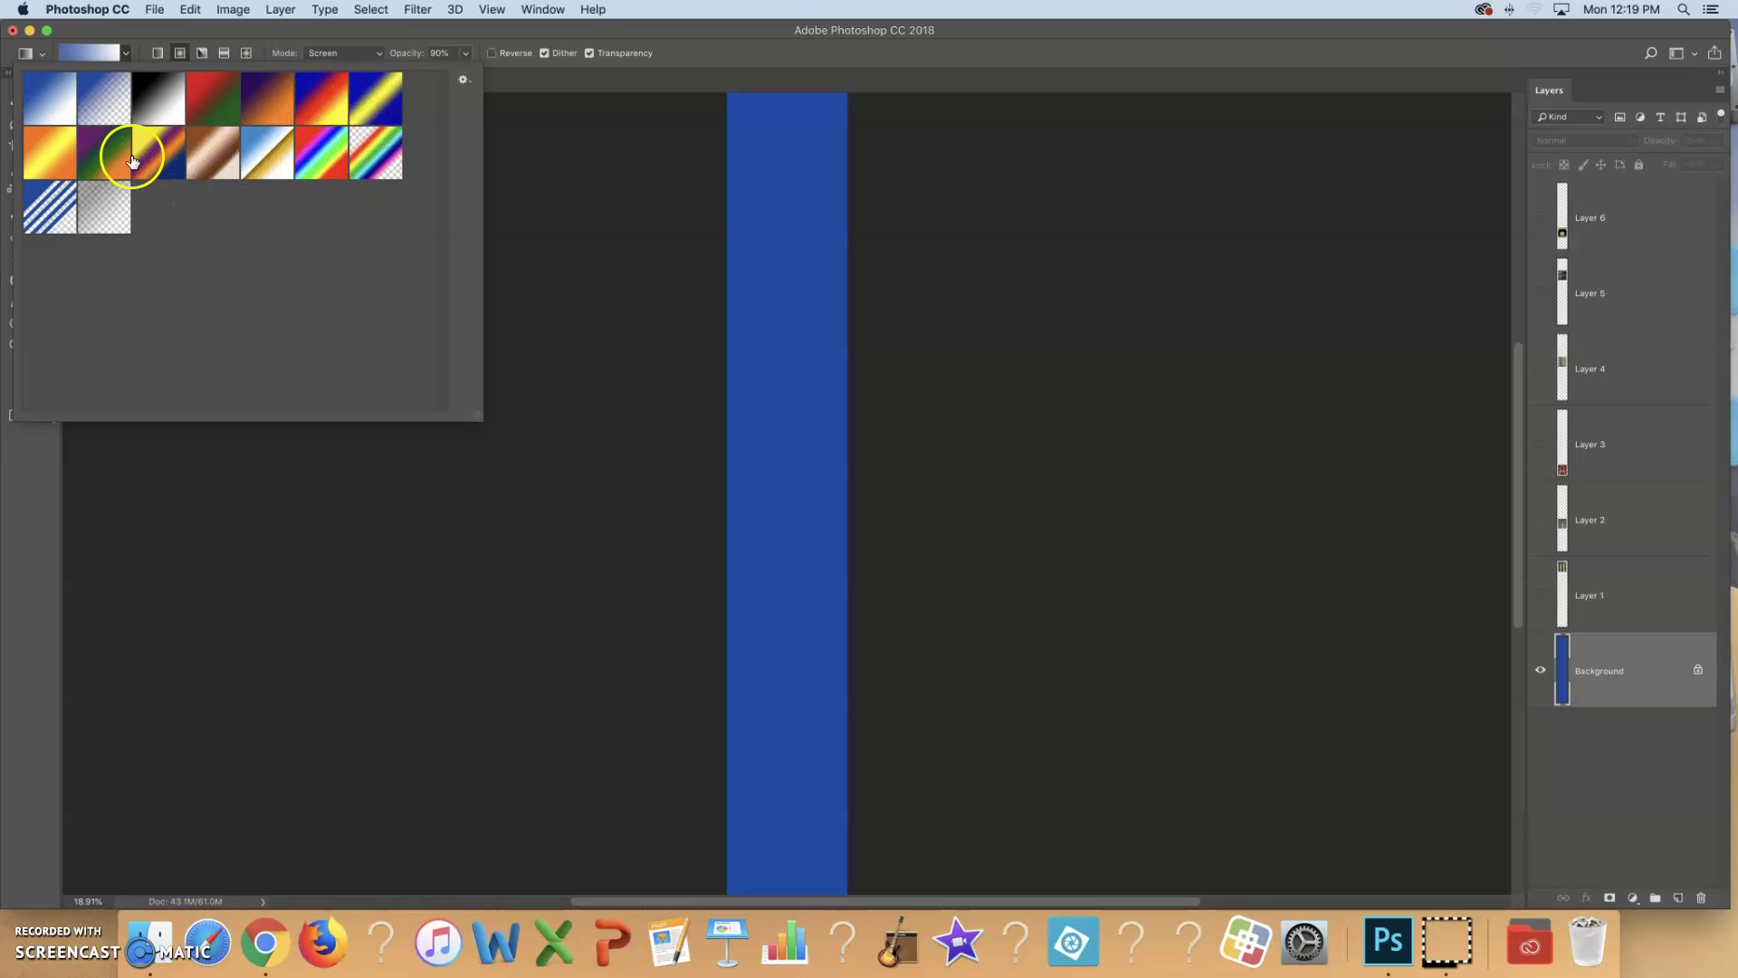
click(465, 81)
click(465, 81)
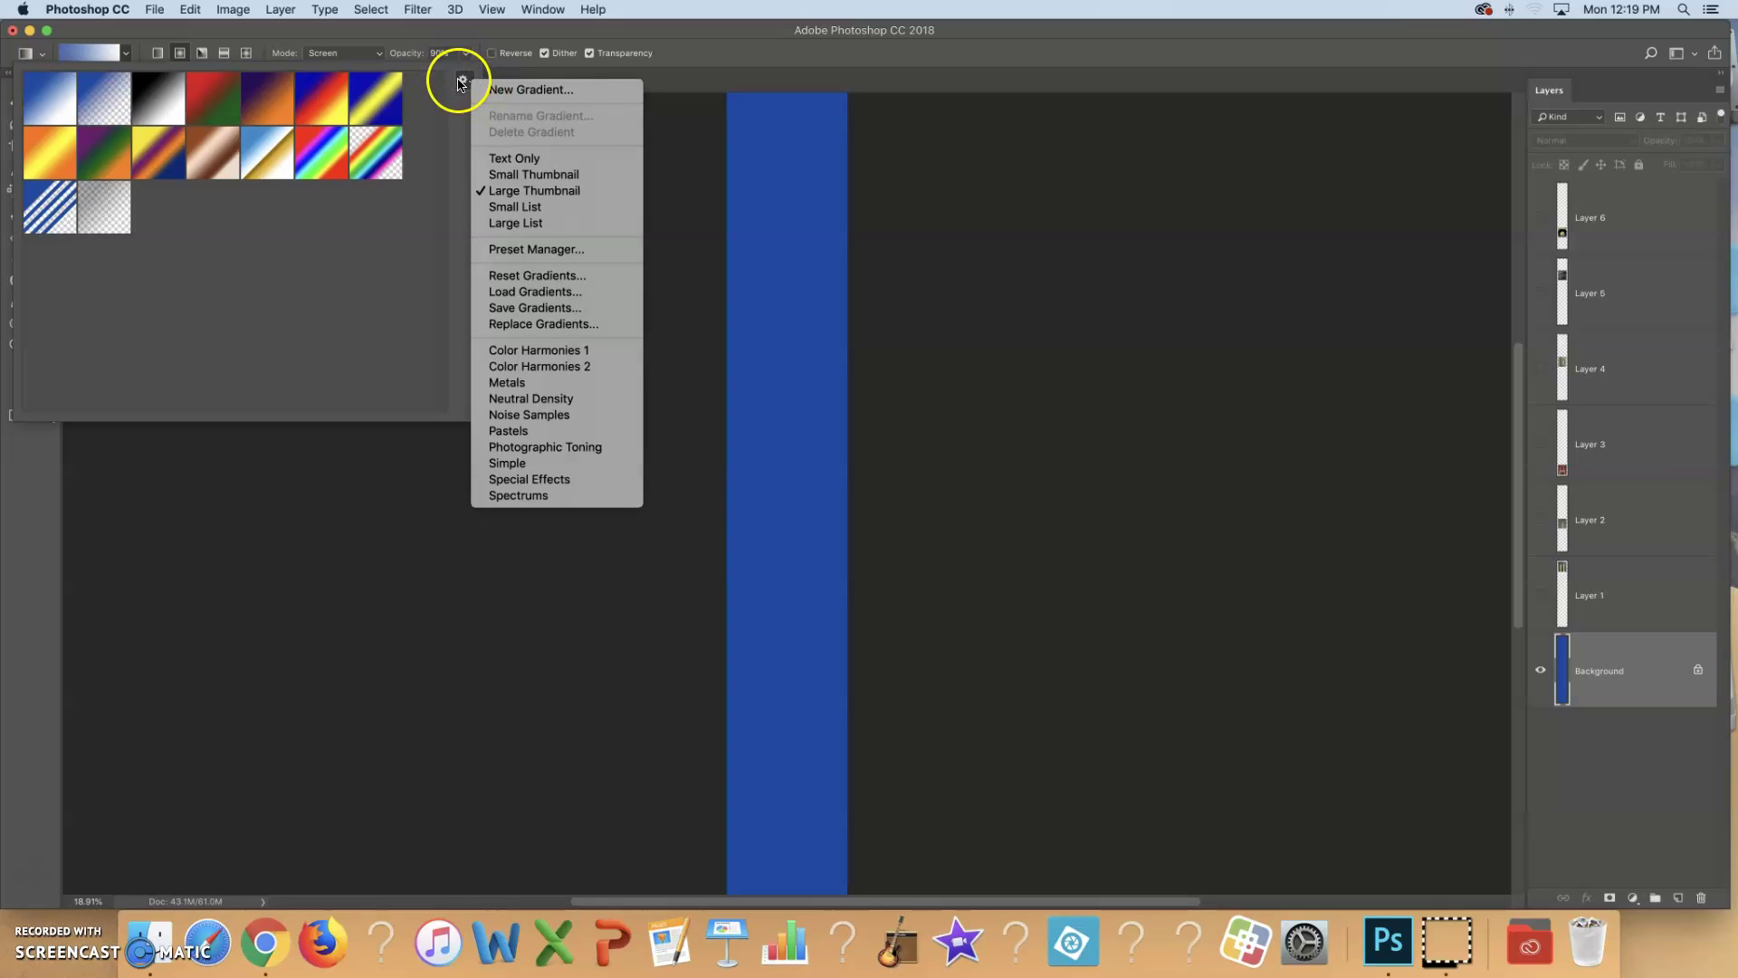
click(559, 279)
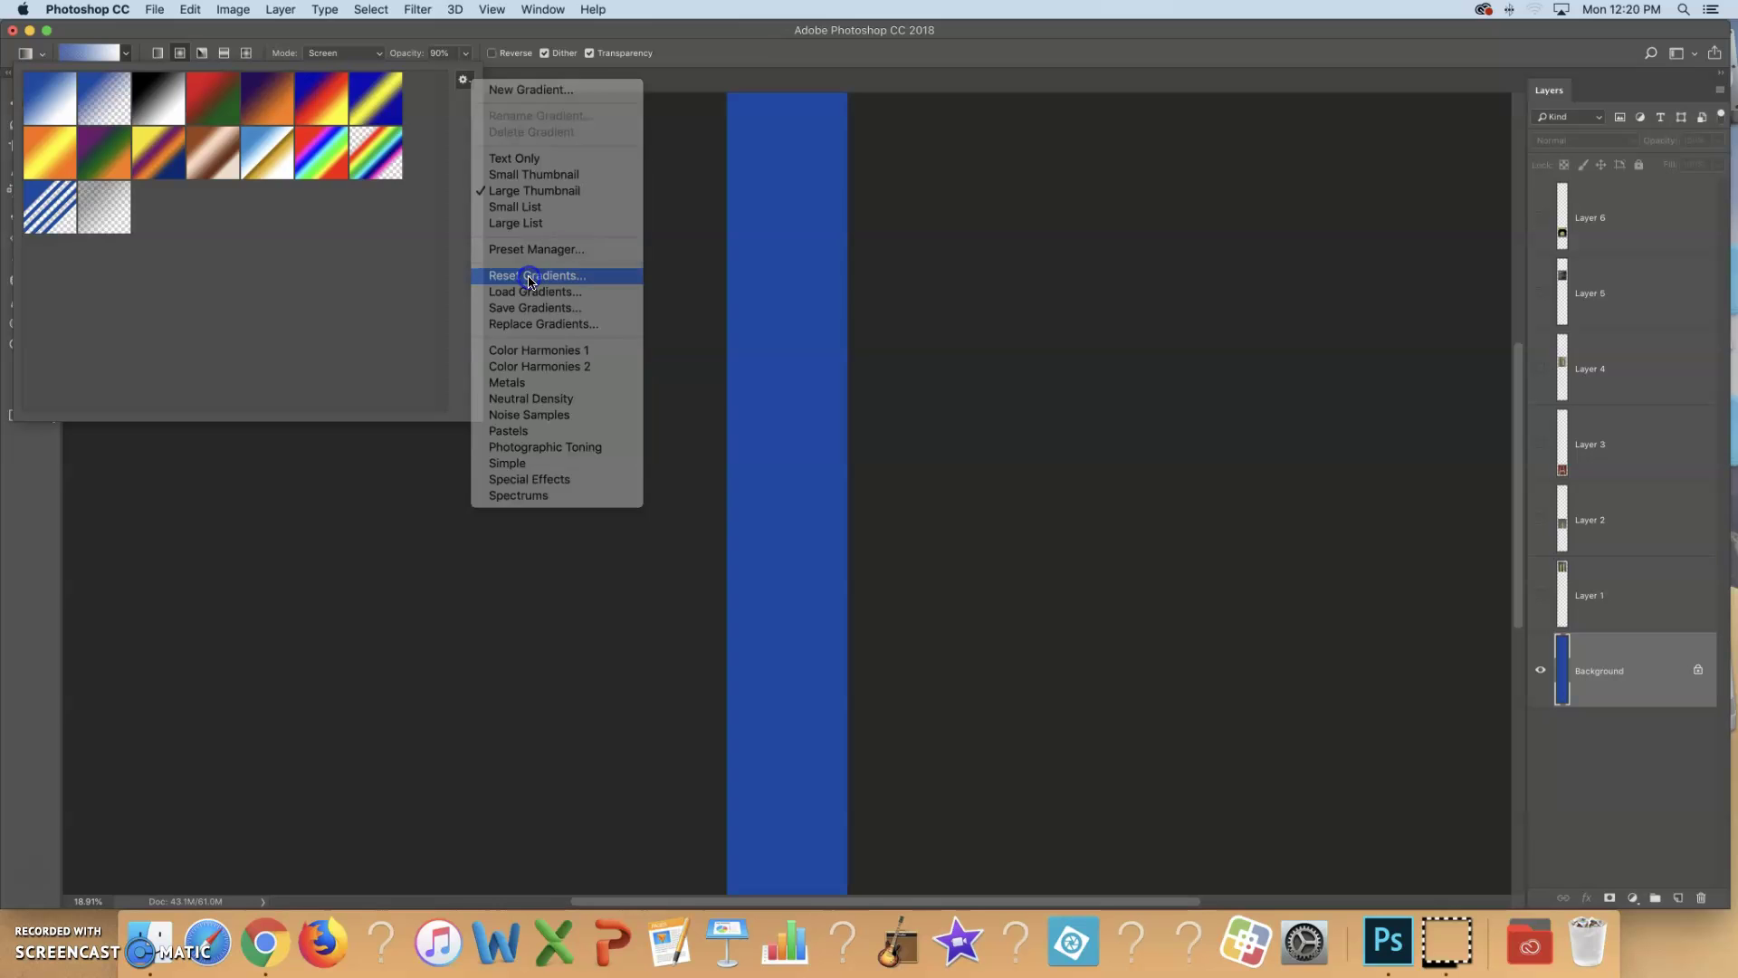
click(1002, 315)
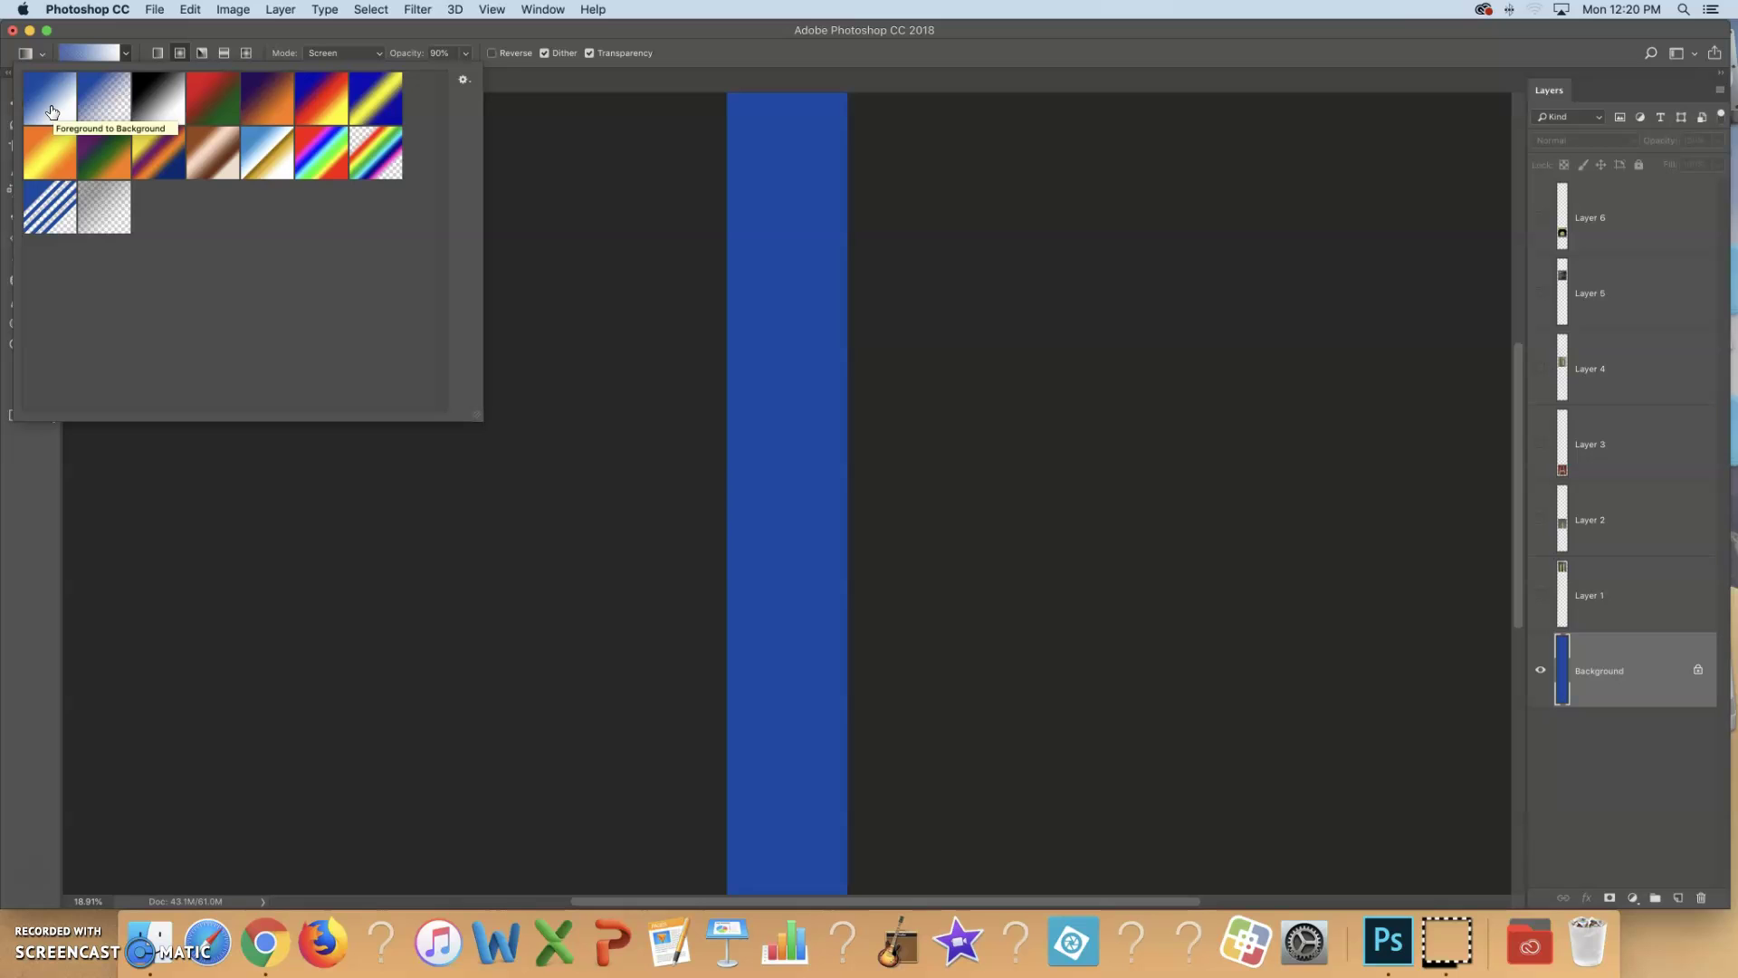
click(593, 262)
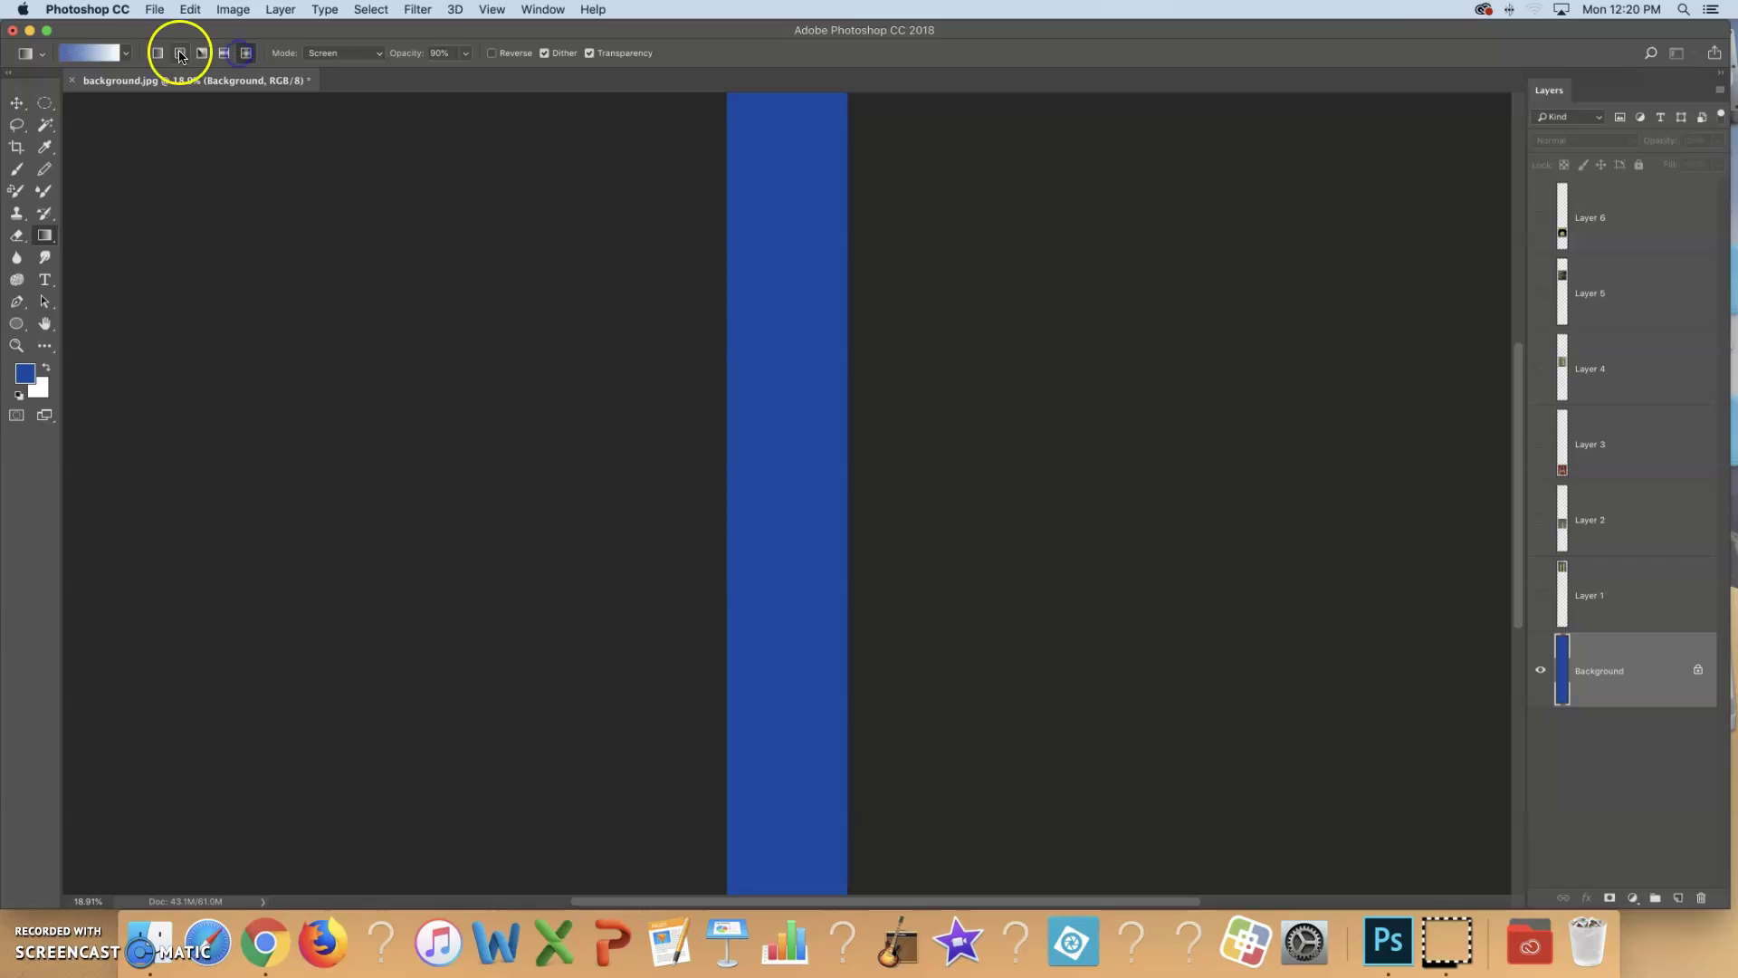
Choose the linear gradient style and draw blue-to-white gradients in Screen mode, first down the strip and then back up.
click(157, 53)
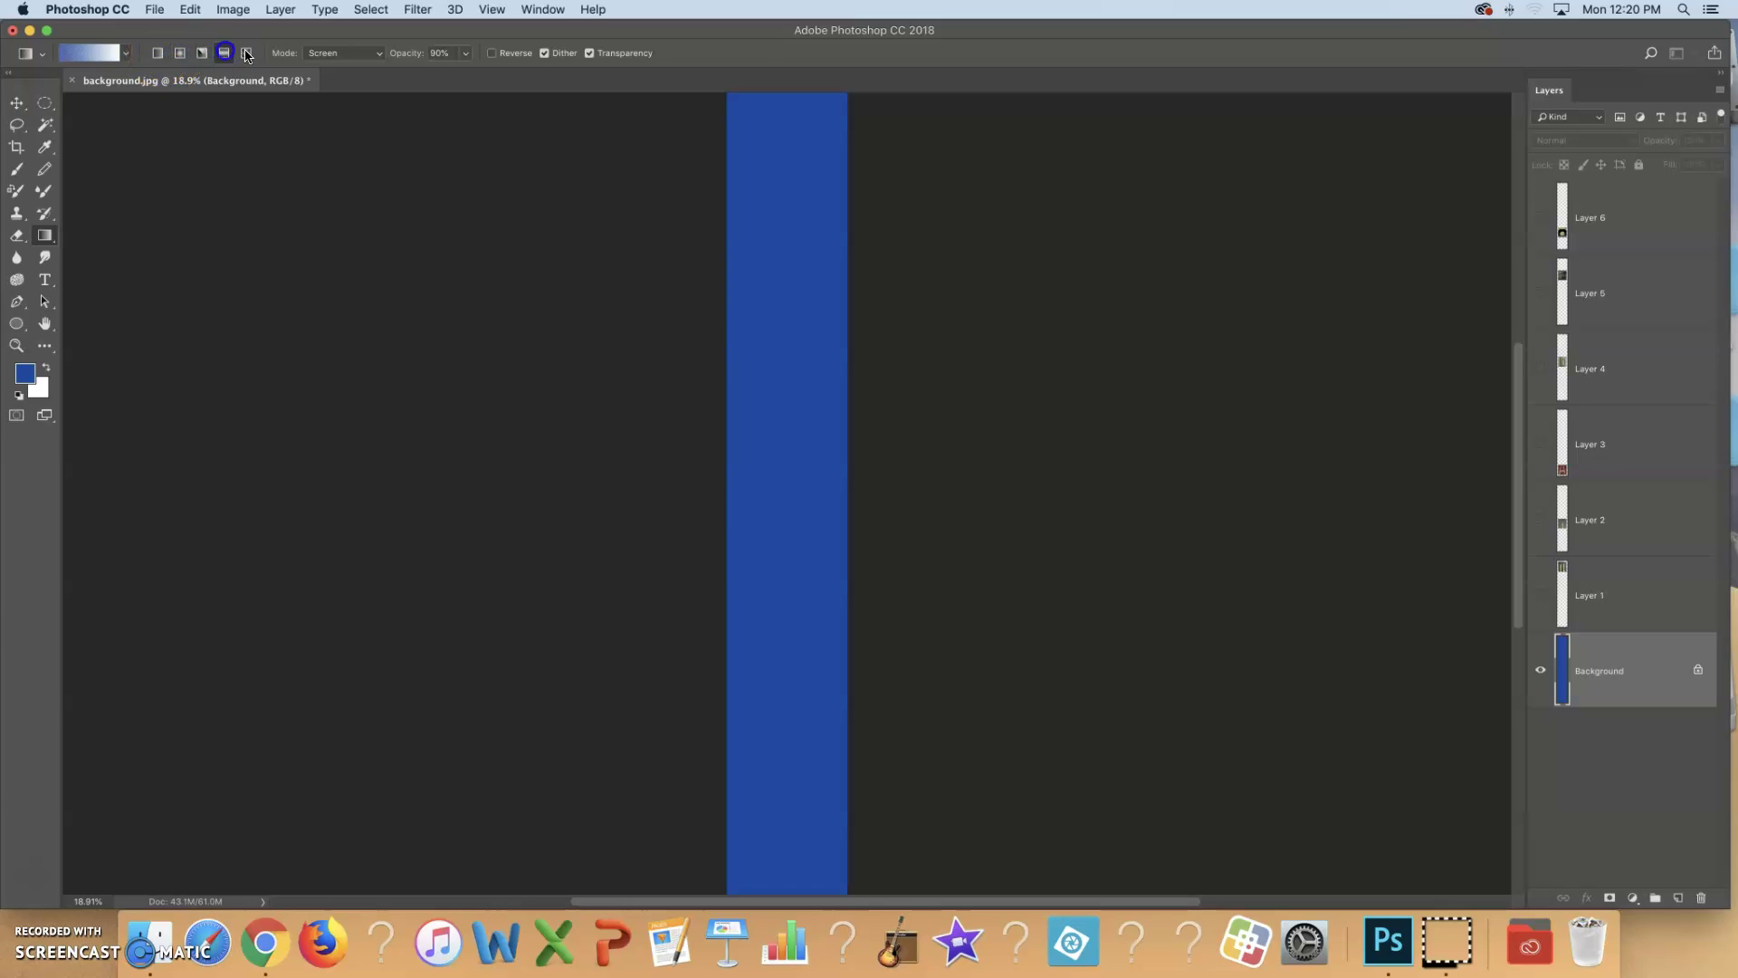
click(158, 52)
click(158, 53)
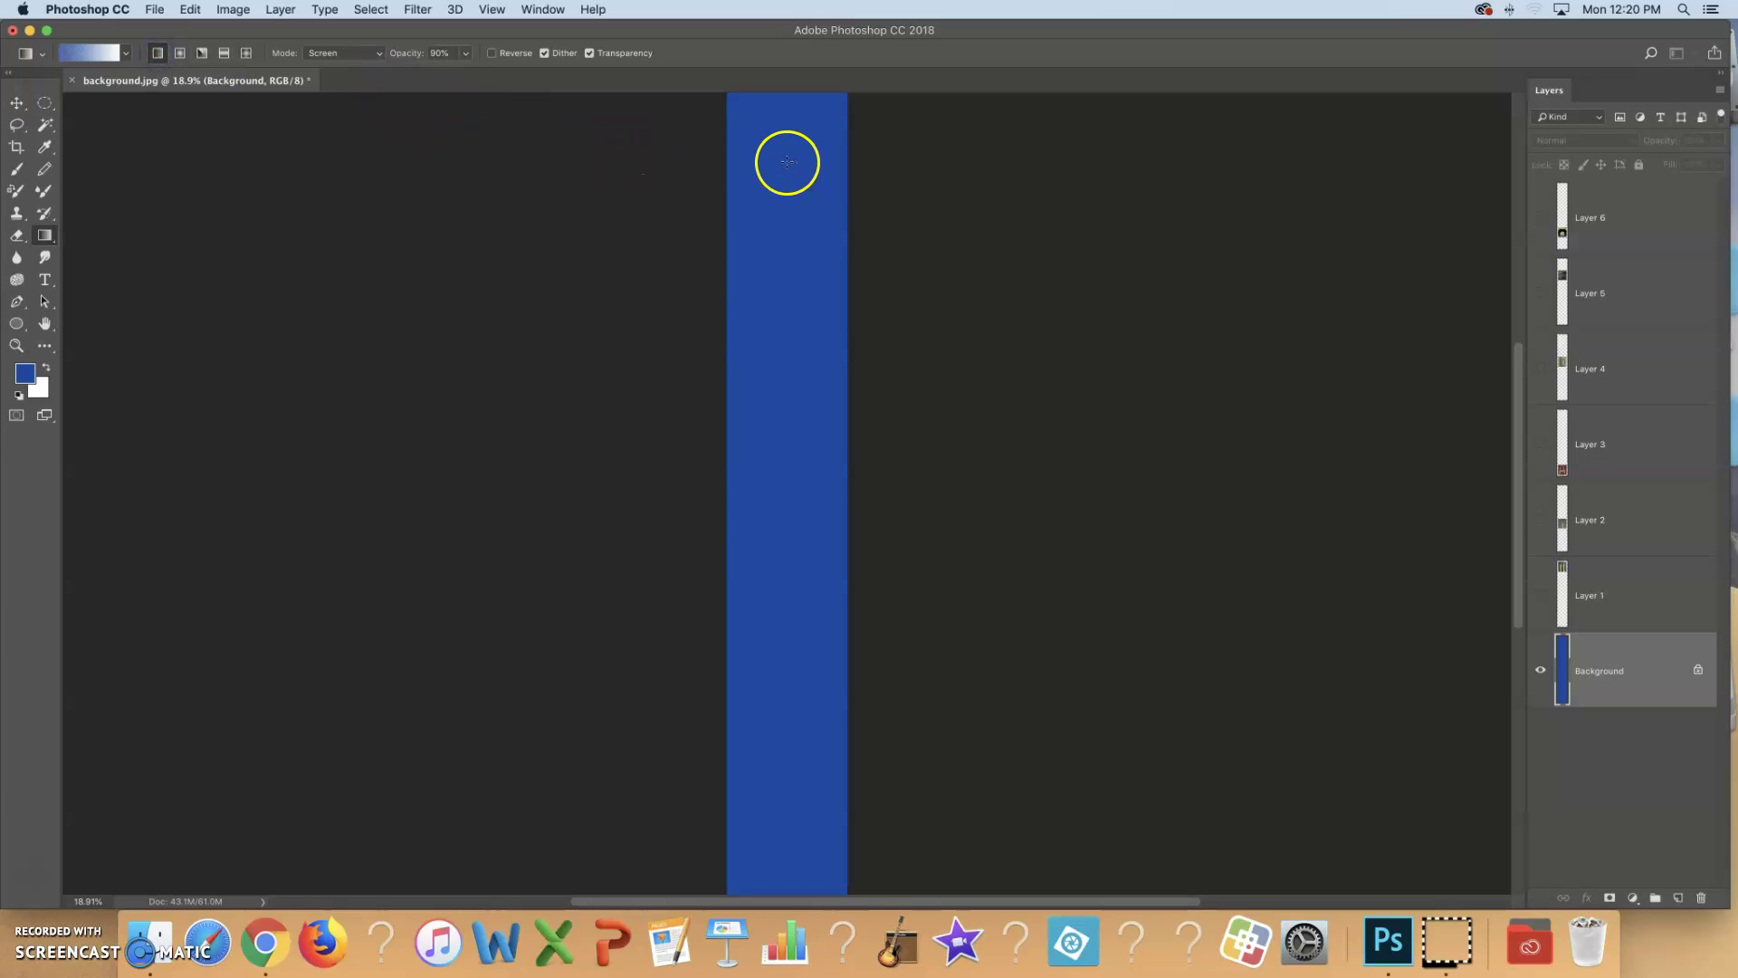
drag(785, 217, 788, 659)
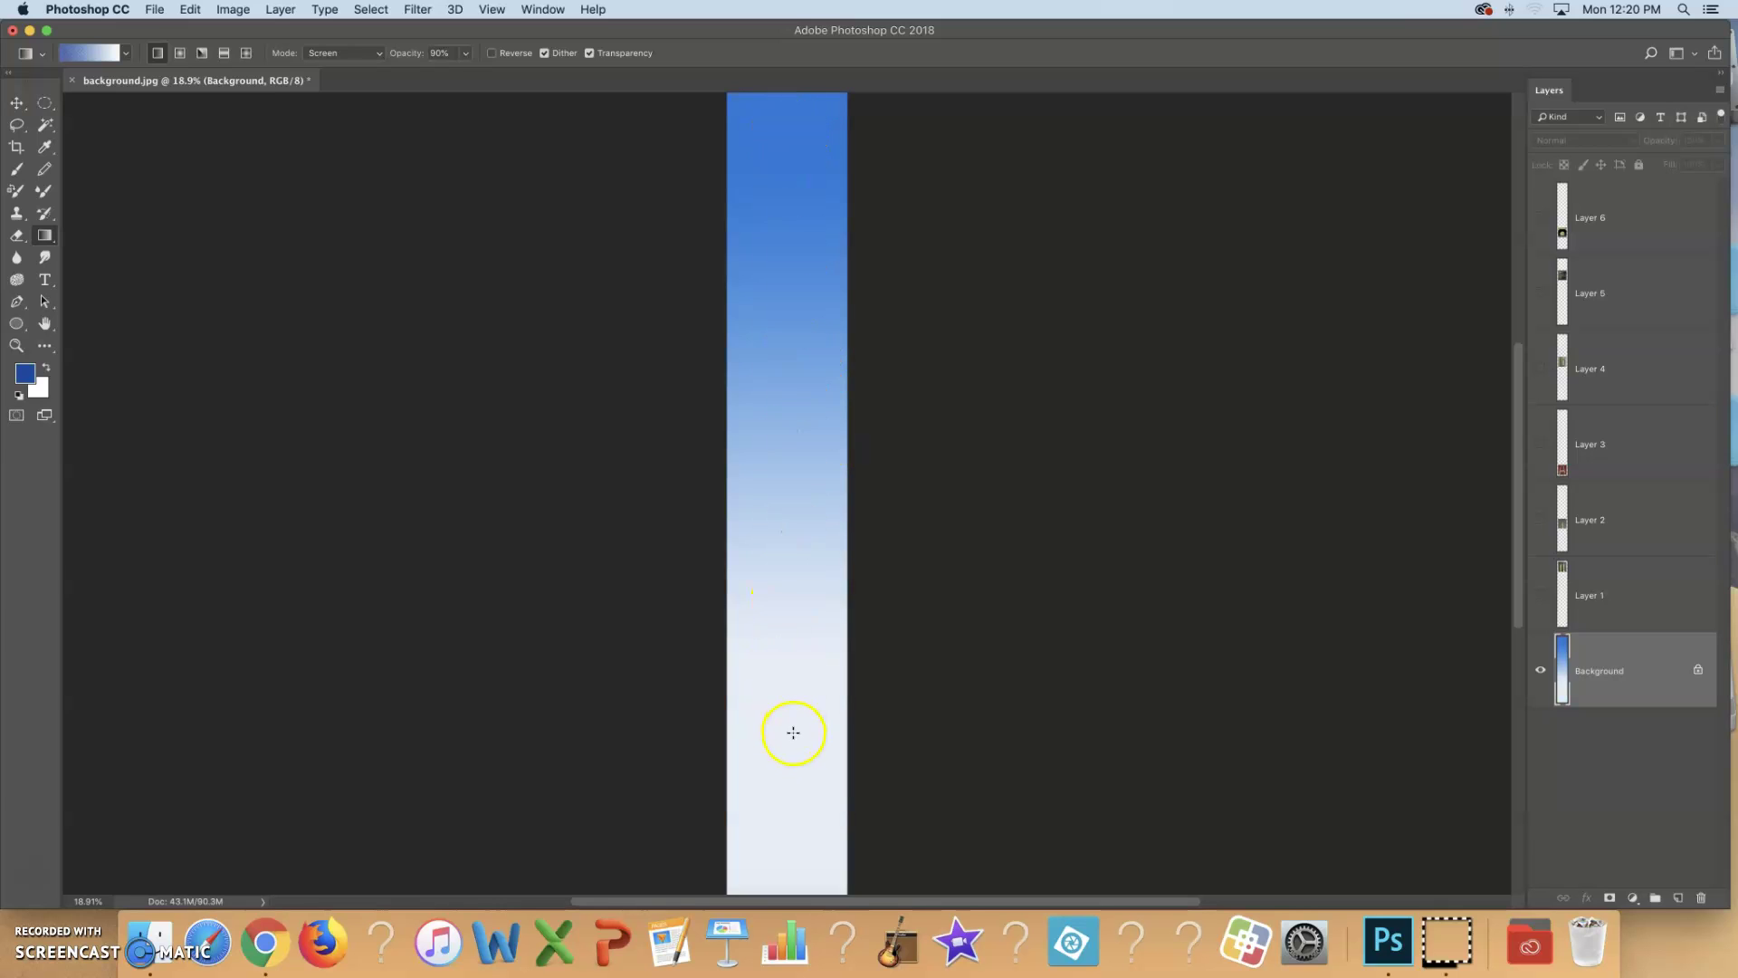
drag(807, 585, 792, 239)
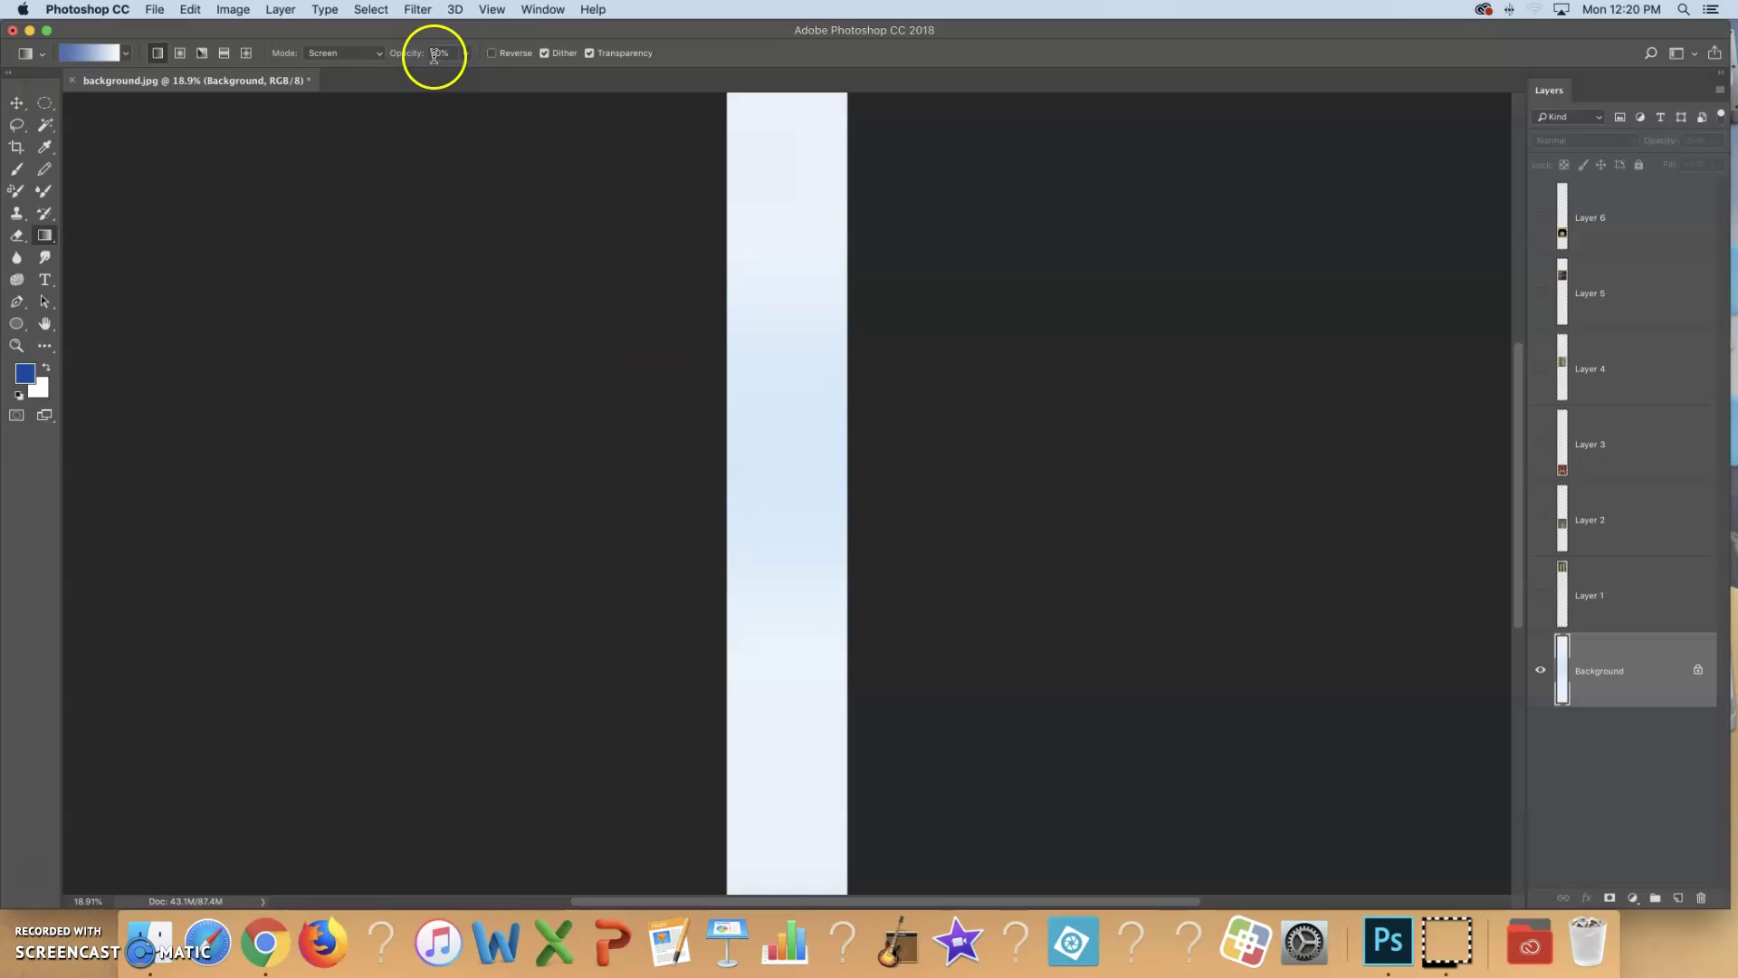
Set the gradient blending mode to Normal and draw linear gradients upward, across and diagonally over the Background layer.
click(376, 54)
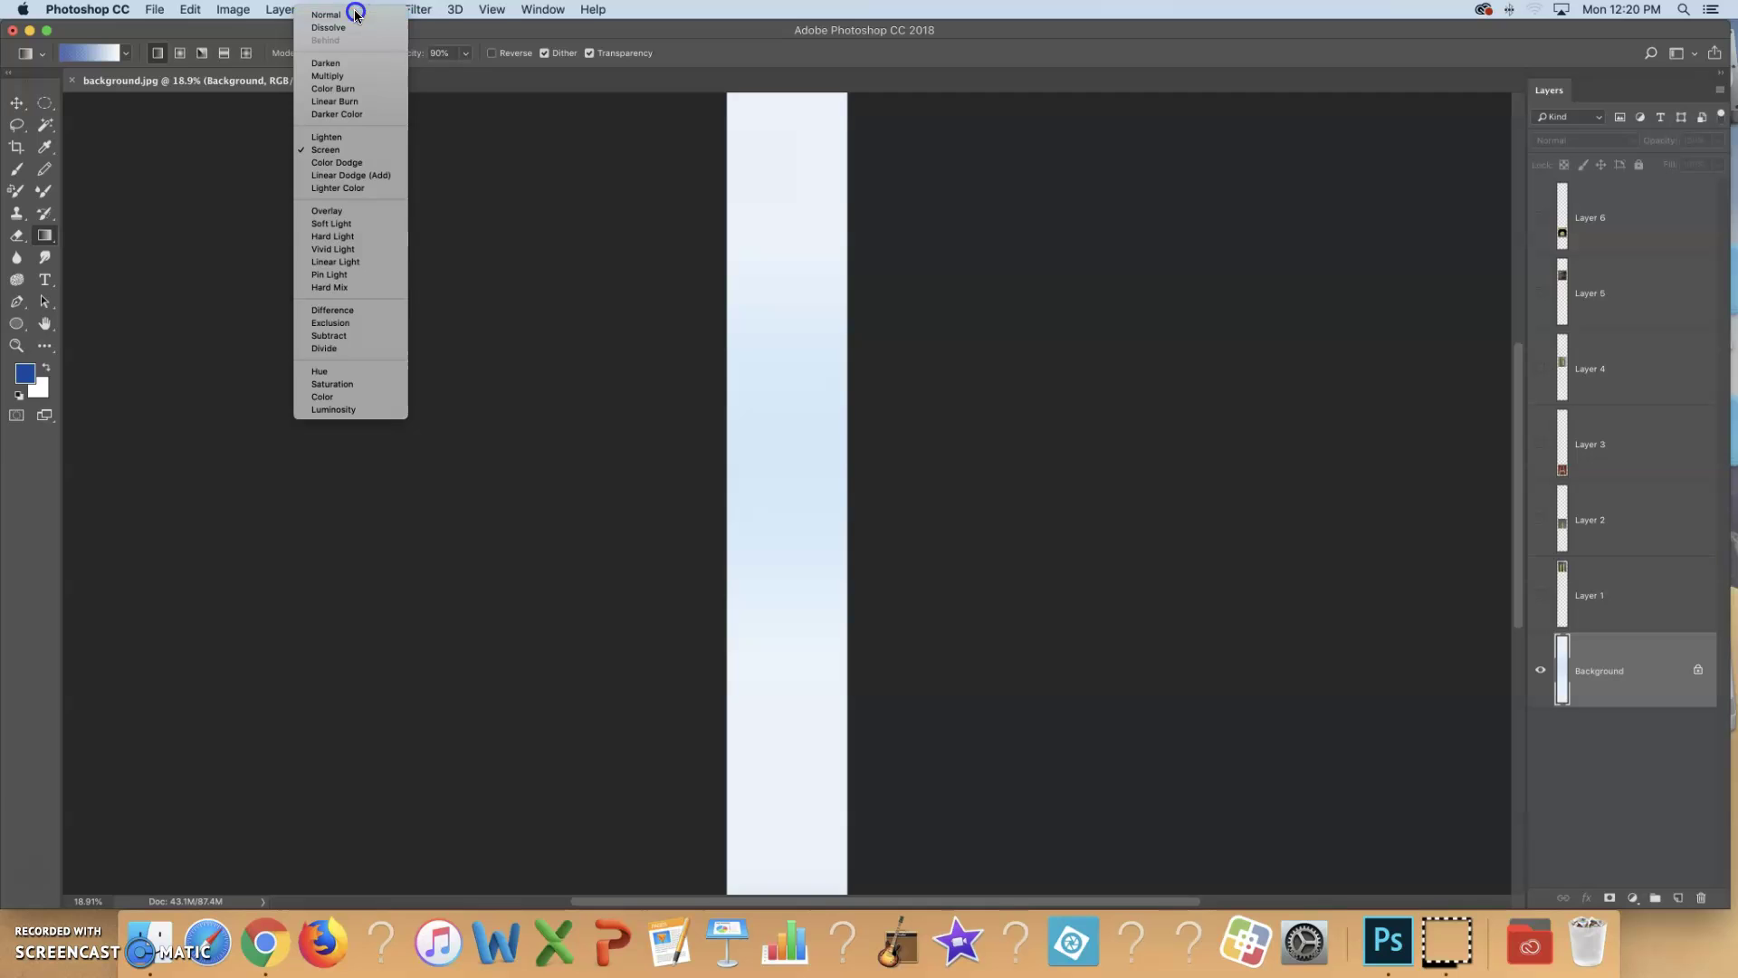
click(356, 15)
drag(785, 844, 799, 246)
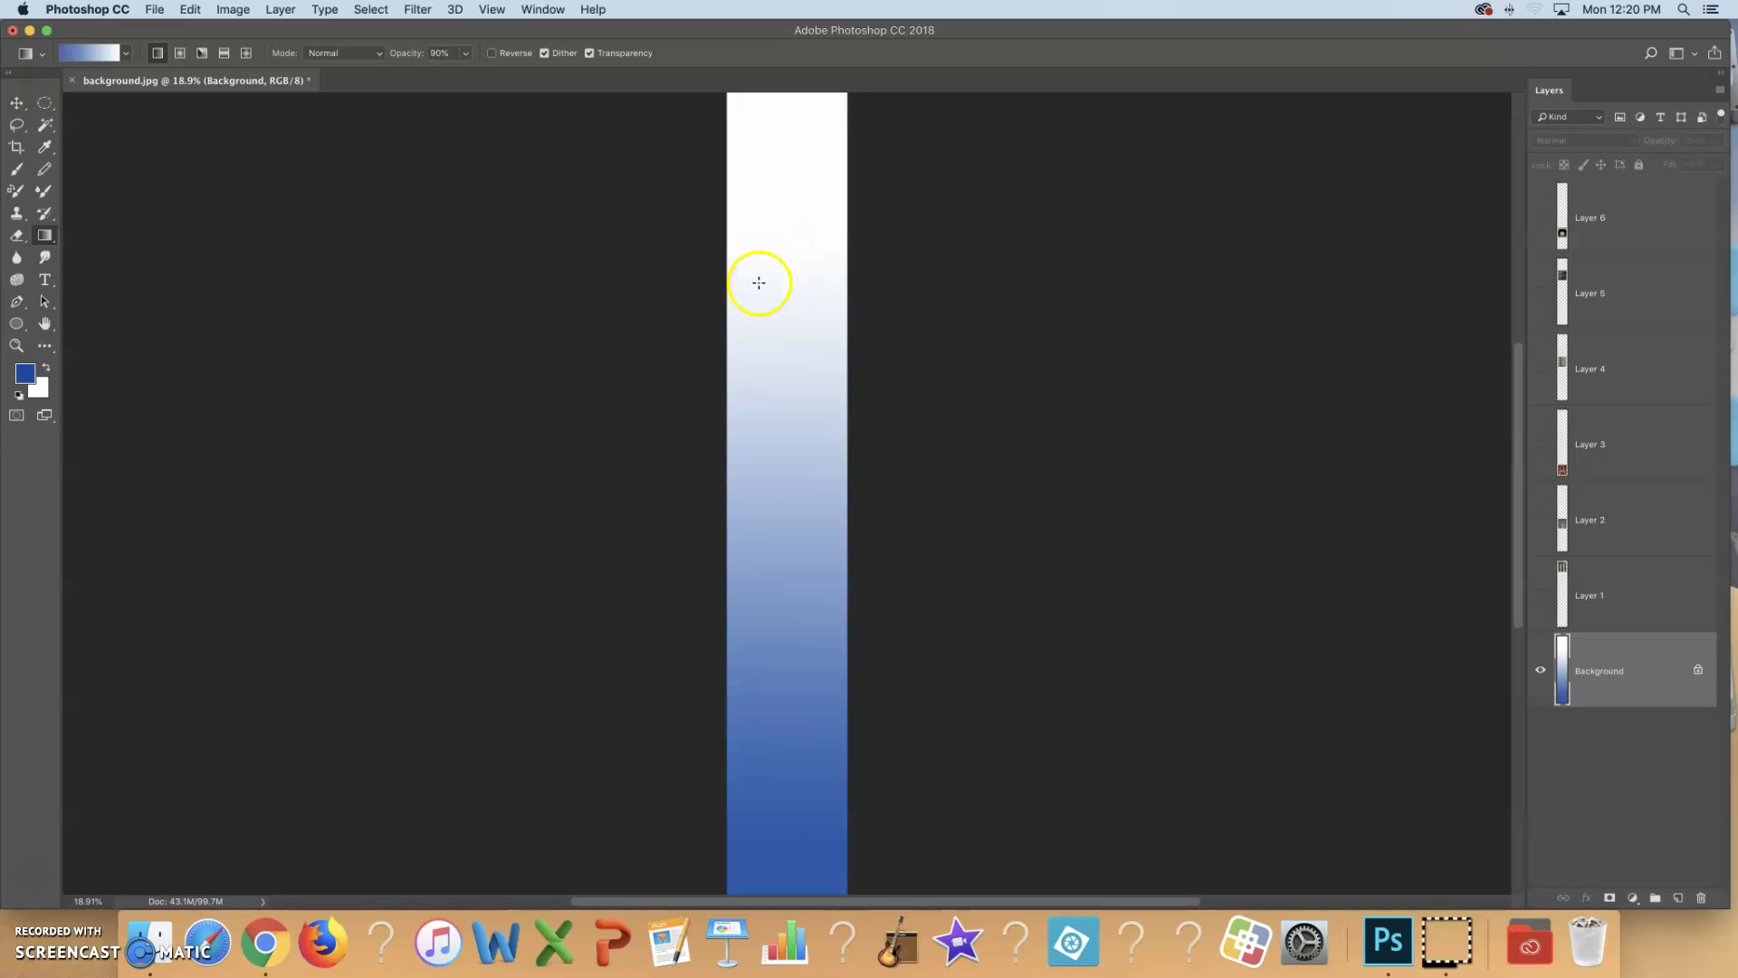
drag(833, 311, 831, 310)
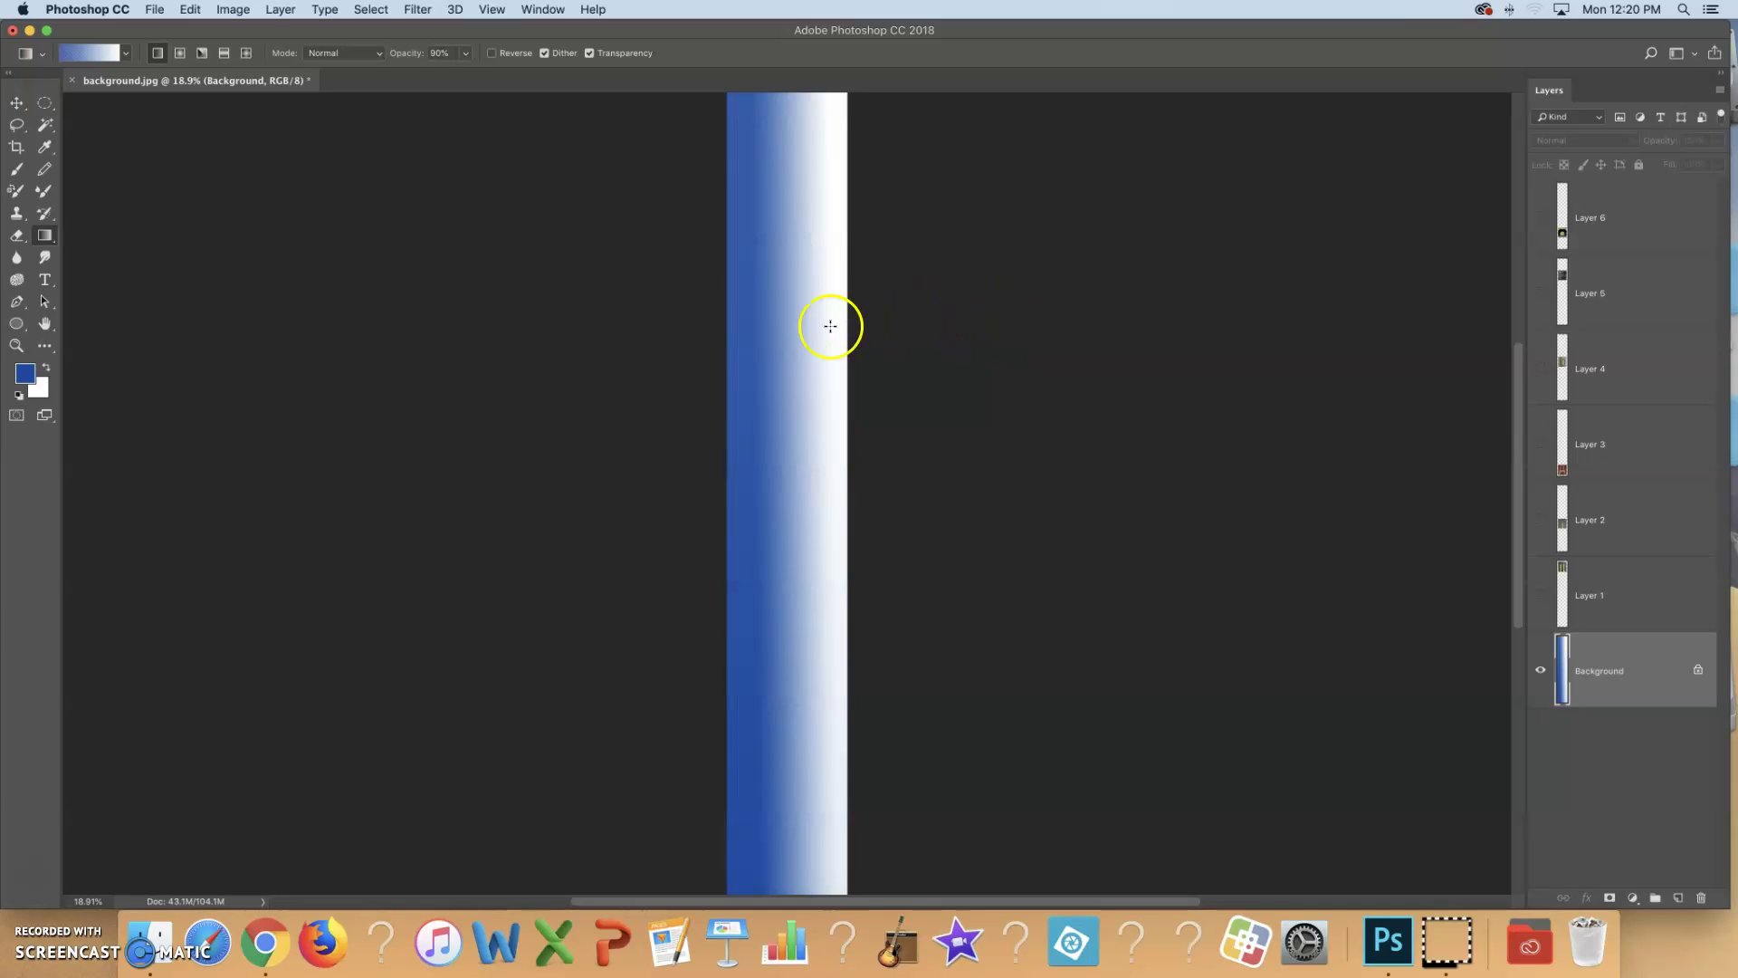
drag(838, 365, 775, 537)
drag(757, 421, 803, 492)
Lower the gradient opacity to 62% and then 24%, drawing several overlapping linear gradients on the strip.
click(465, 54)
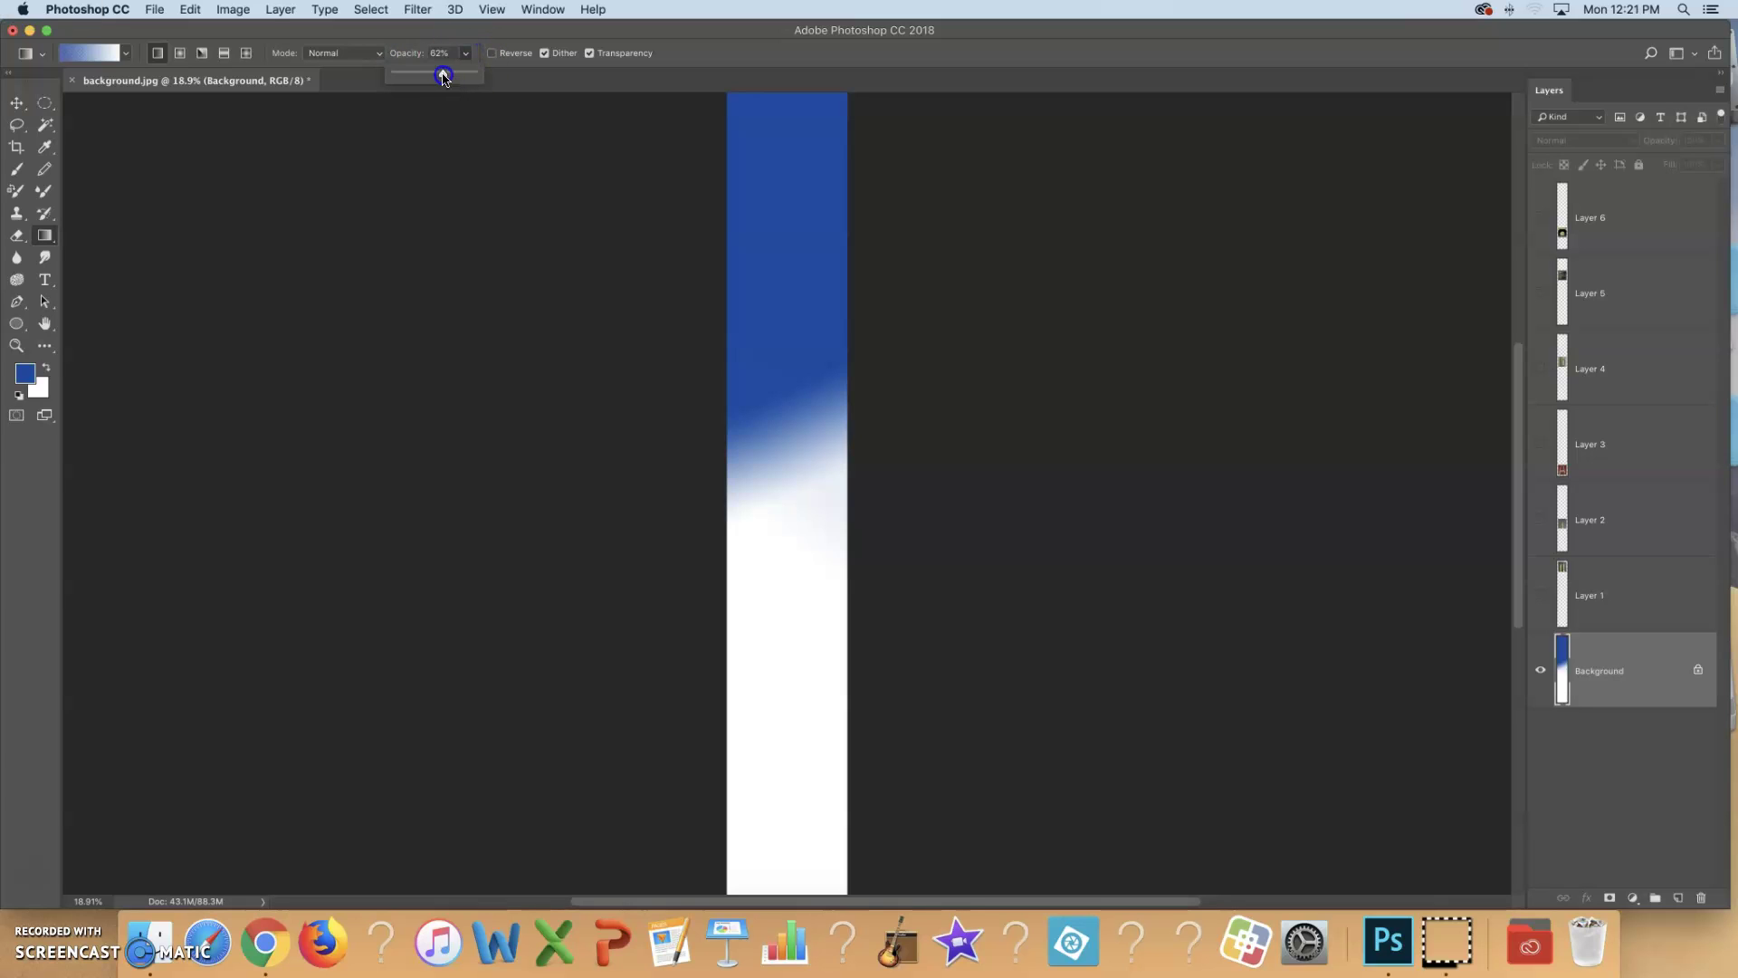
drag(765, 264, 759, 659)
drag(865, 472, 761, 806)
drag(832, 344, 808, 212)
drag(824, 436, 823, 436)
drag(771, 591, 799, 644)
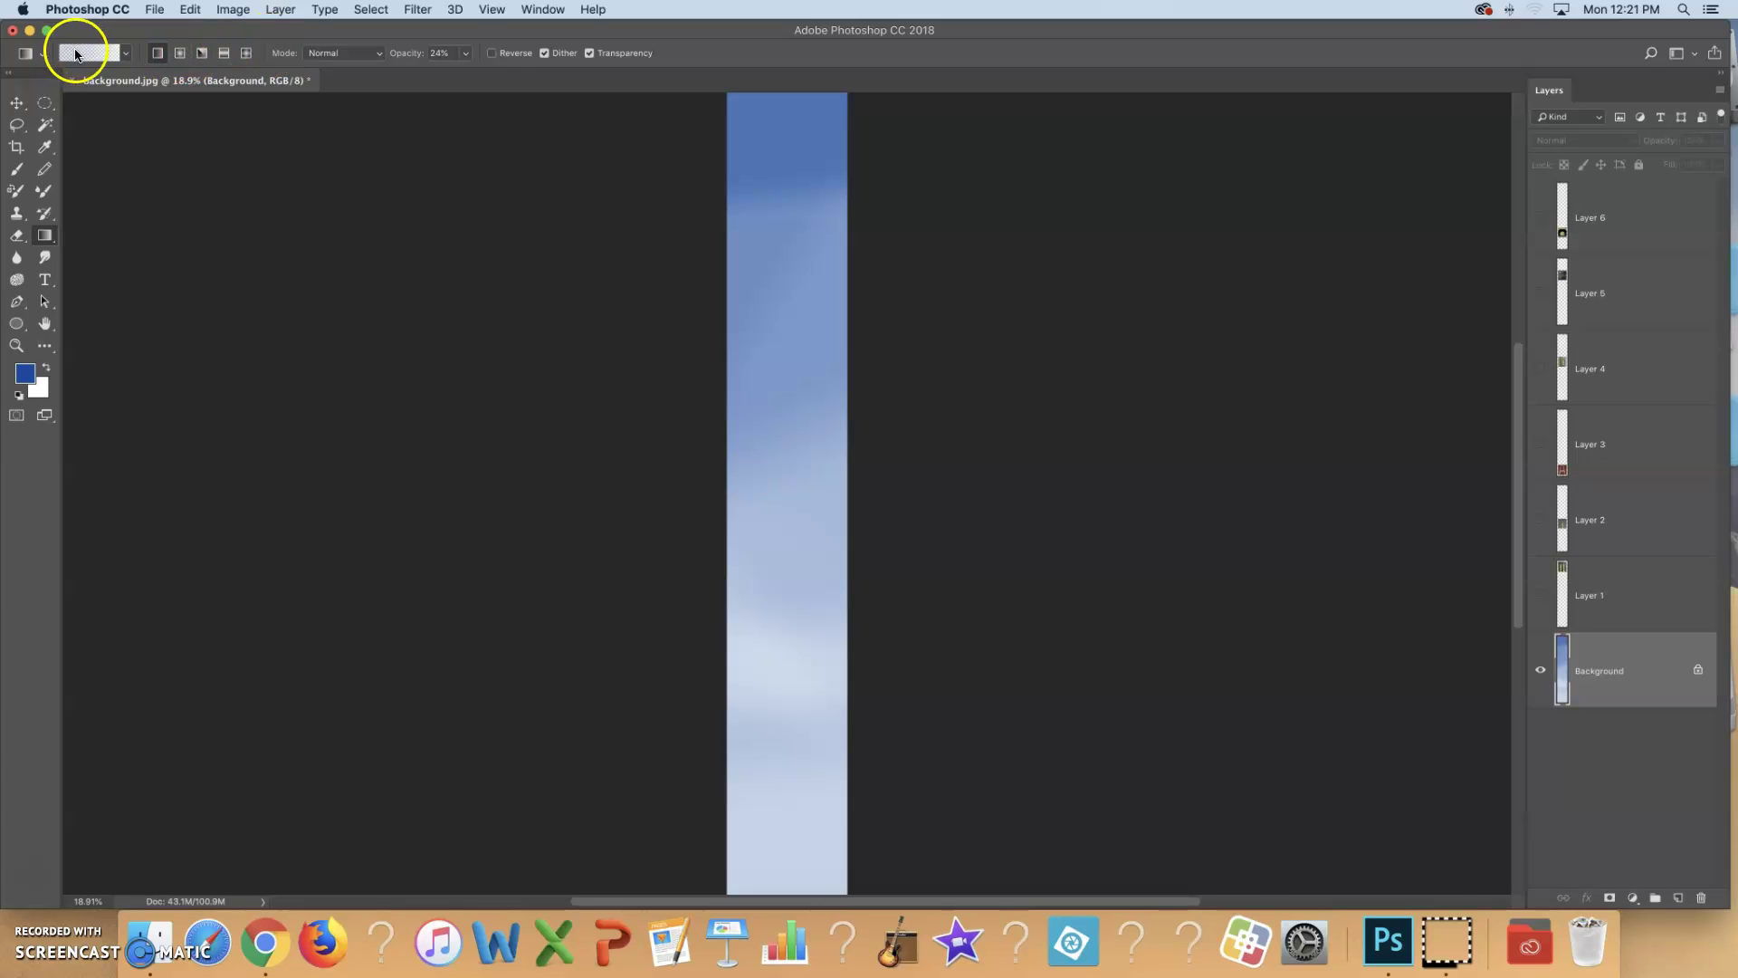
Set the gradient opacity to 100% and draw a linear blue-to-white gradient down the strip.
click(465, 52)
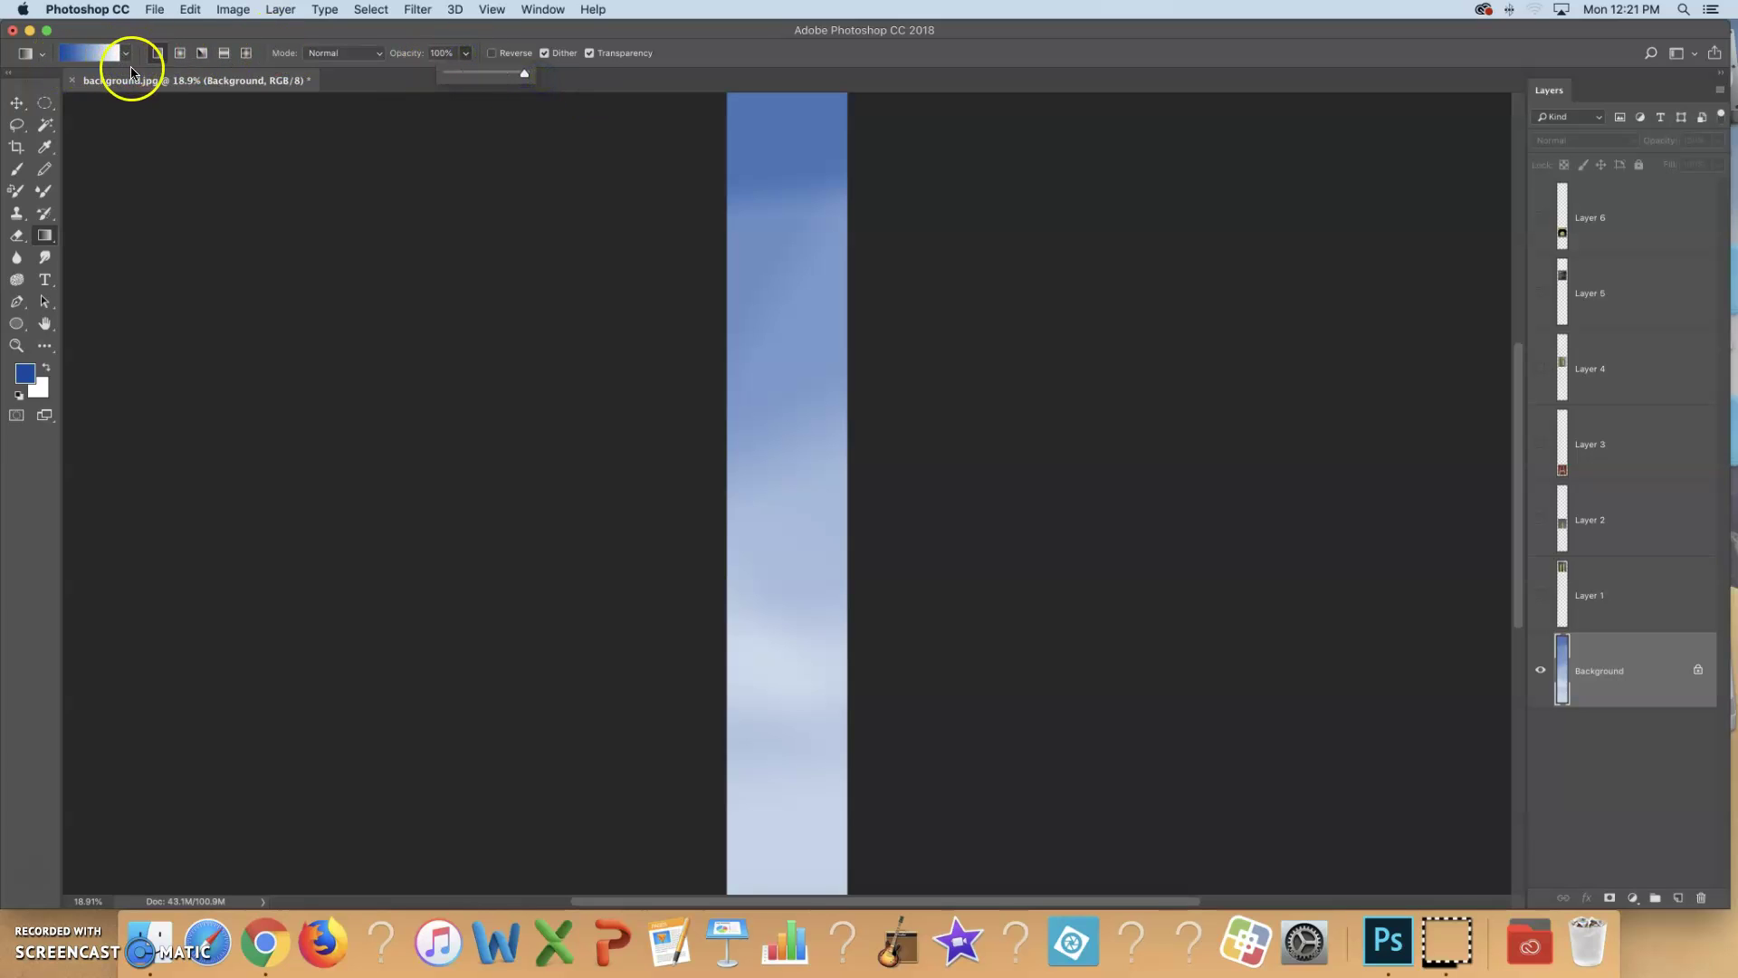
drag(787, 198, 795, 520)
drag(794, 318, 784, 688)
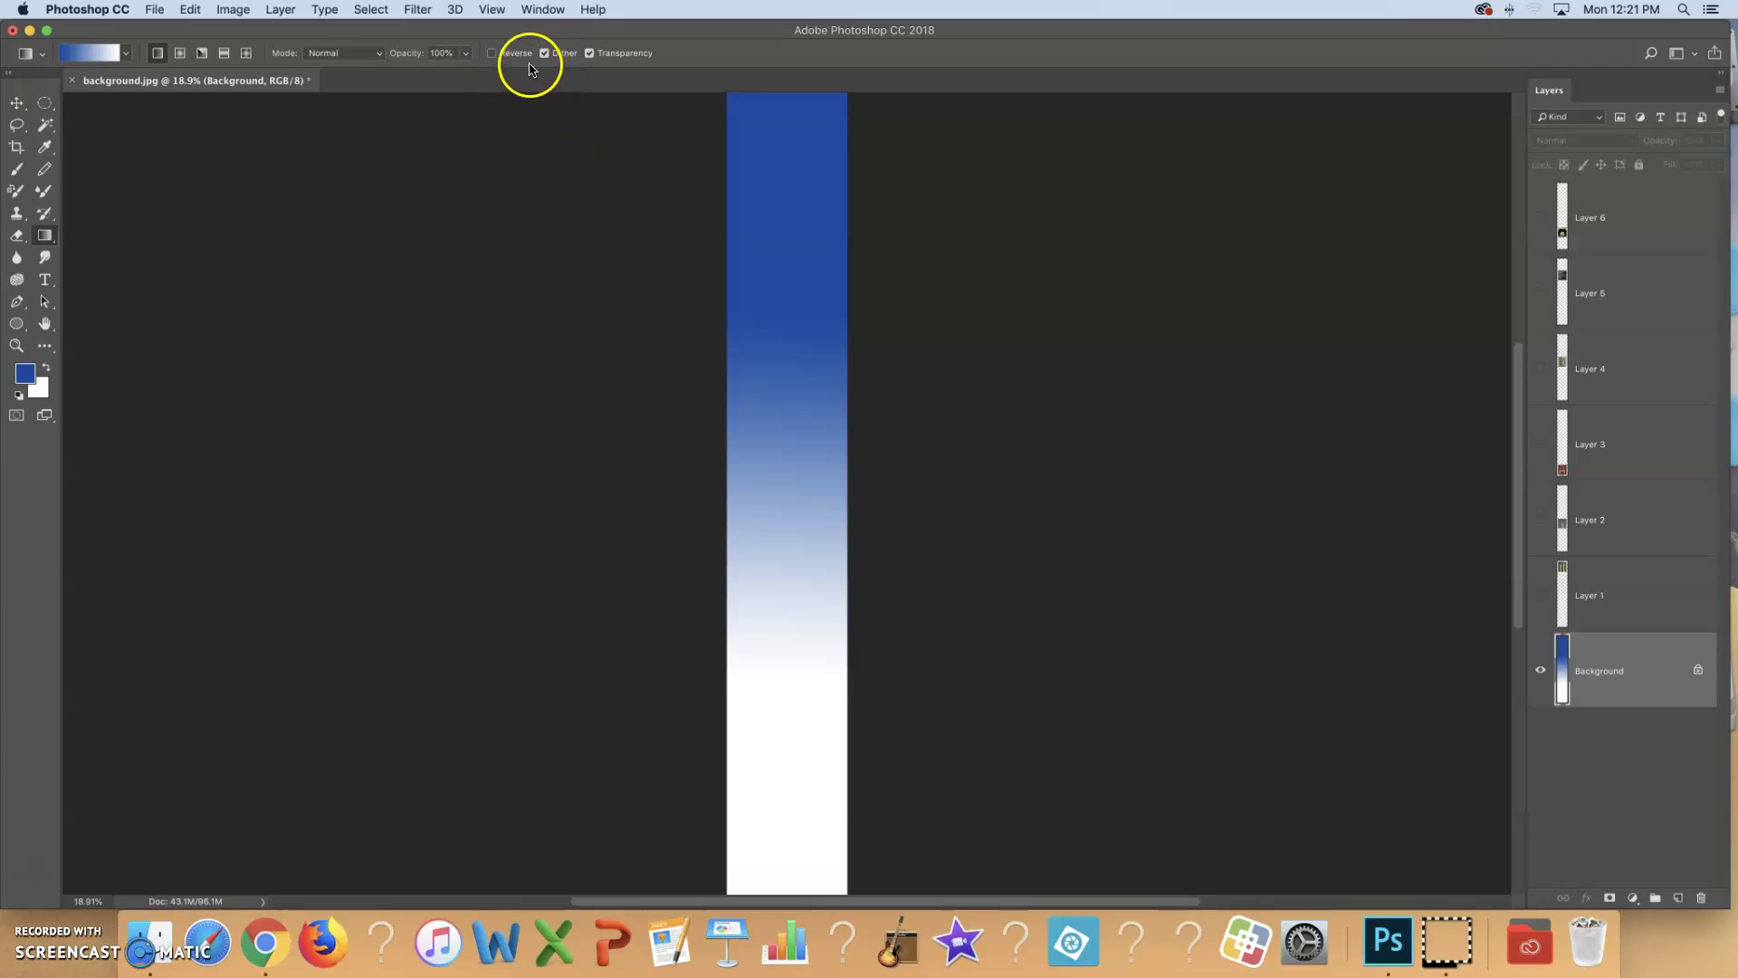
Switch to the radial gradient style and draw small and large blue circular gradients around the strip's middle.
click(179, 54)
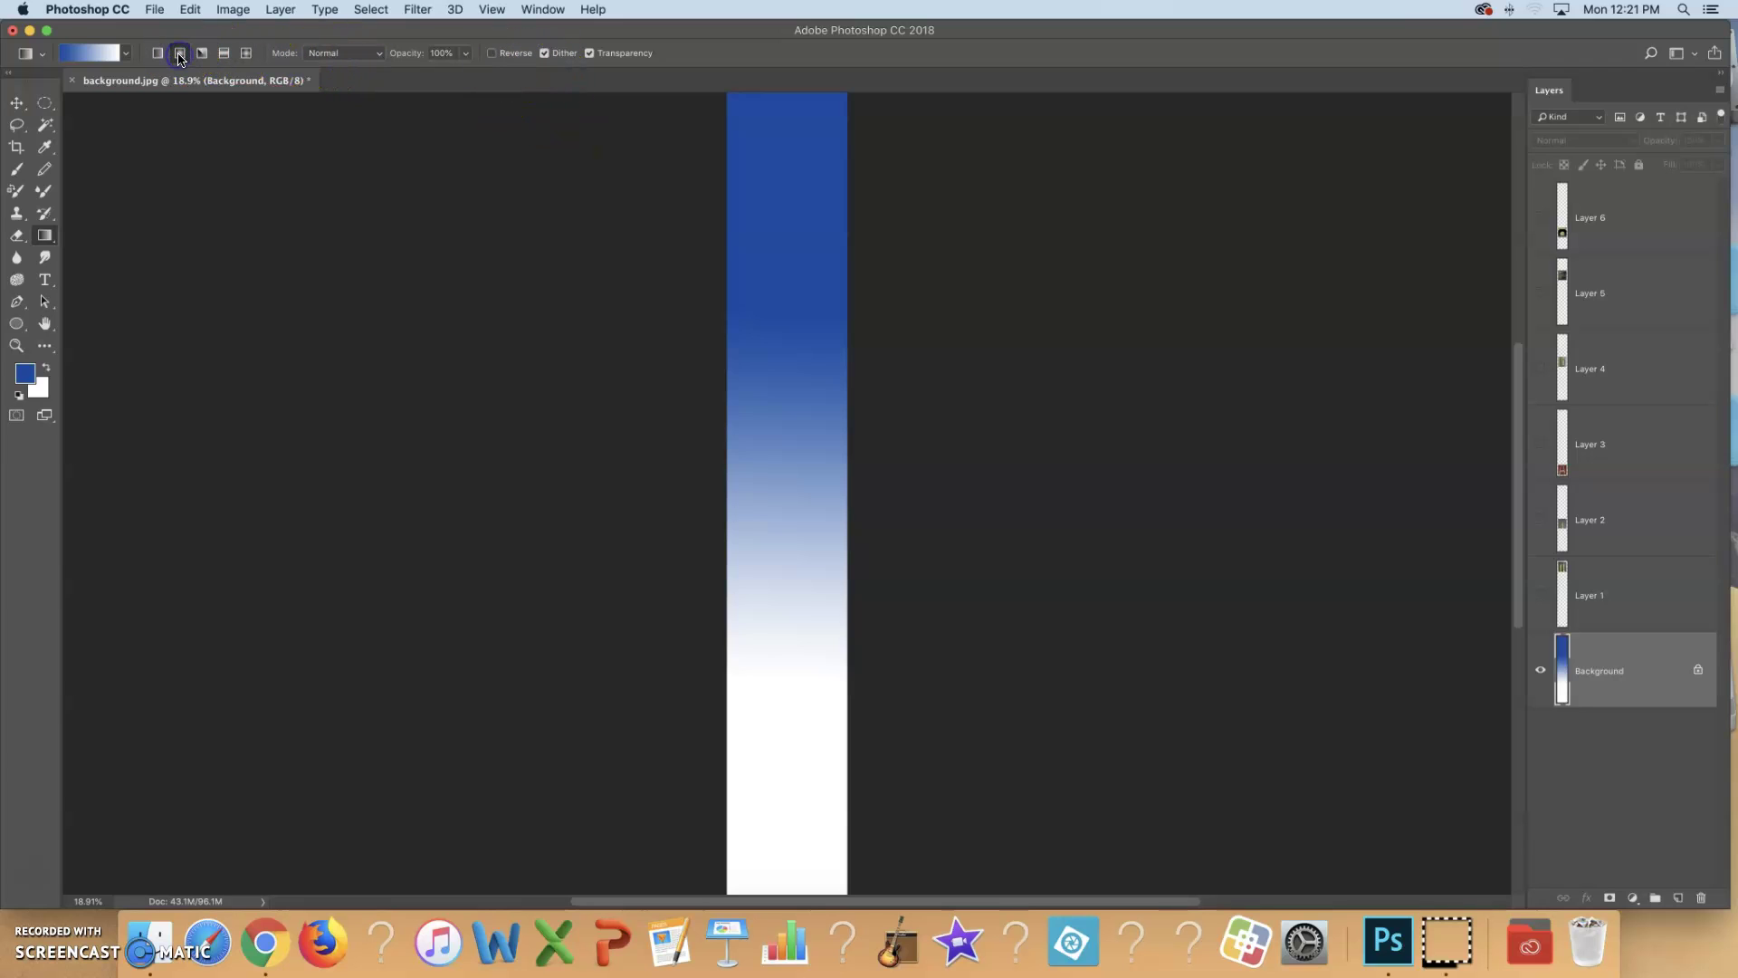
drag(806, 282, 762, 330)
drag(756, 483, 787, 502)
drag(780, 423, 780, 422)
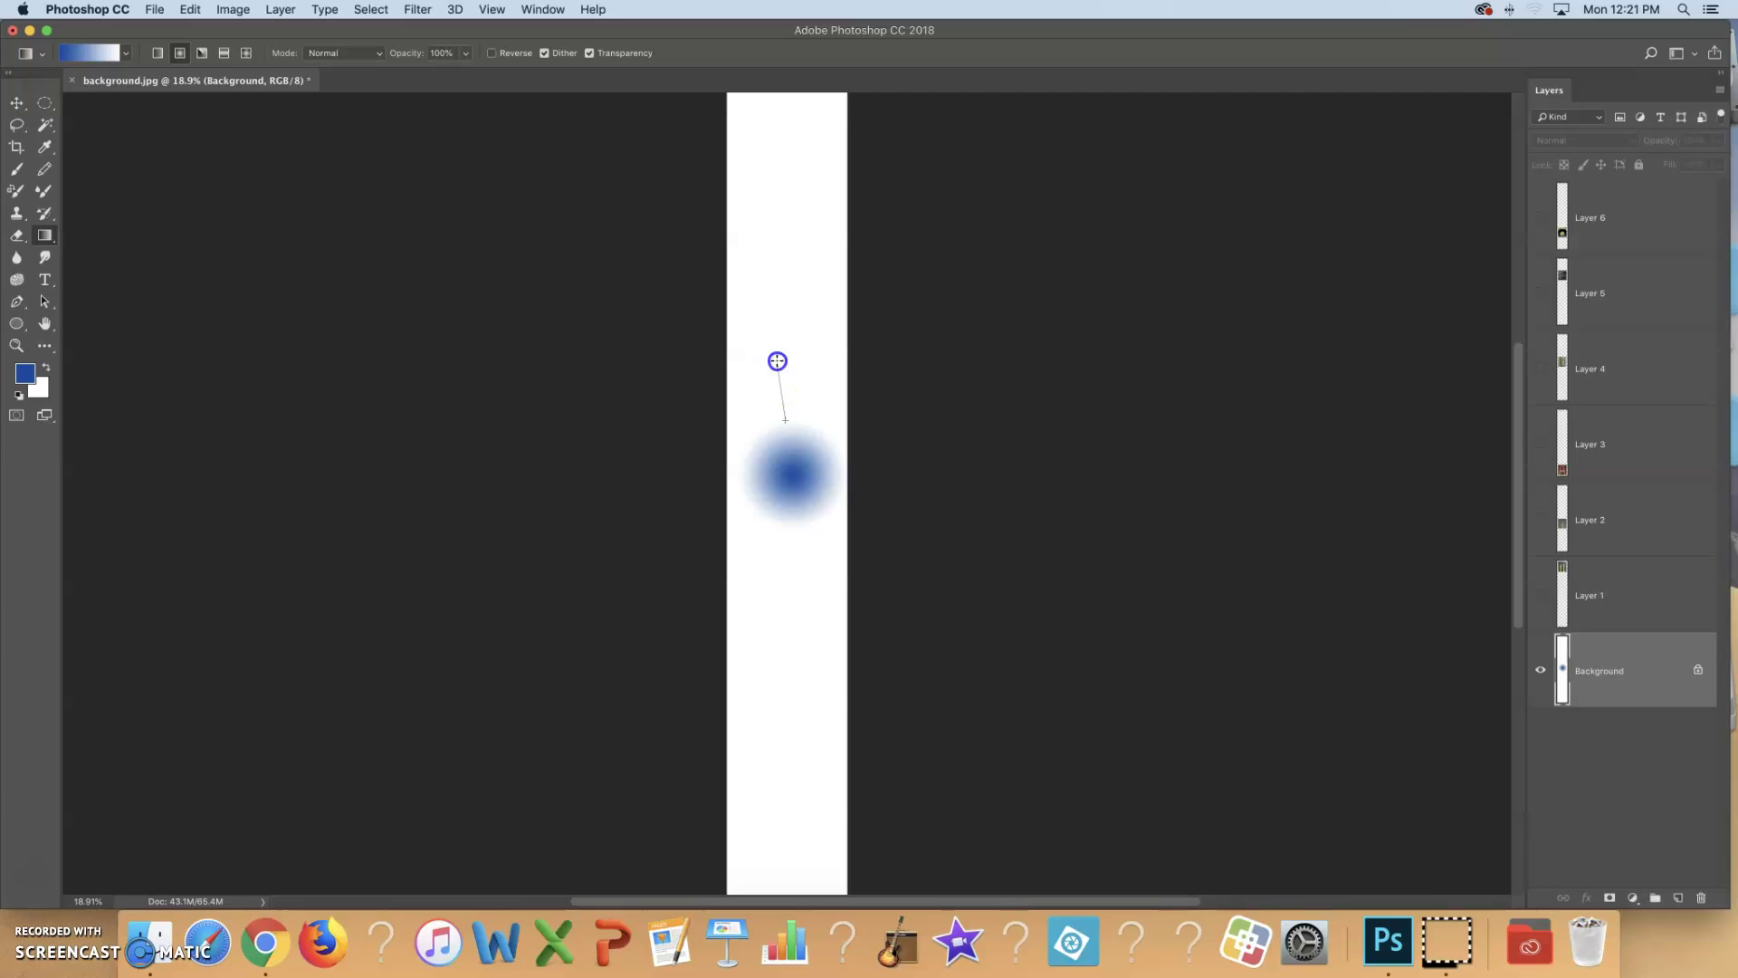
drag(777, 273, 778, 273)
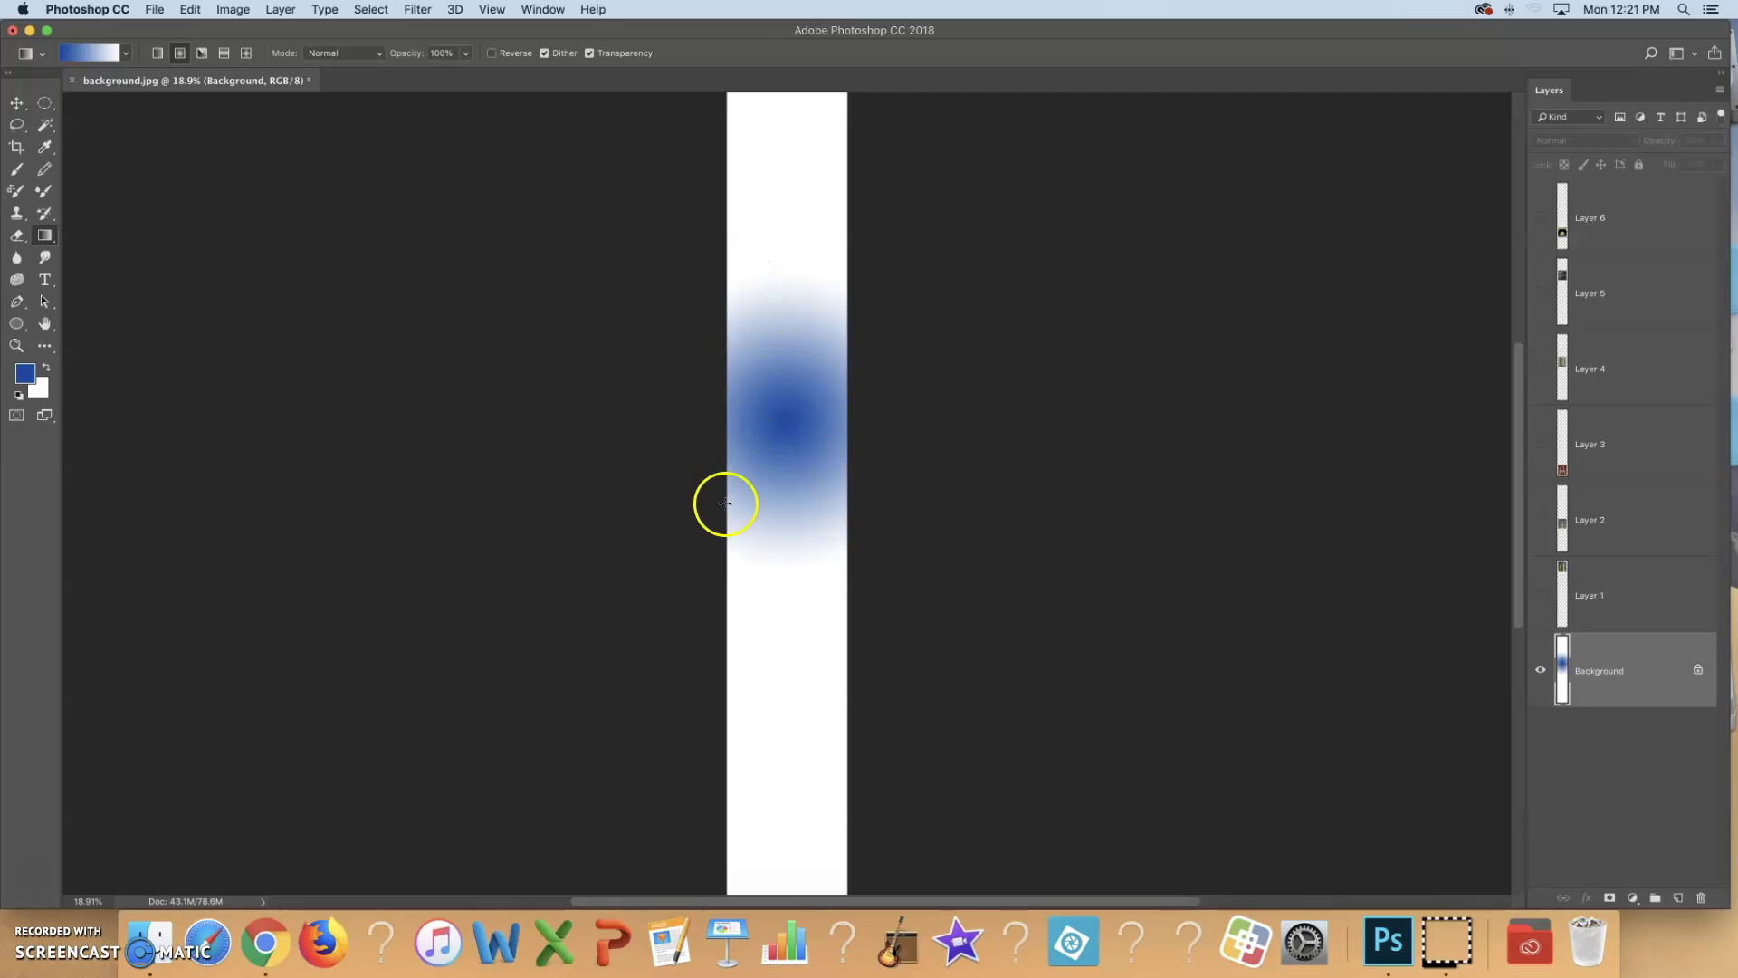
drag(775, 468, 776, 468)
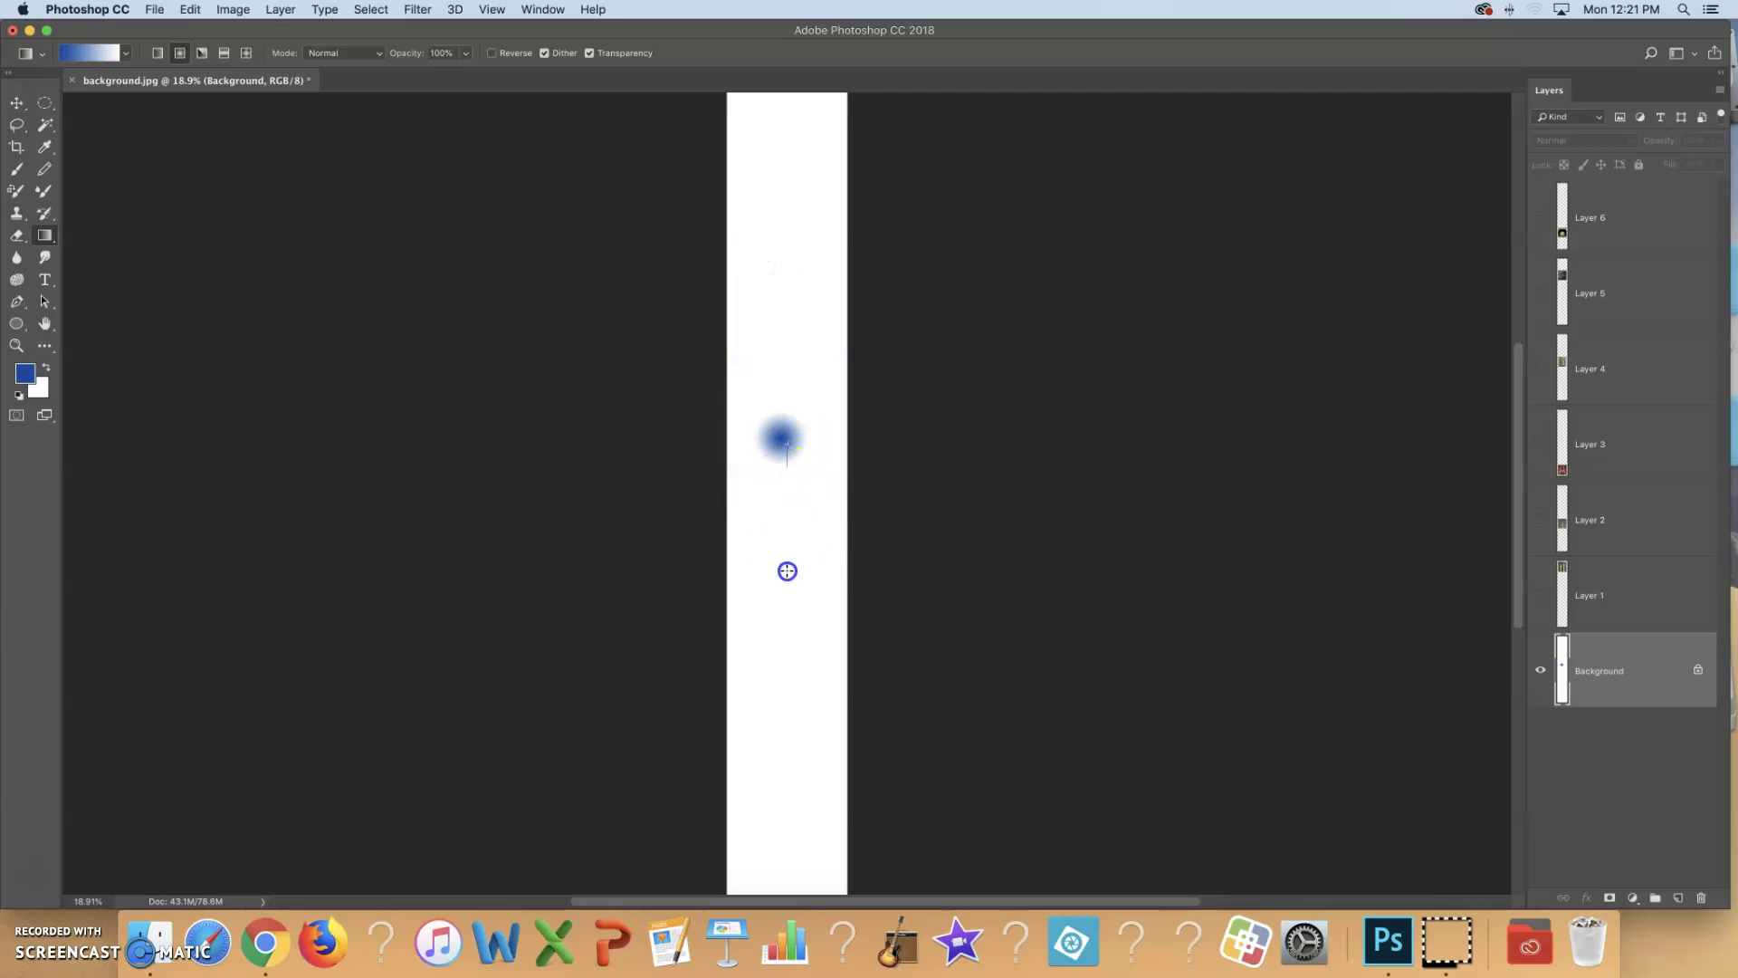
drag(787, 570, 784, 577)
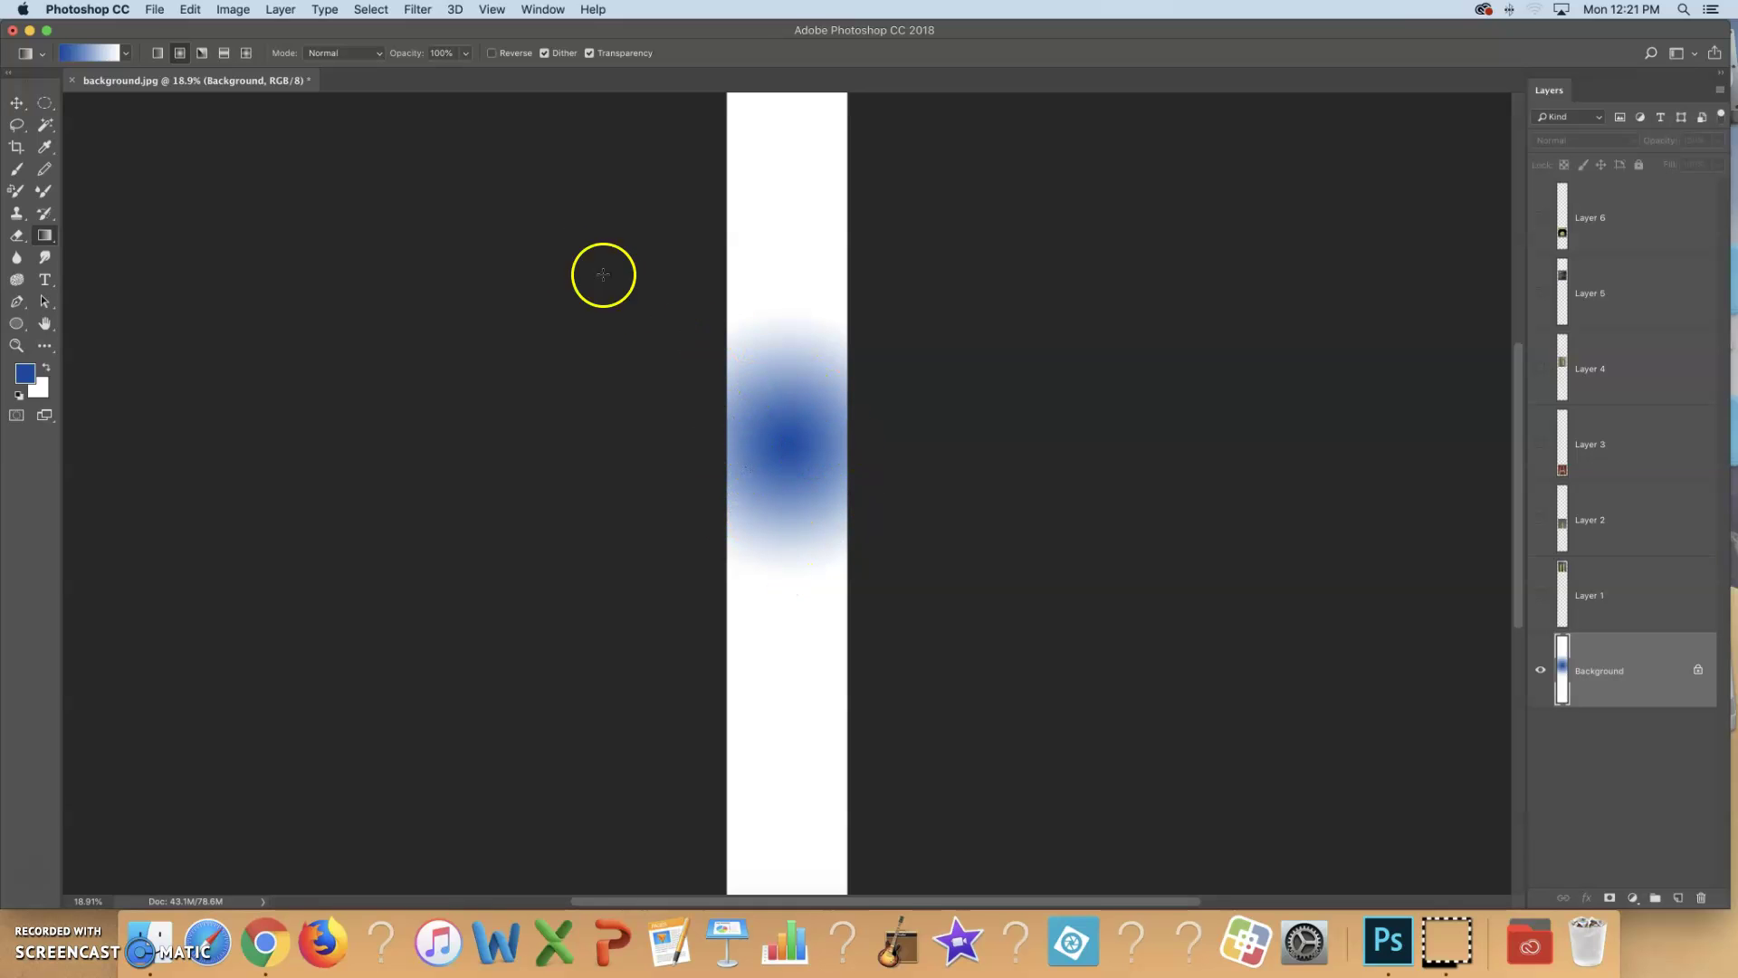
drag(762, 344, 761, 345)
Draw an angle-style blue-to-white gradient from the middle of the strip.
drag(794, 413, 788, 428)
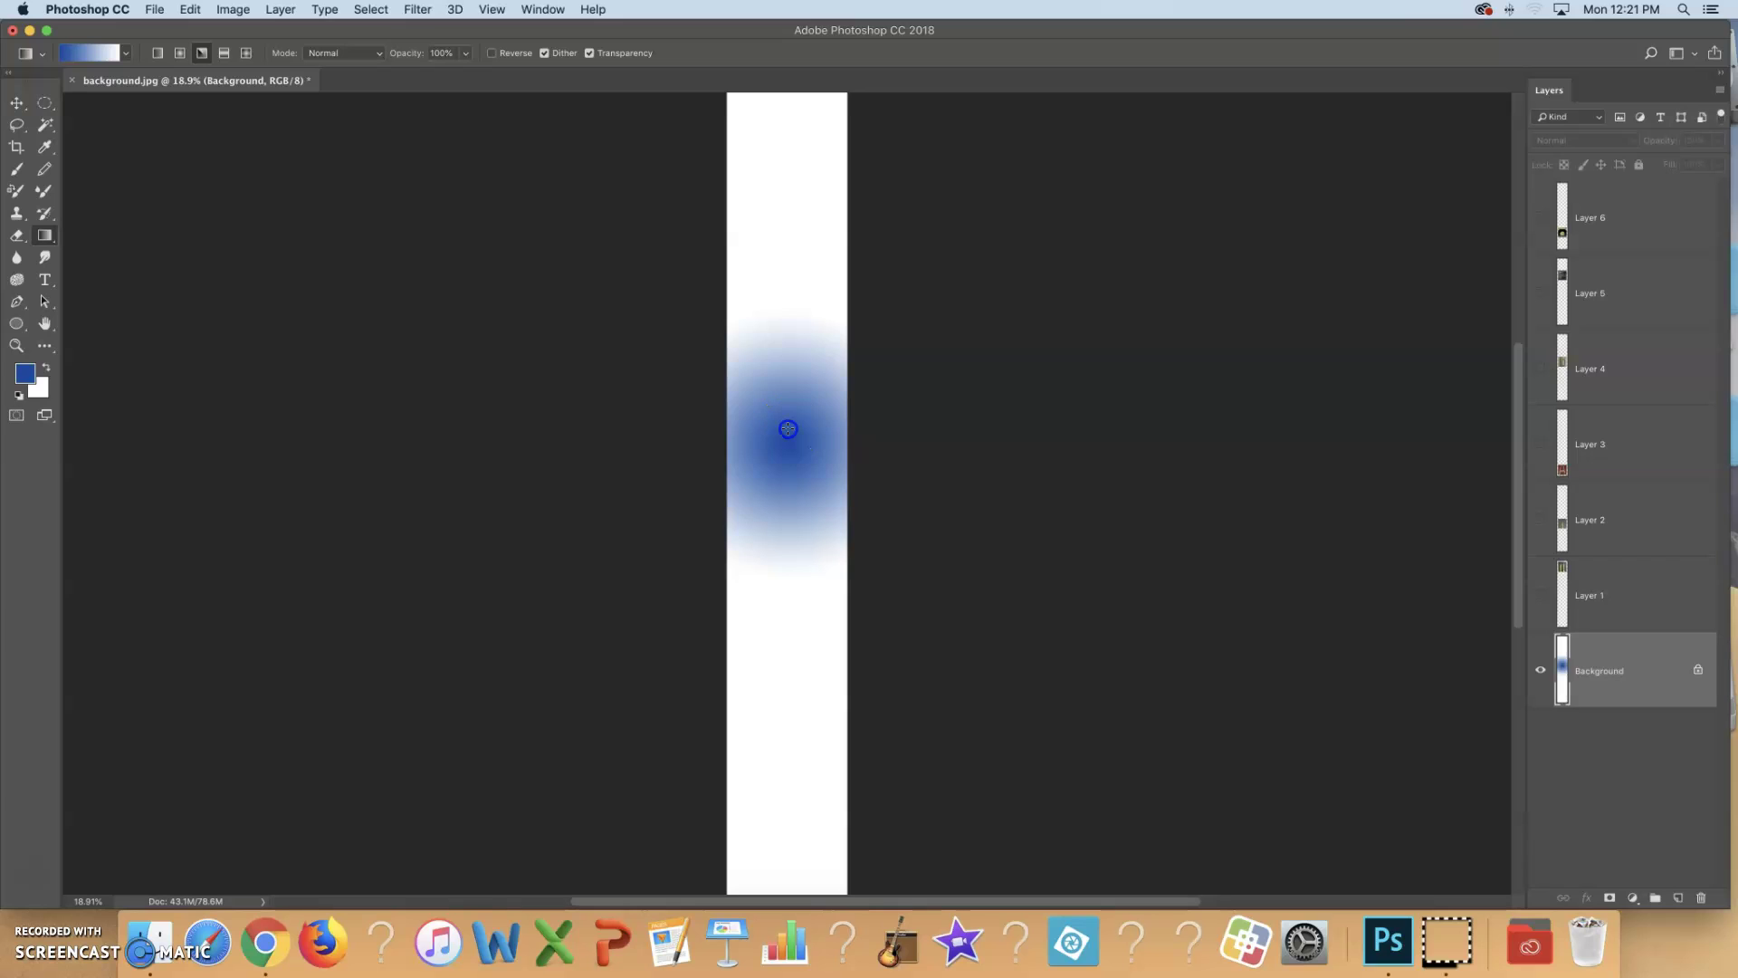
drag(810, 266, 798, 422)
mouse_move(765, 319)
mouse_down()
mouse_move(805, 306)
mouse_move(850, 399)
mouse_move(764, 497)
mouse_move(785, 312)
mouse_up()
Switch to the reflected gradient style and draw blue bands fading to white on both sides along the strip.
click(224, 52)
drag(782, 326, 792, 457)
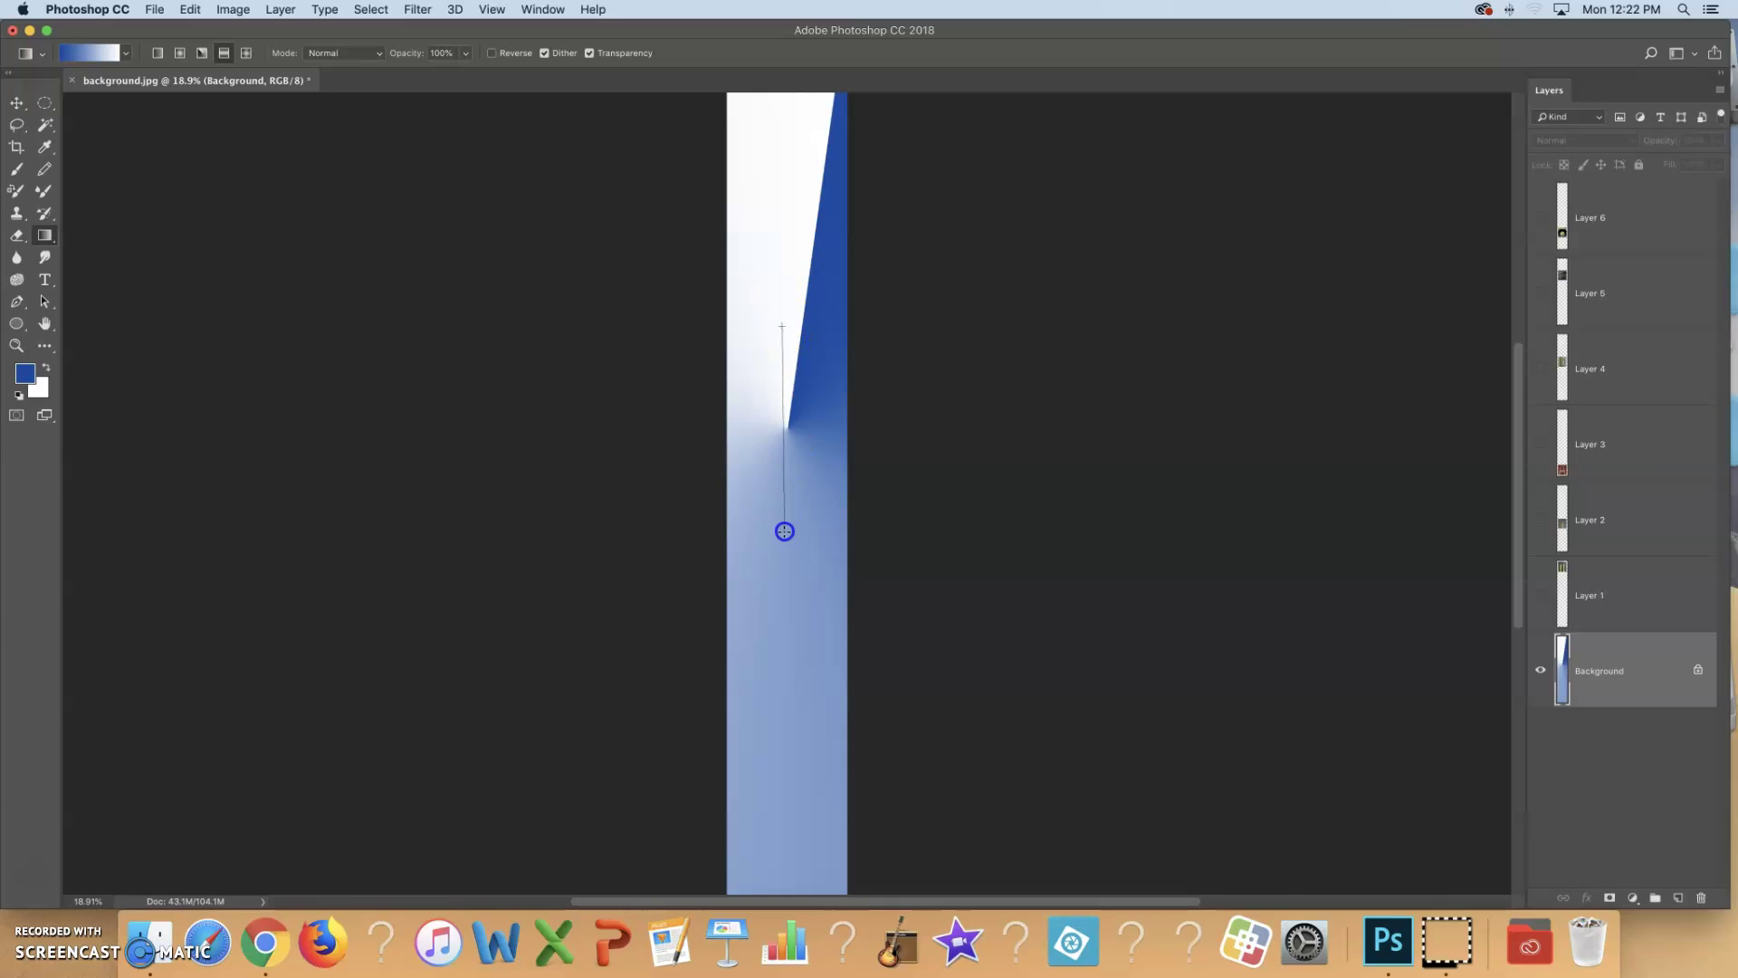
drag(784, 532, 783, 531)
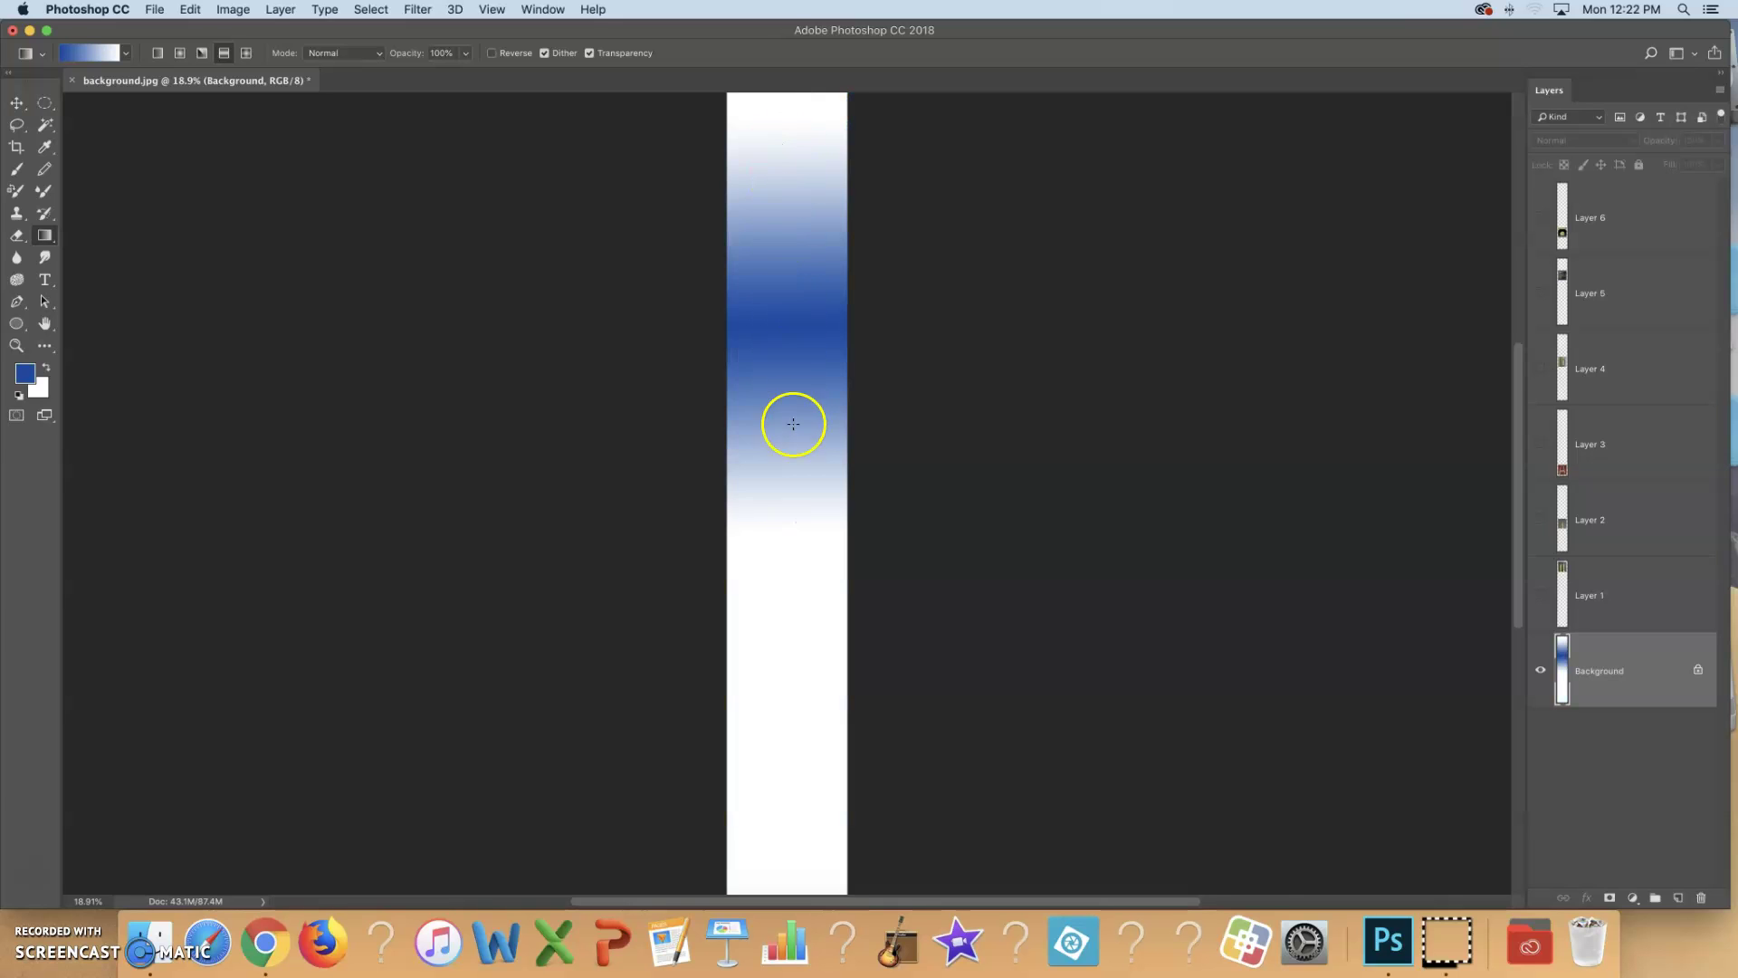
drag(790, 427, 791, 552)
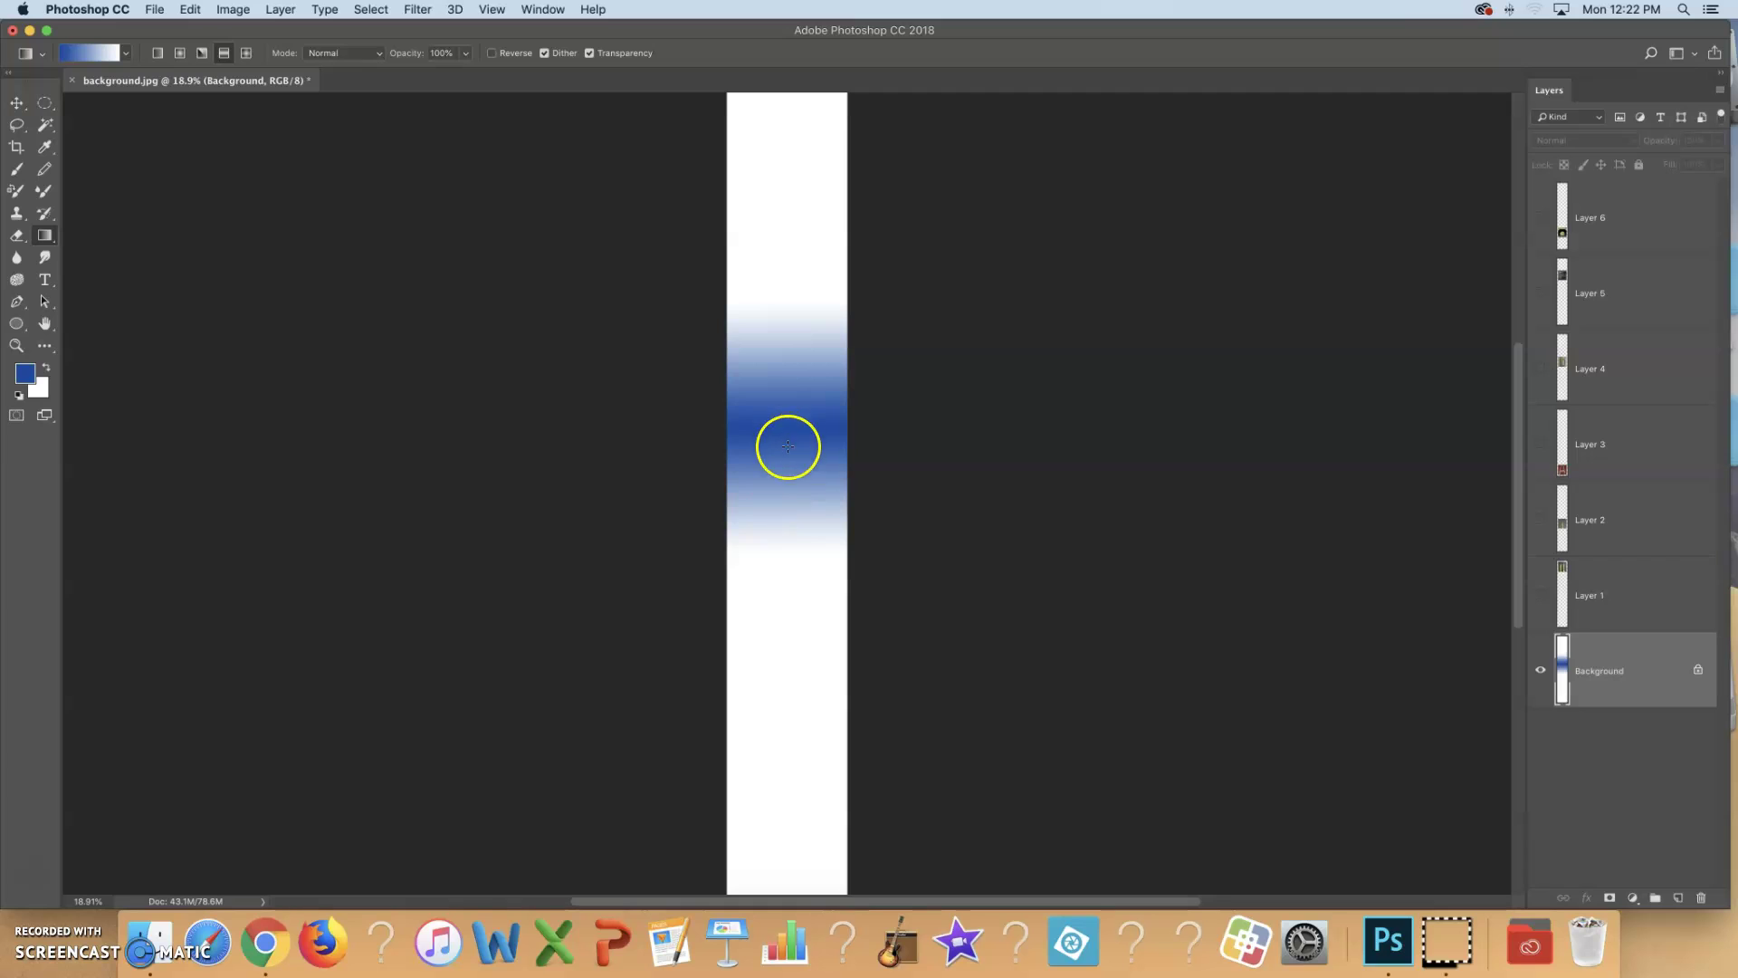
Switch to the diamond gradient style and draw diamonds of different sizes, ending with a tall one around the strip's middle.
click(247, 53)
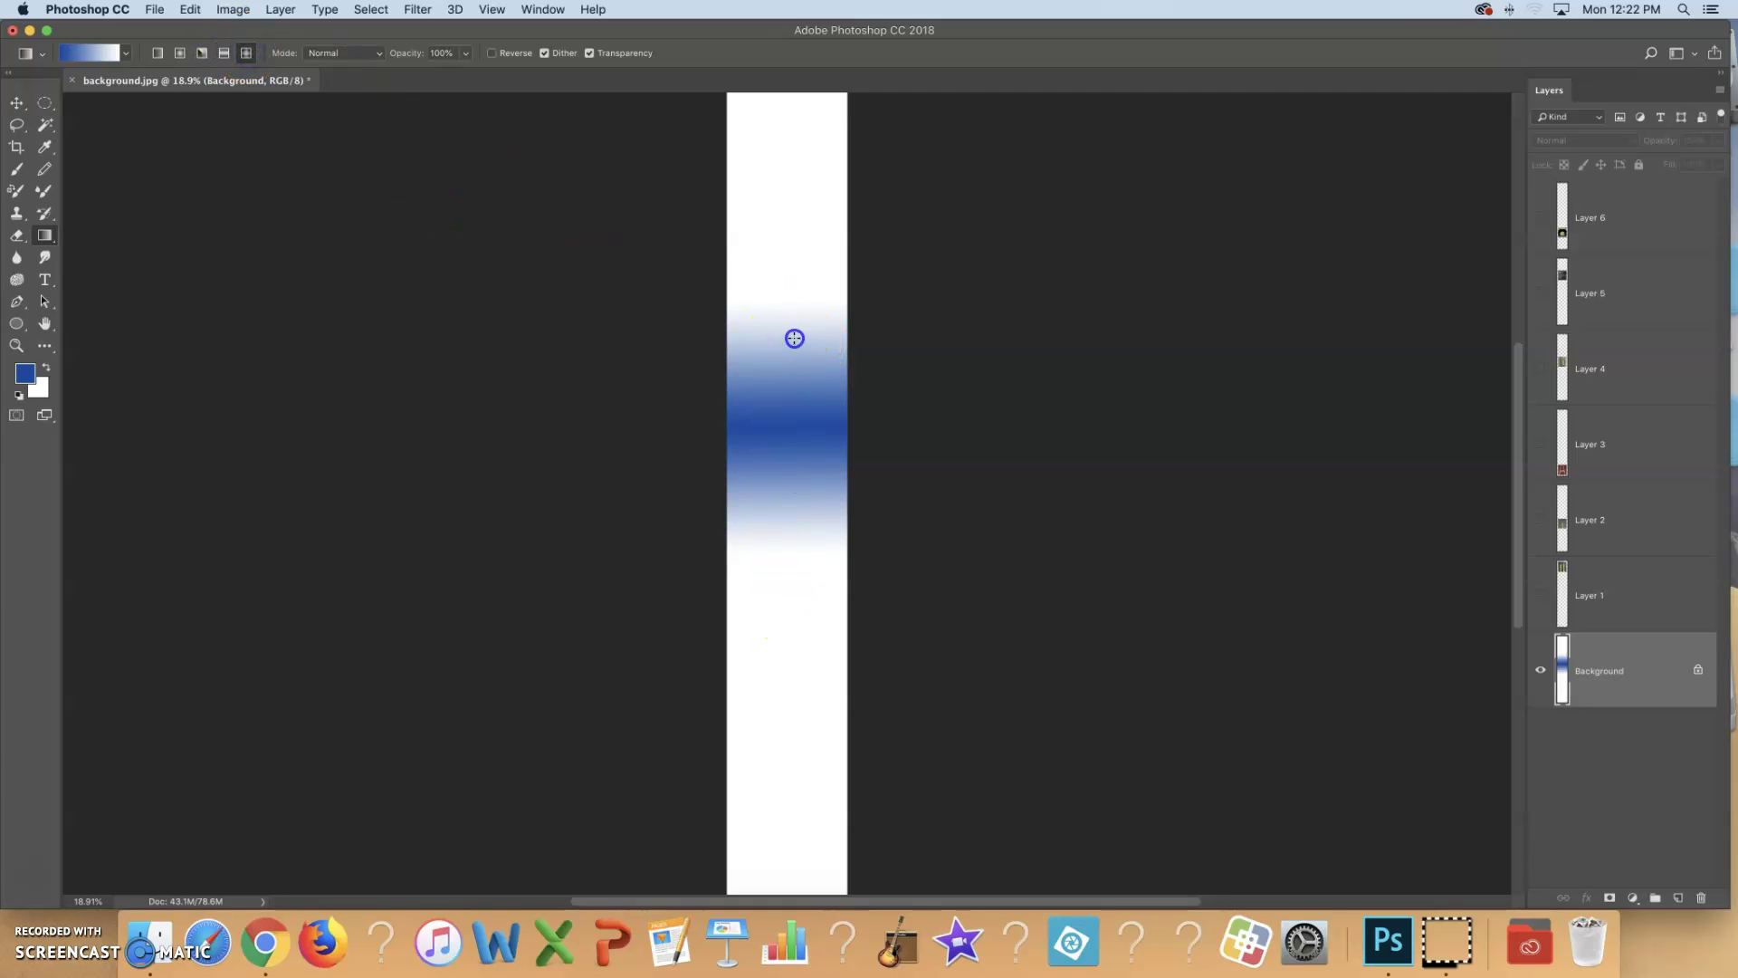
drag(794, 337, 793, 348)
drag(762, 453, 762, 453)
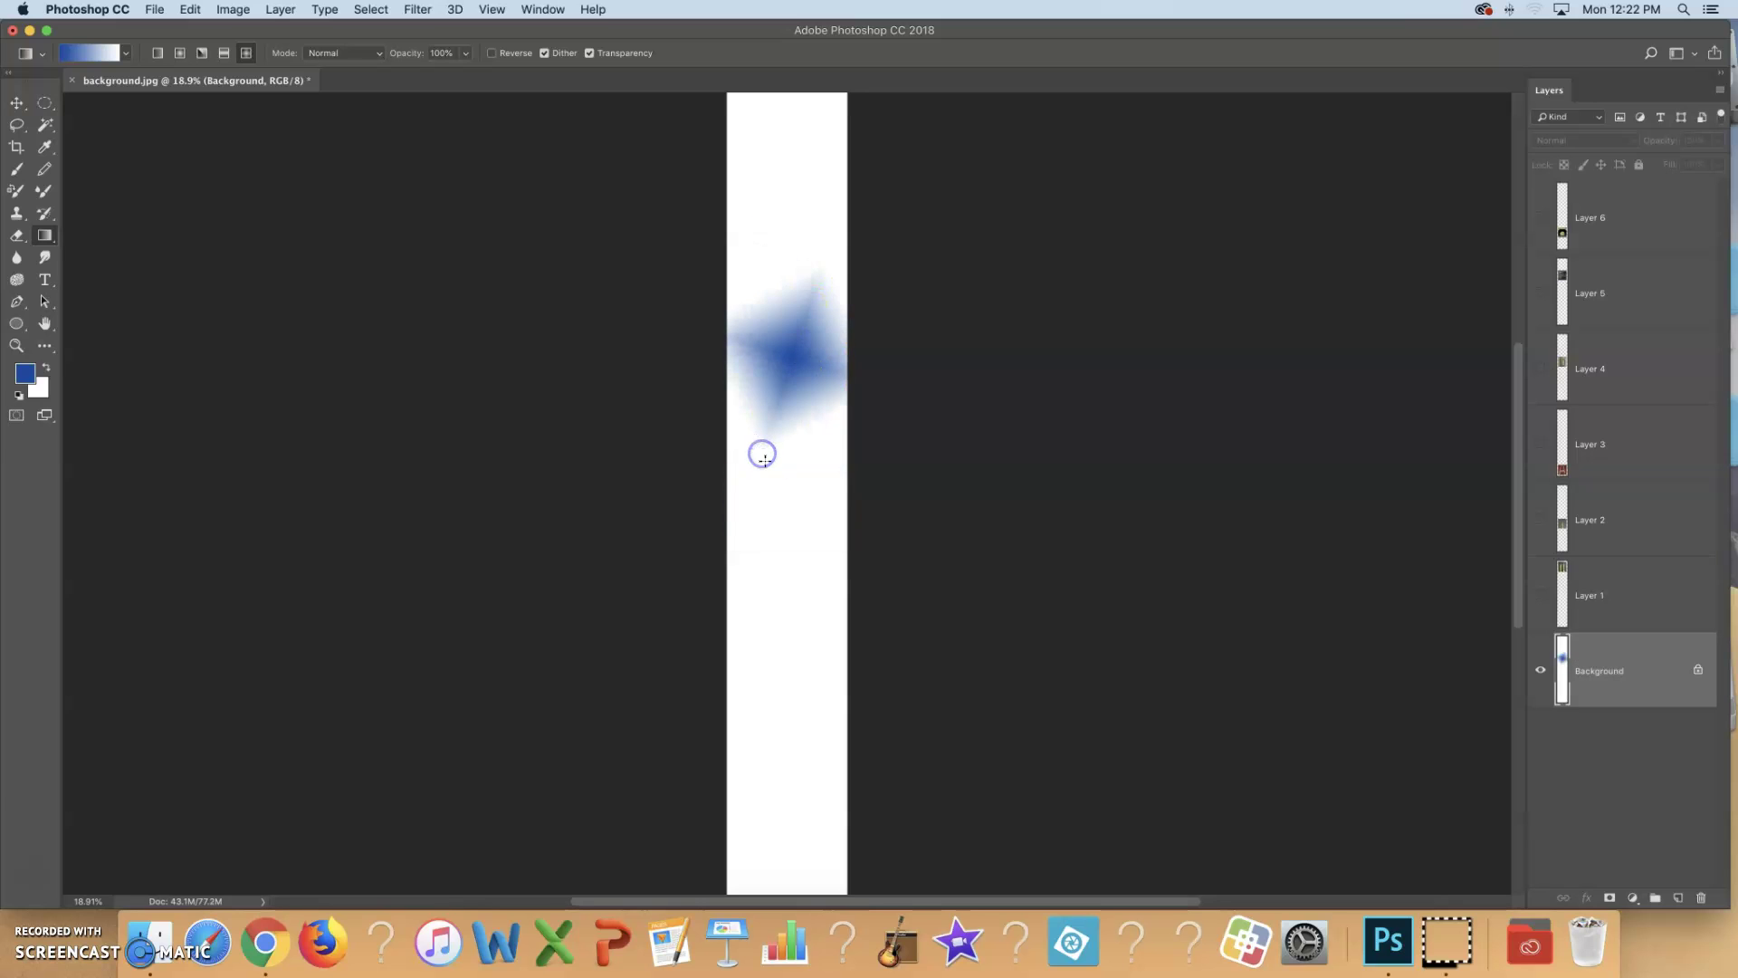
drag(808, 621, 808, 622)
drag(794, 219, 787, 156)
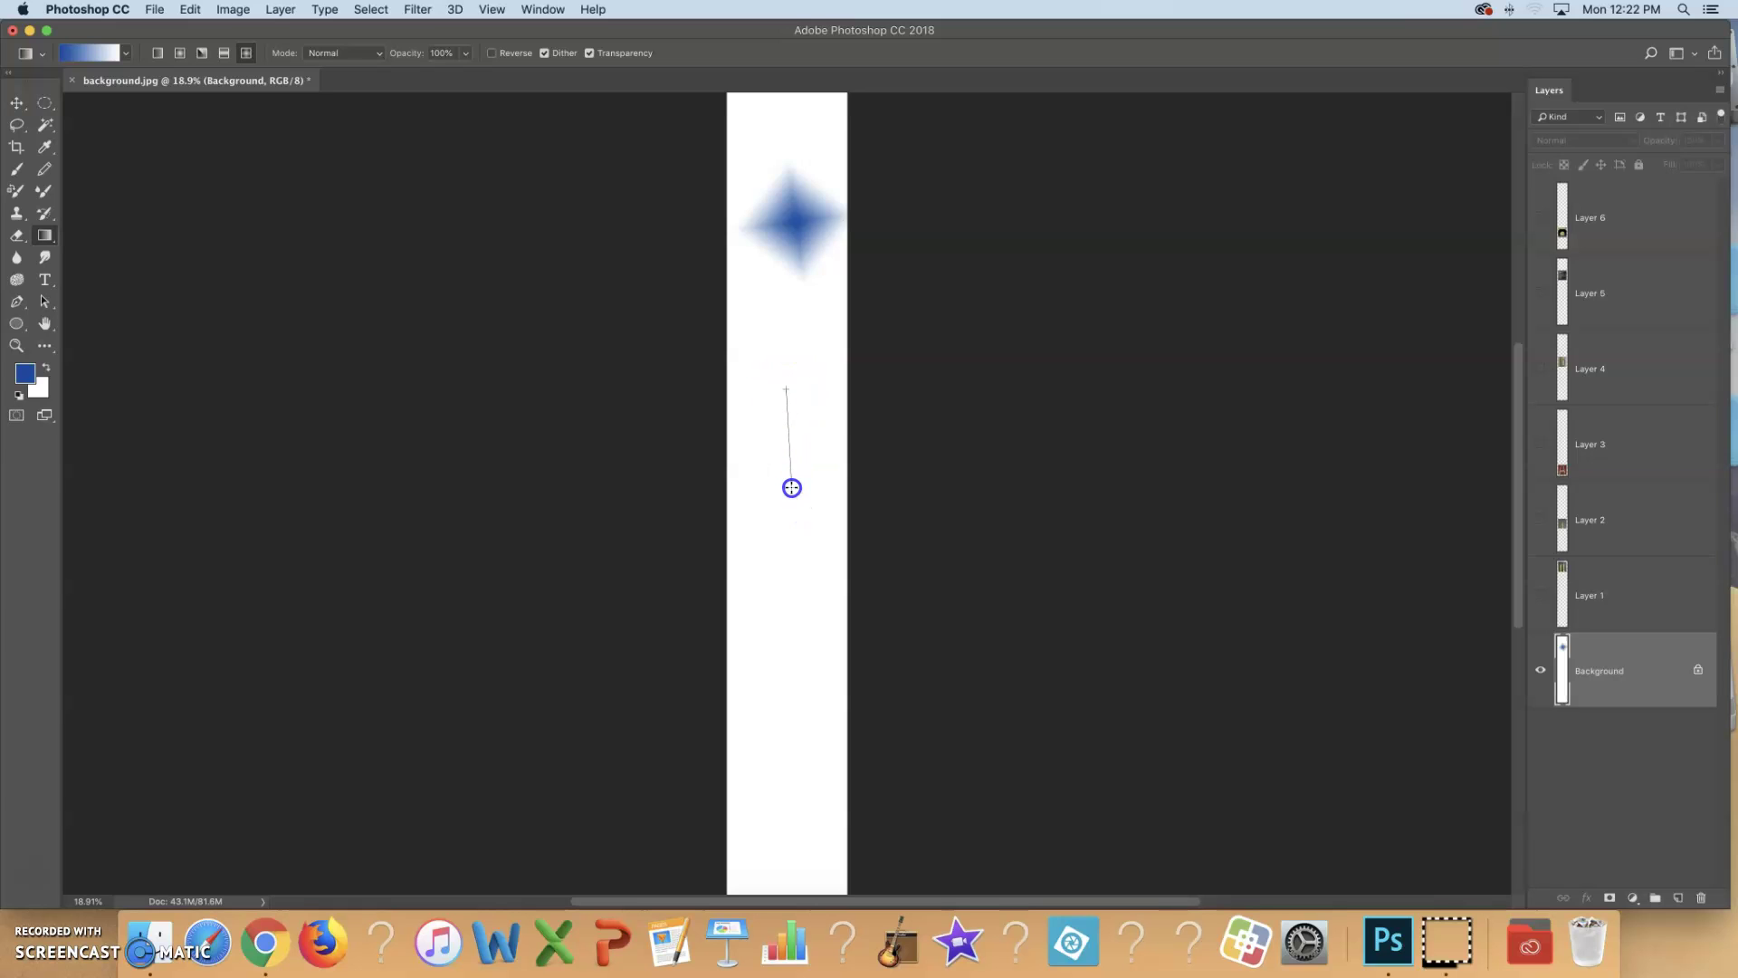
drag(792, 488, 792, 488)
drag(779, 401, 776, 628)
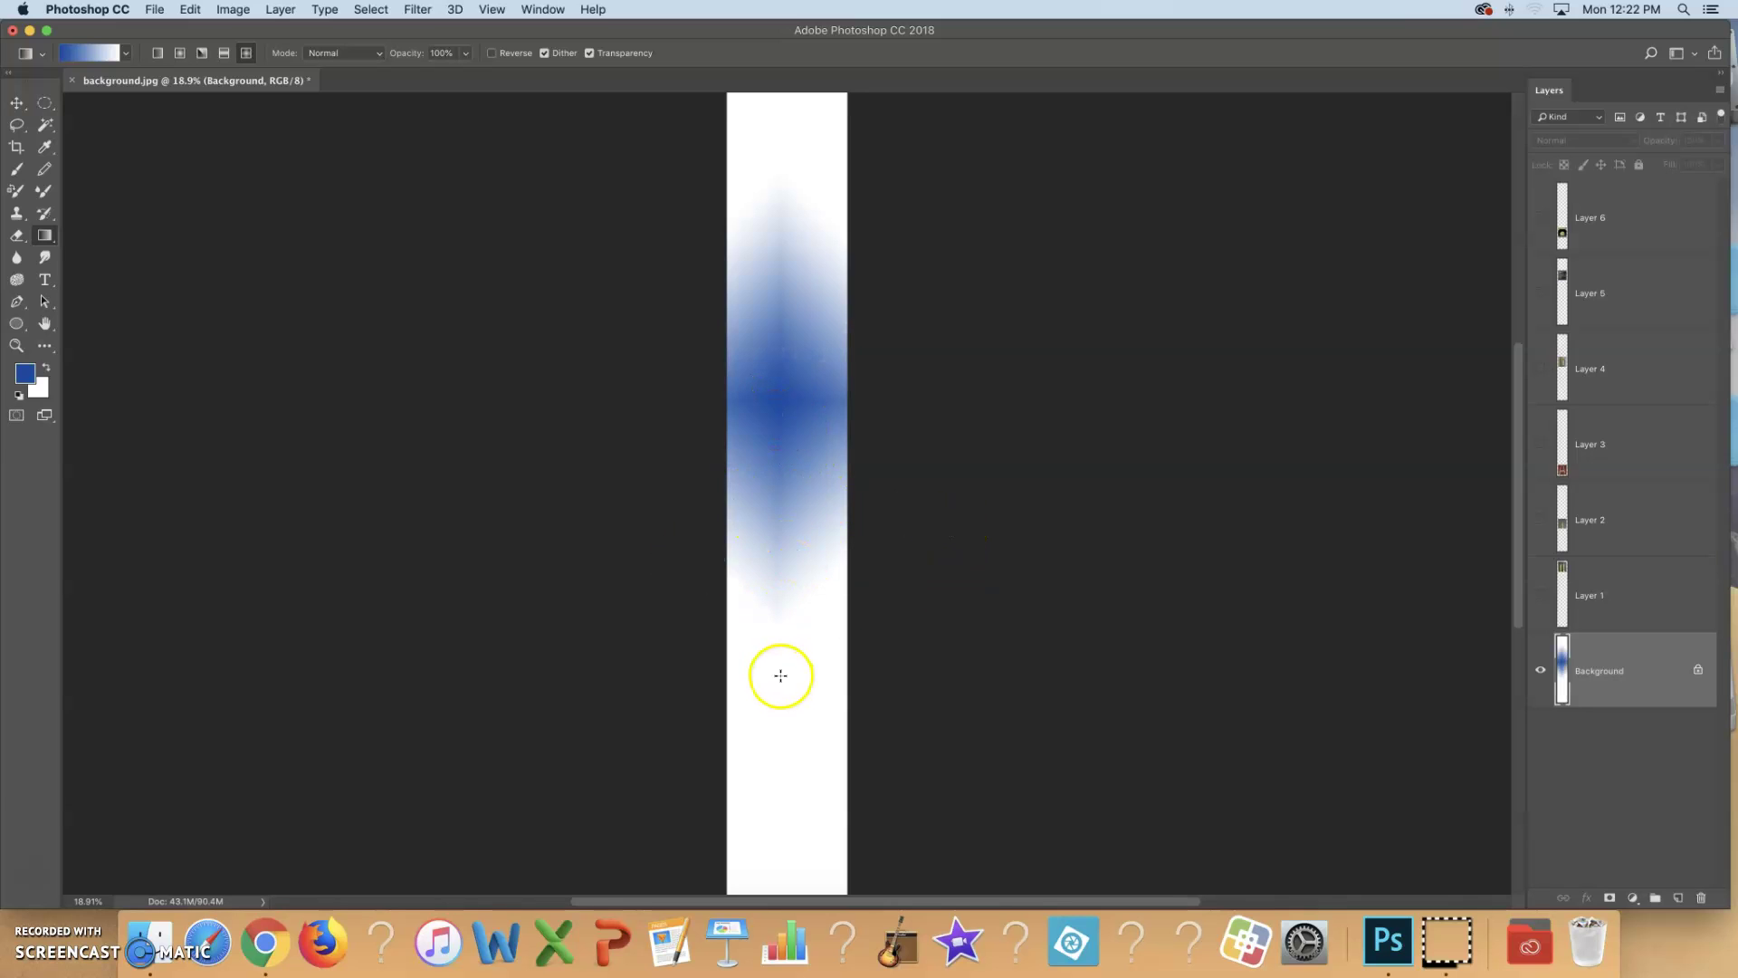
Choose the transparent rainbow gradient preset and draw tilted diamonds of different sizes along the whole strip.
click(129, 56)
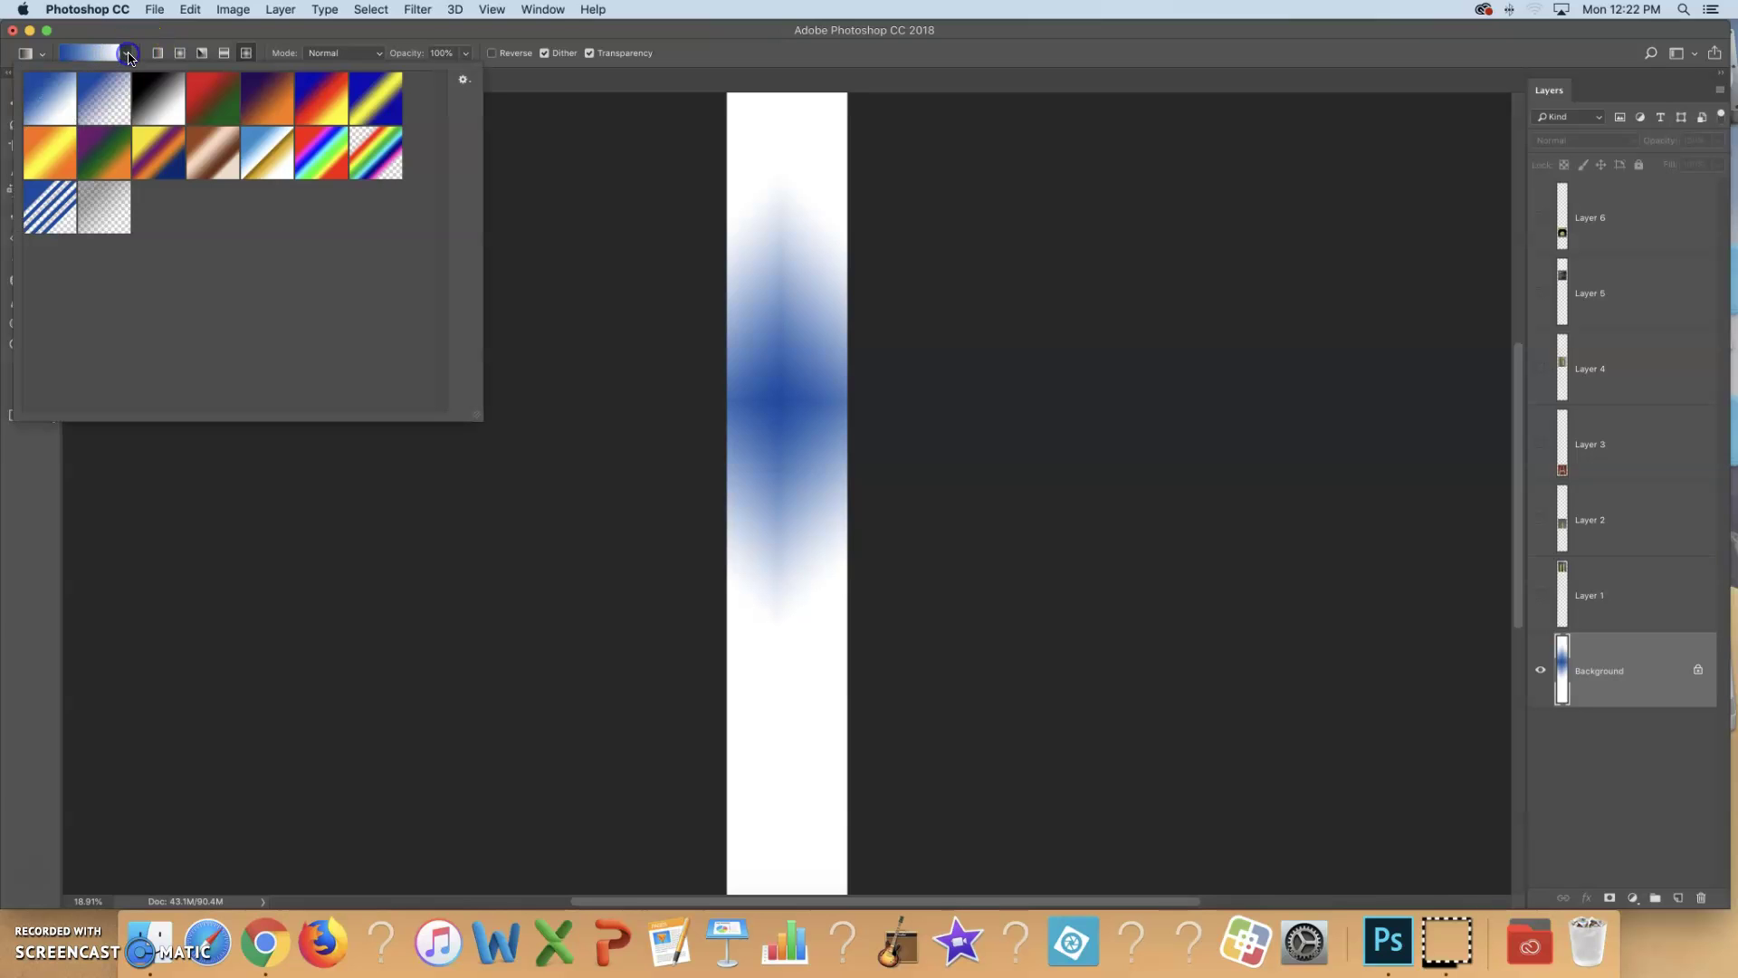
click(379, 153)
double_click(389, 156)
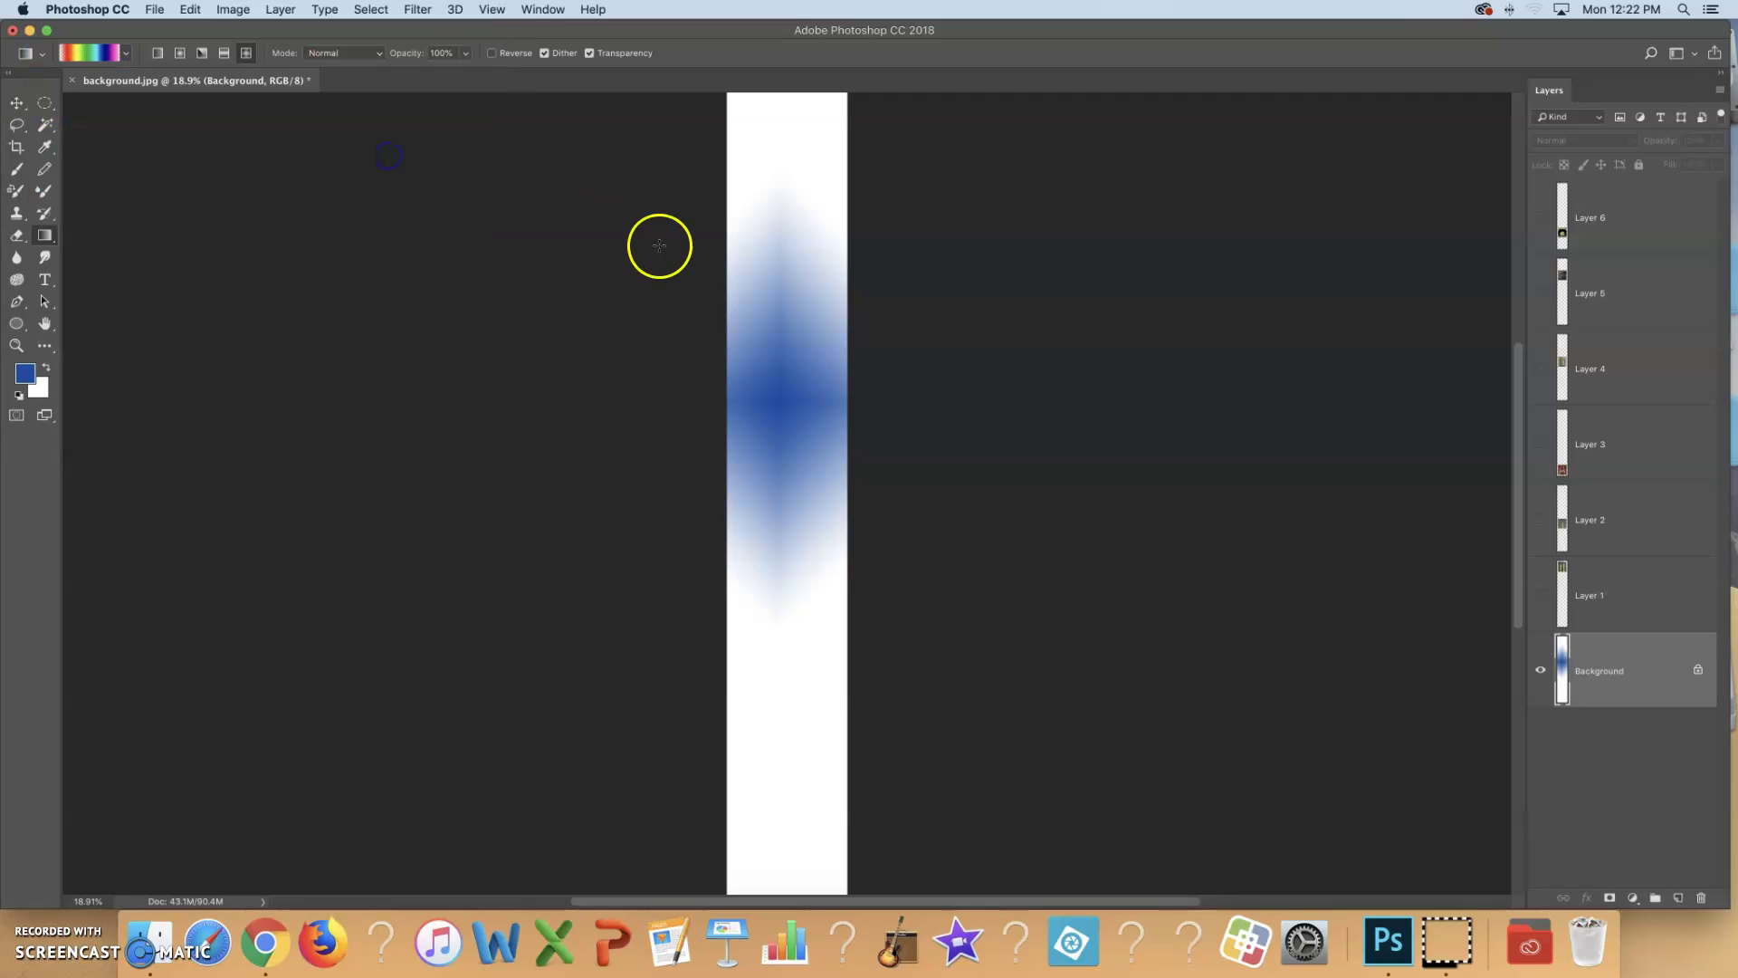
drag(798, 334, 798, 333)
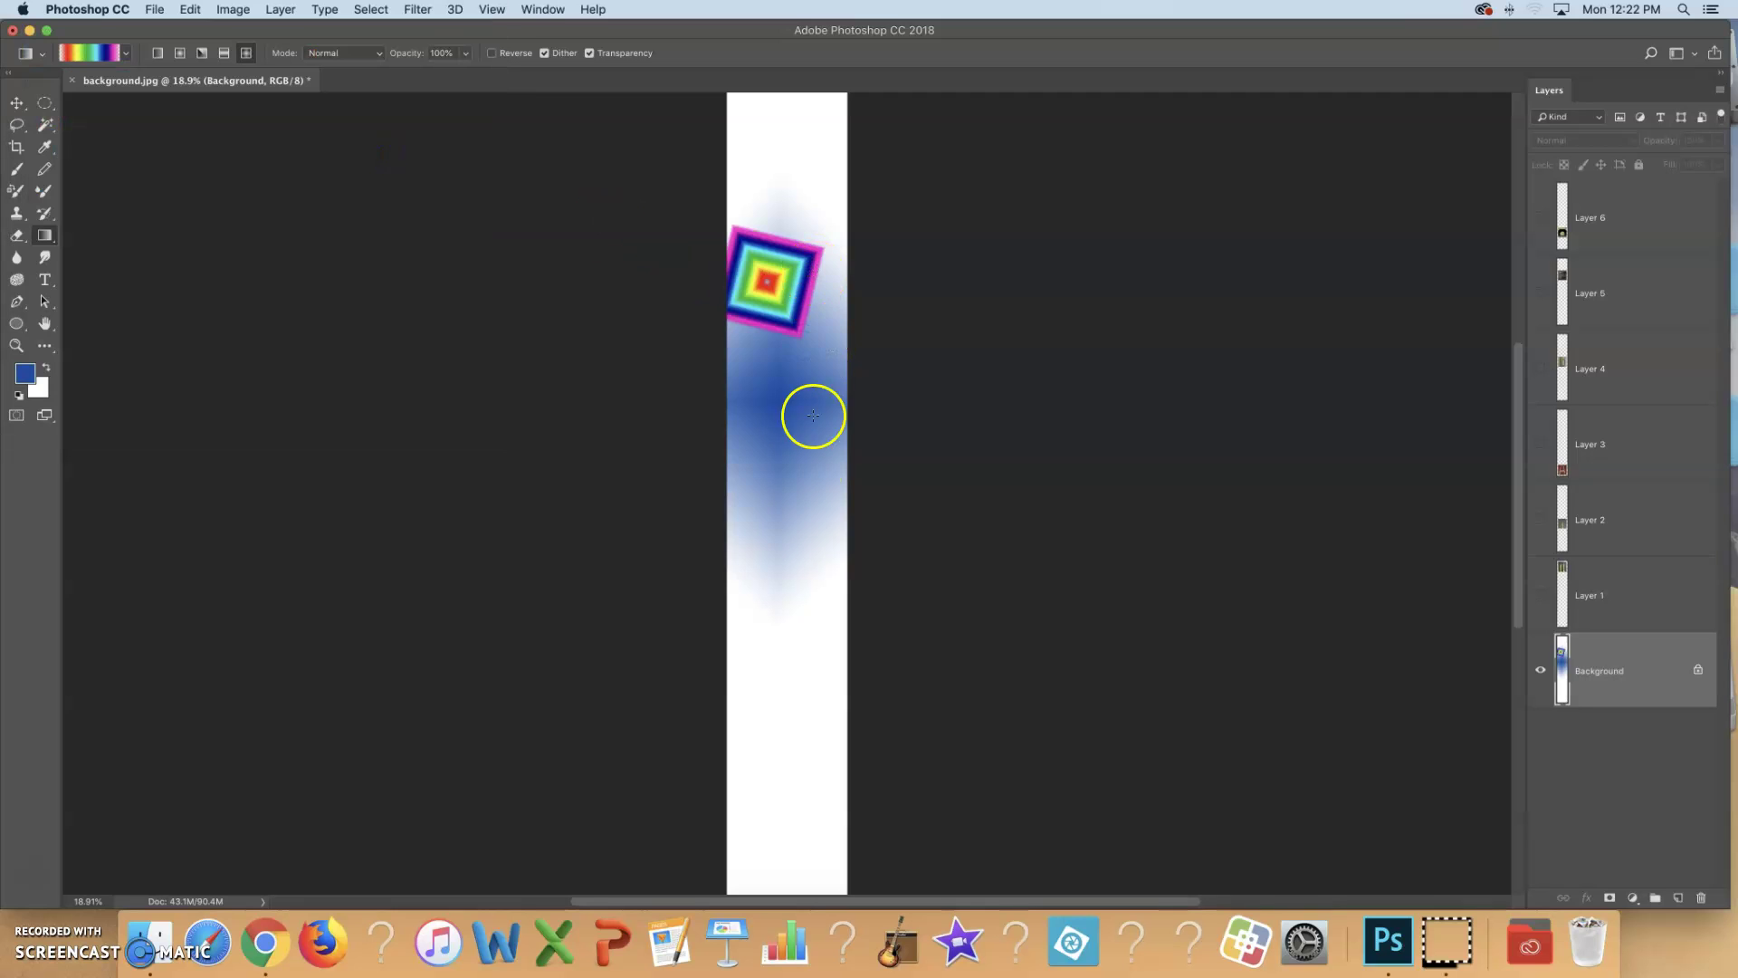
drag(758, 652, 757, 652)
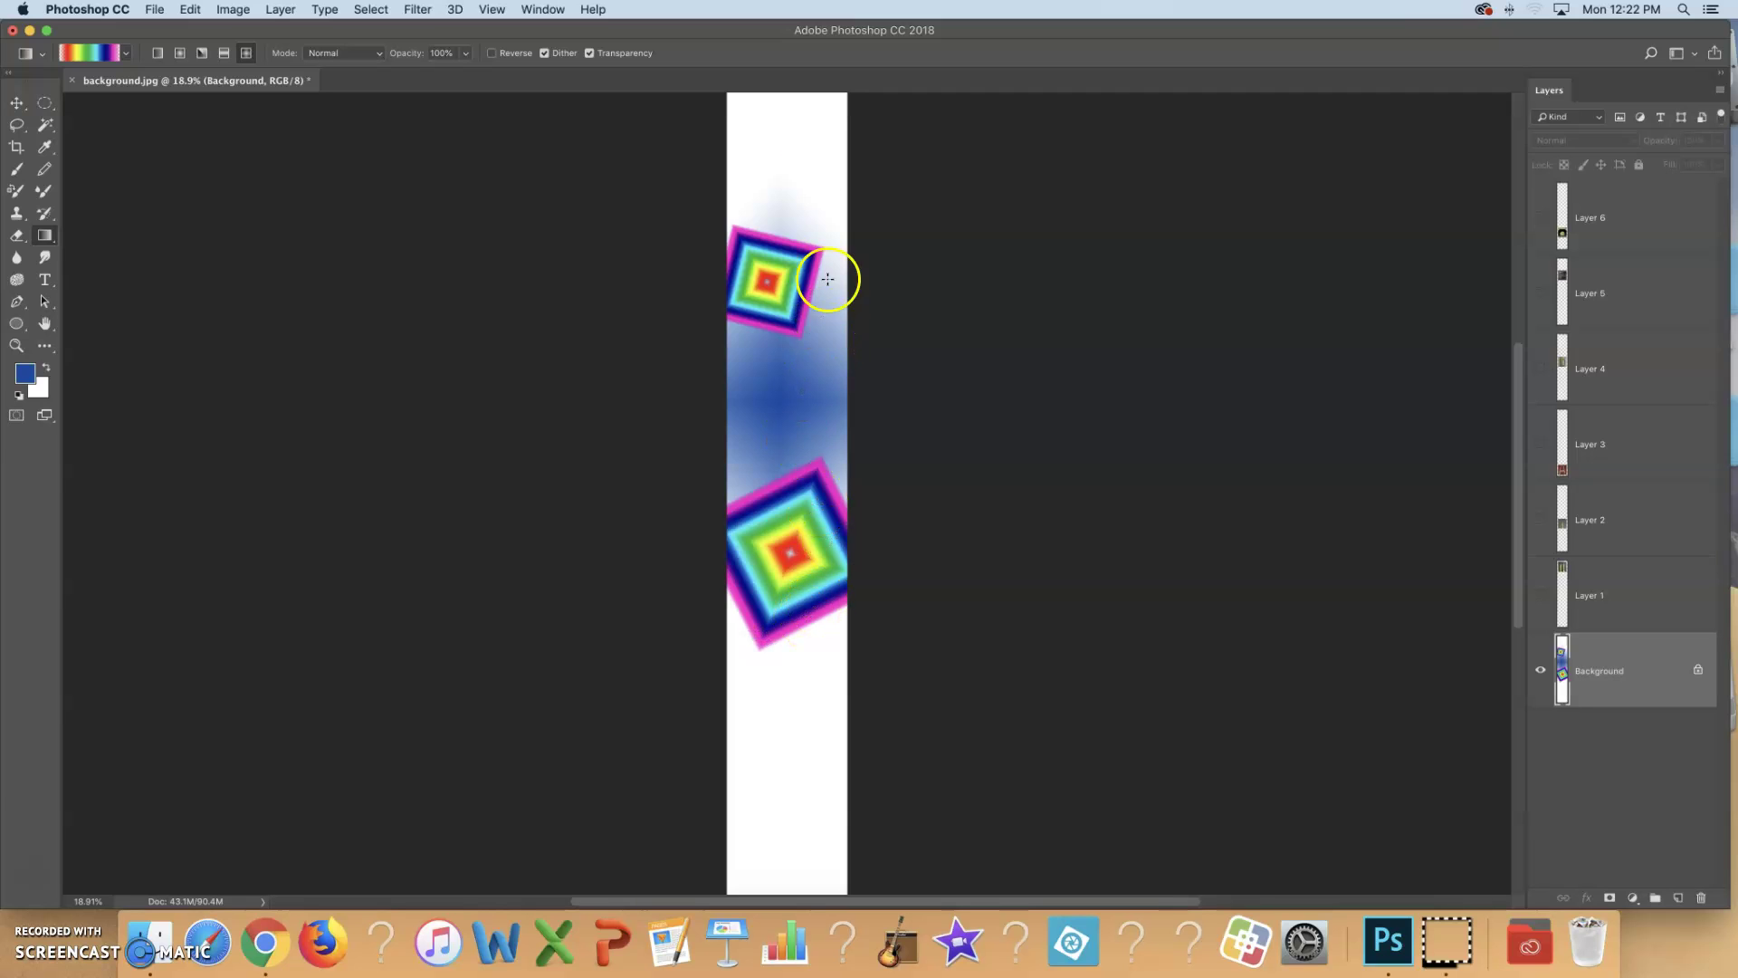
drag(857, 182, 857, 182)
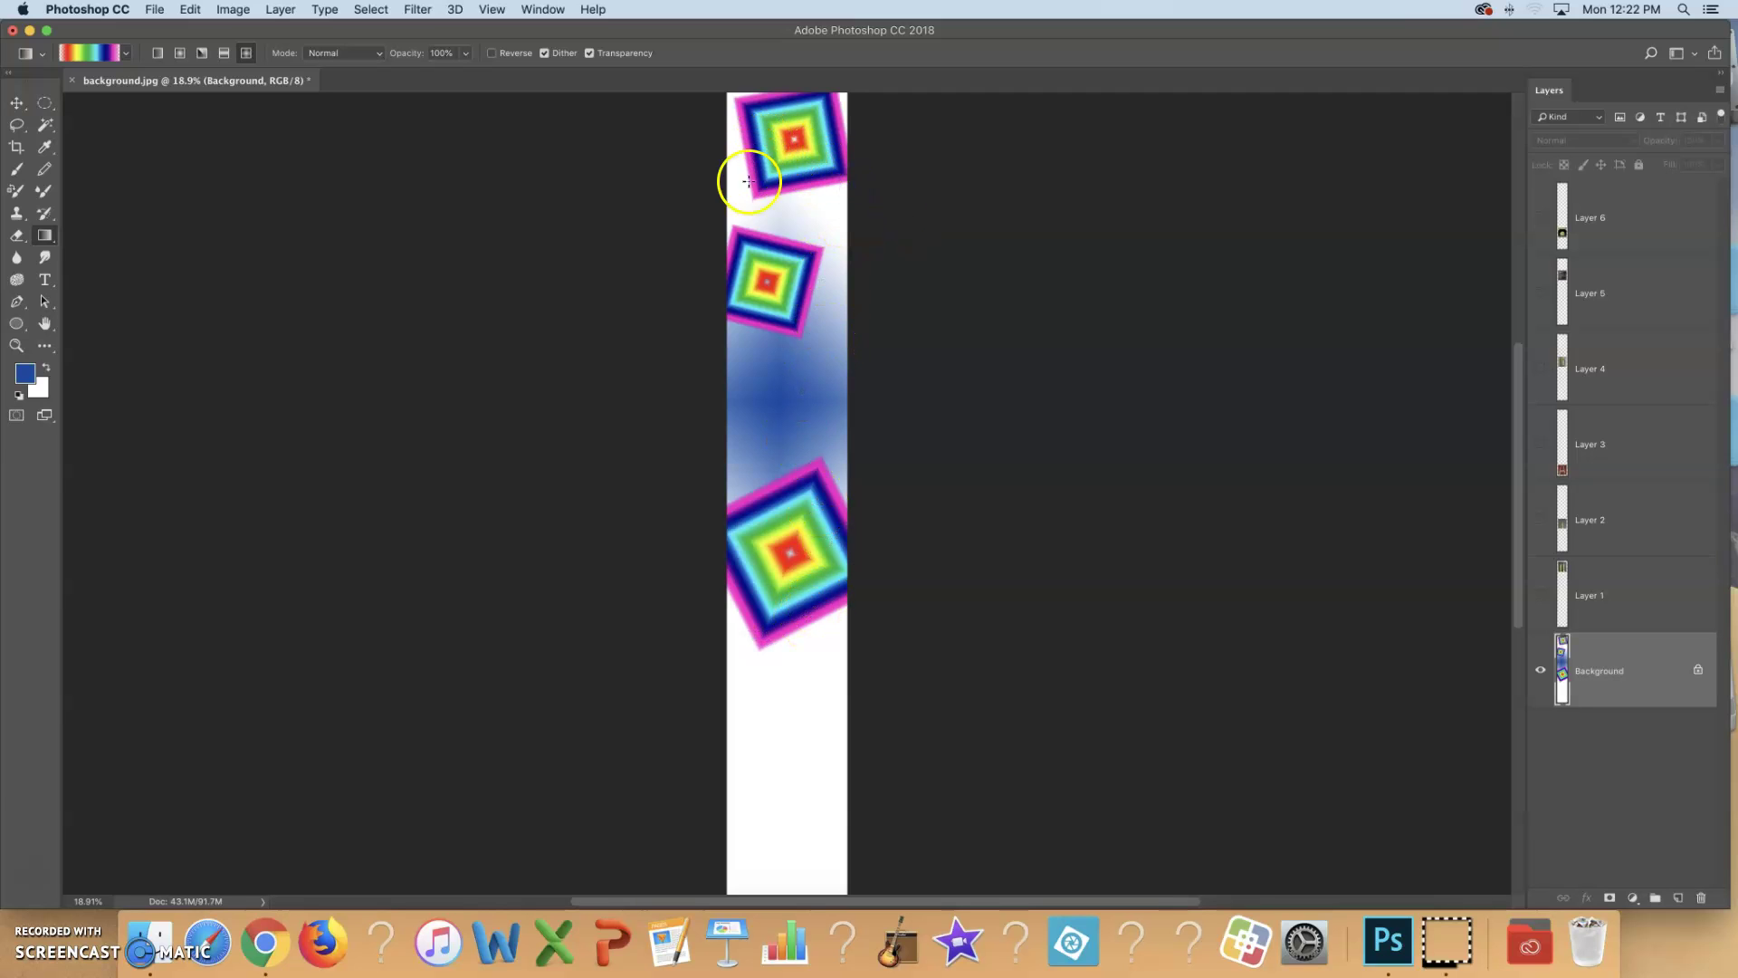
drag(807, 246, 835, 281)
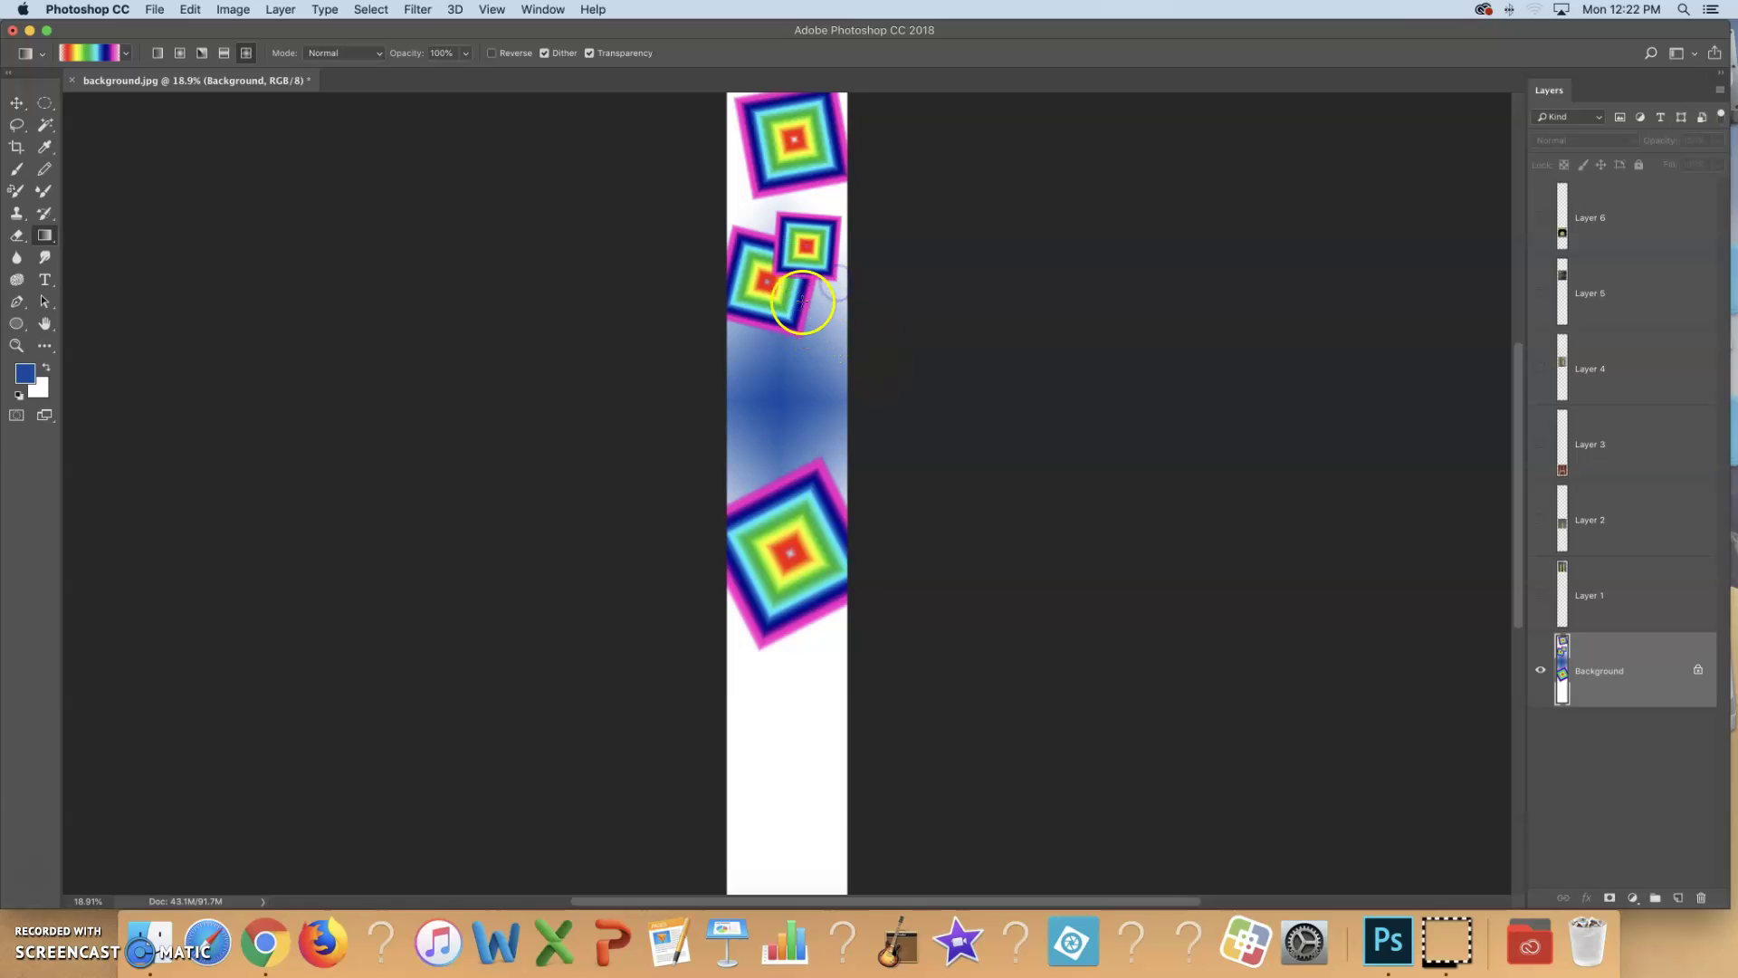
drag(768, 435, 768, 435)
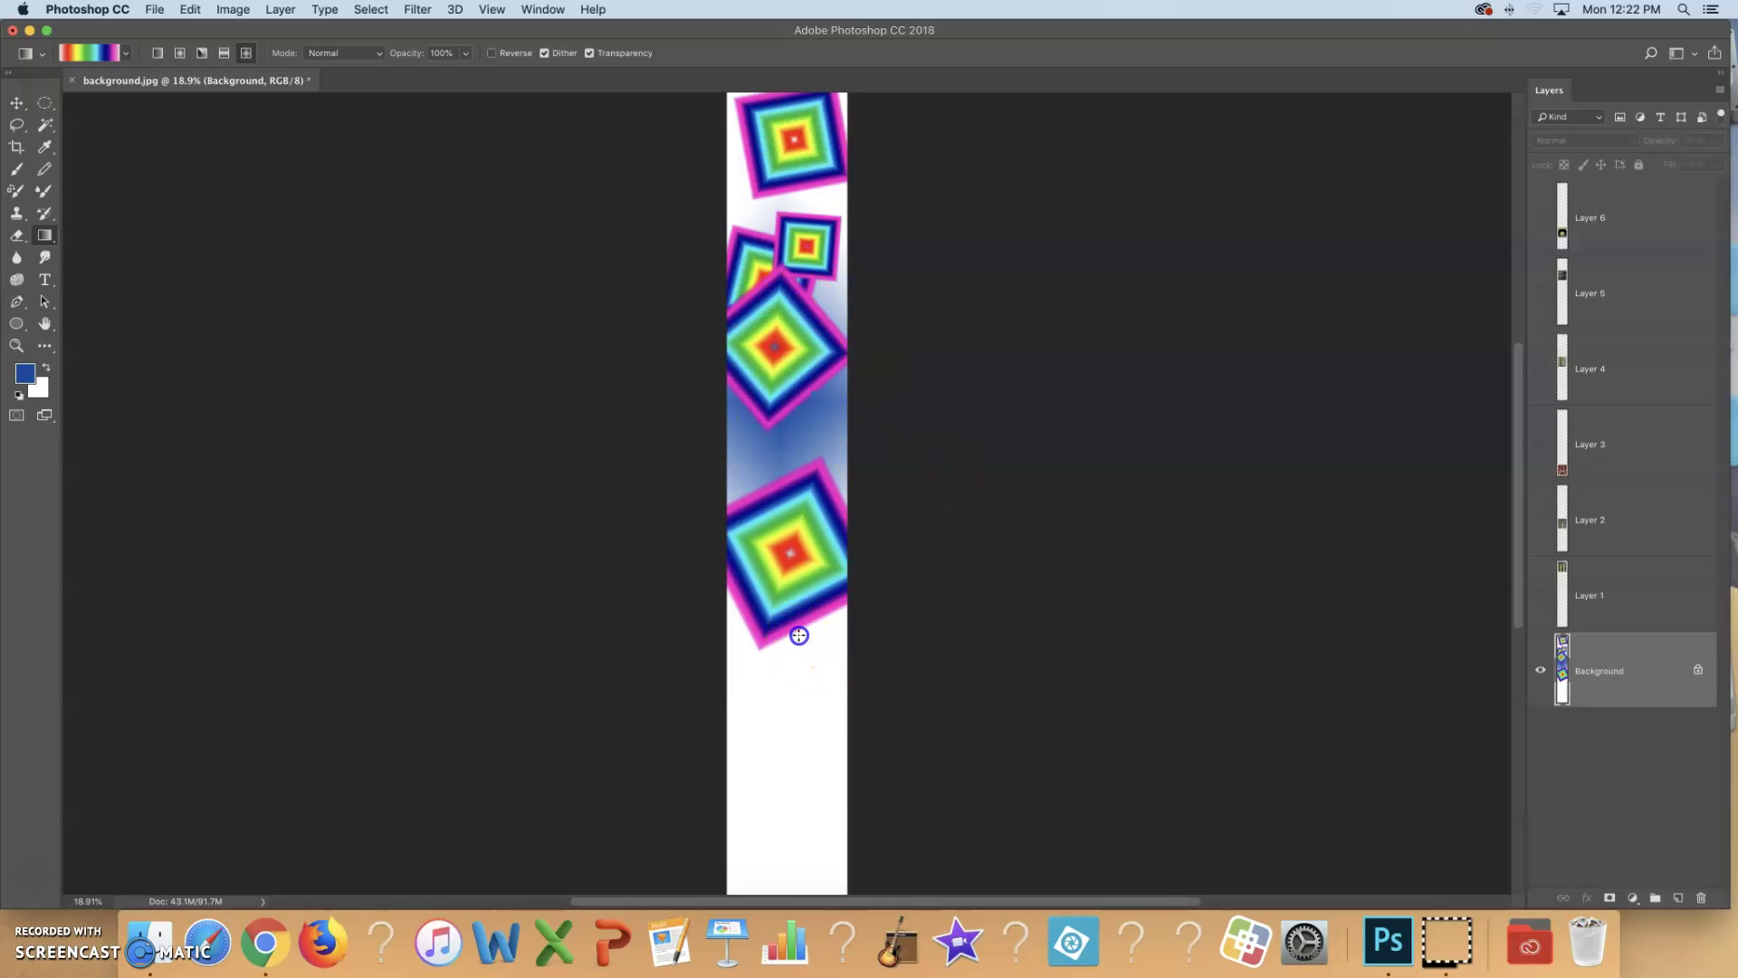
drag(798, 635, 915, 660)
drag(802, 477, 840, 410)
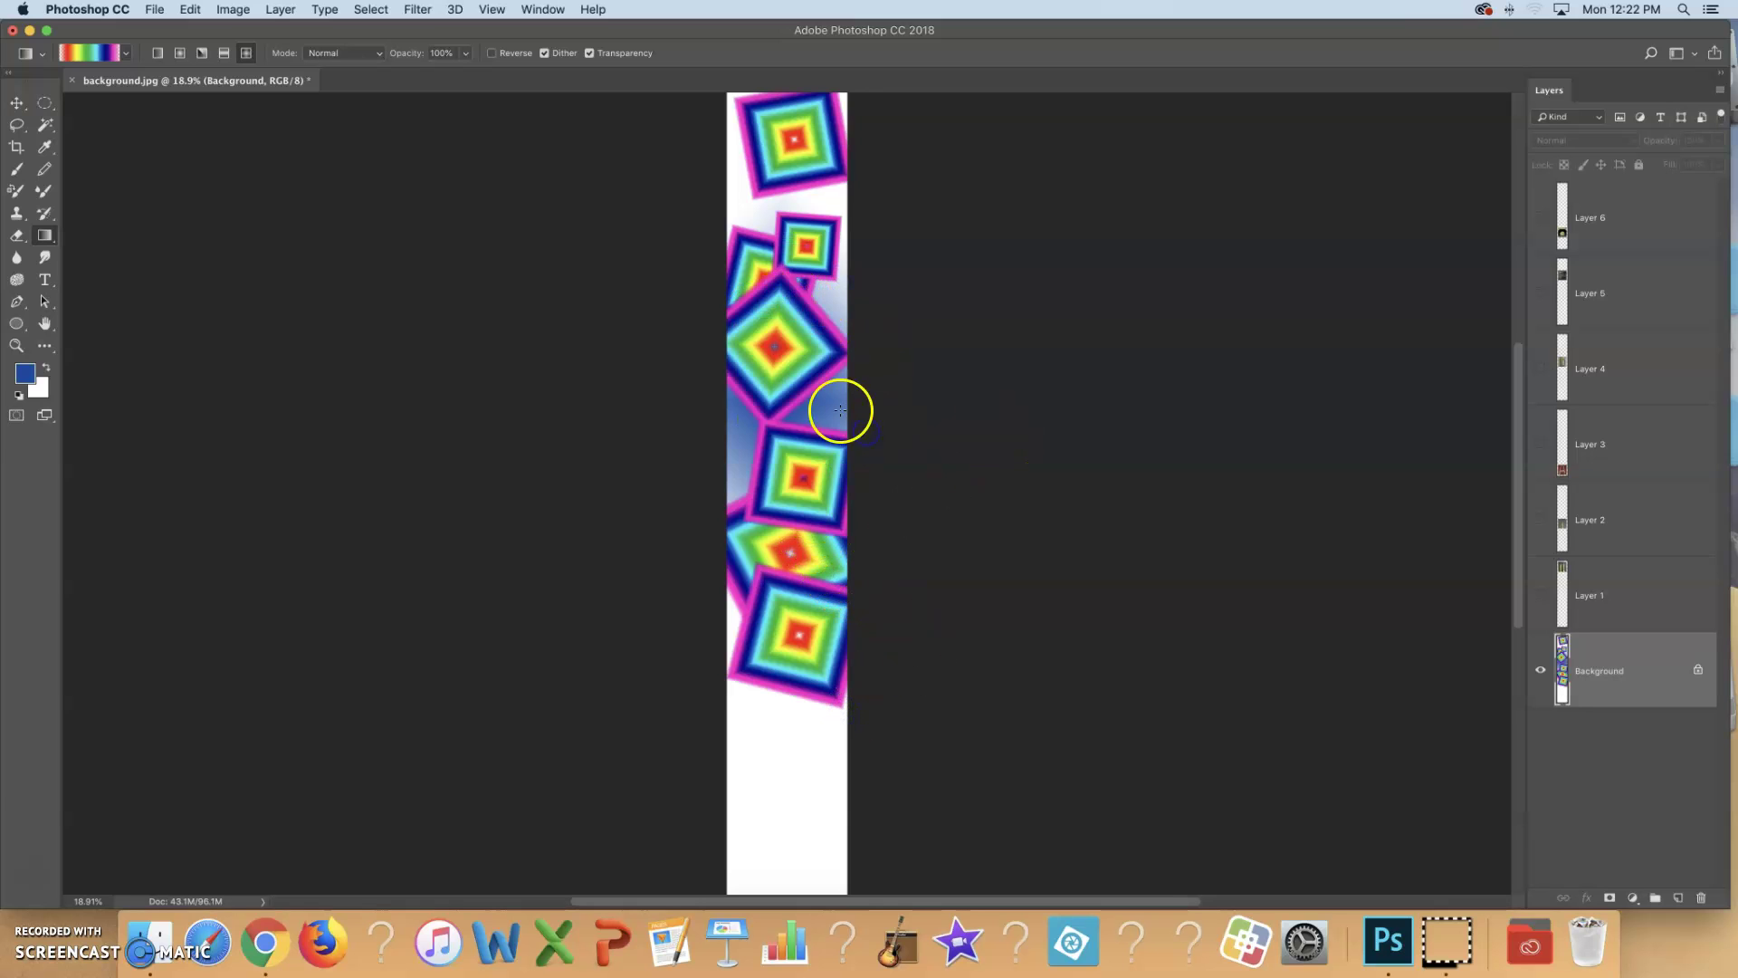
drag(749, 201, 779, 219)
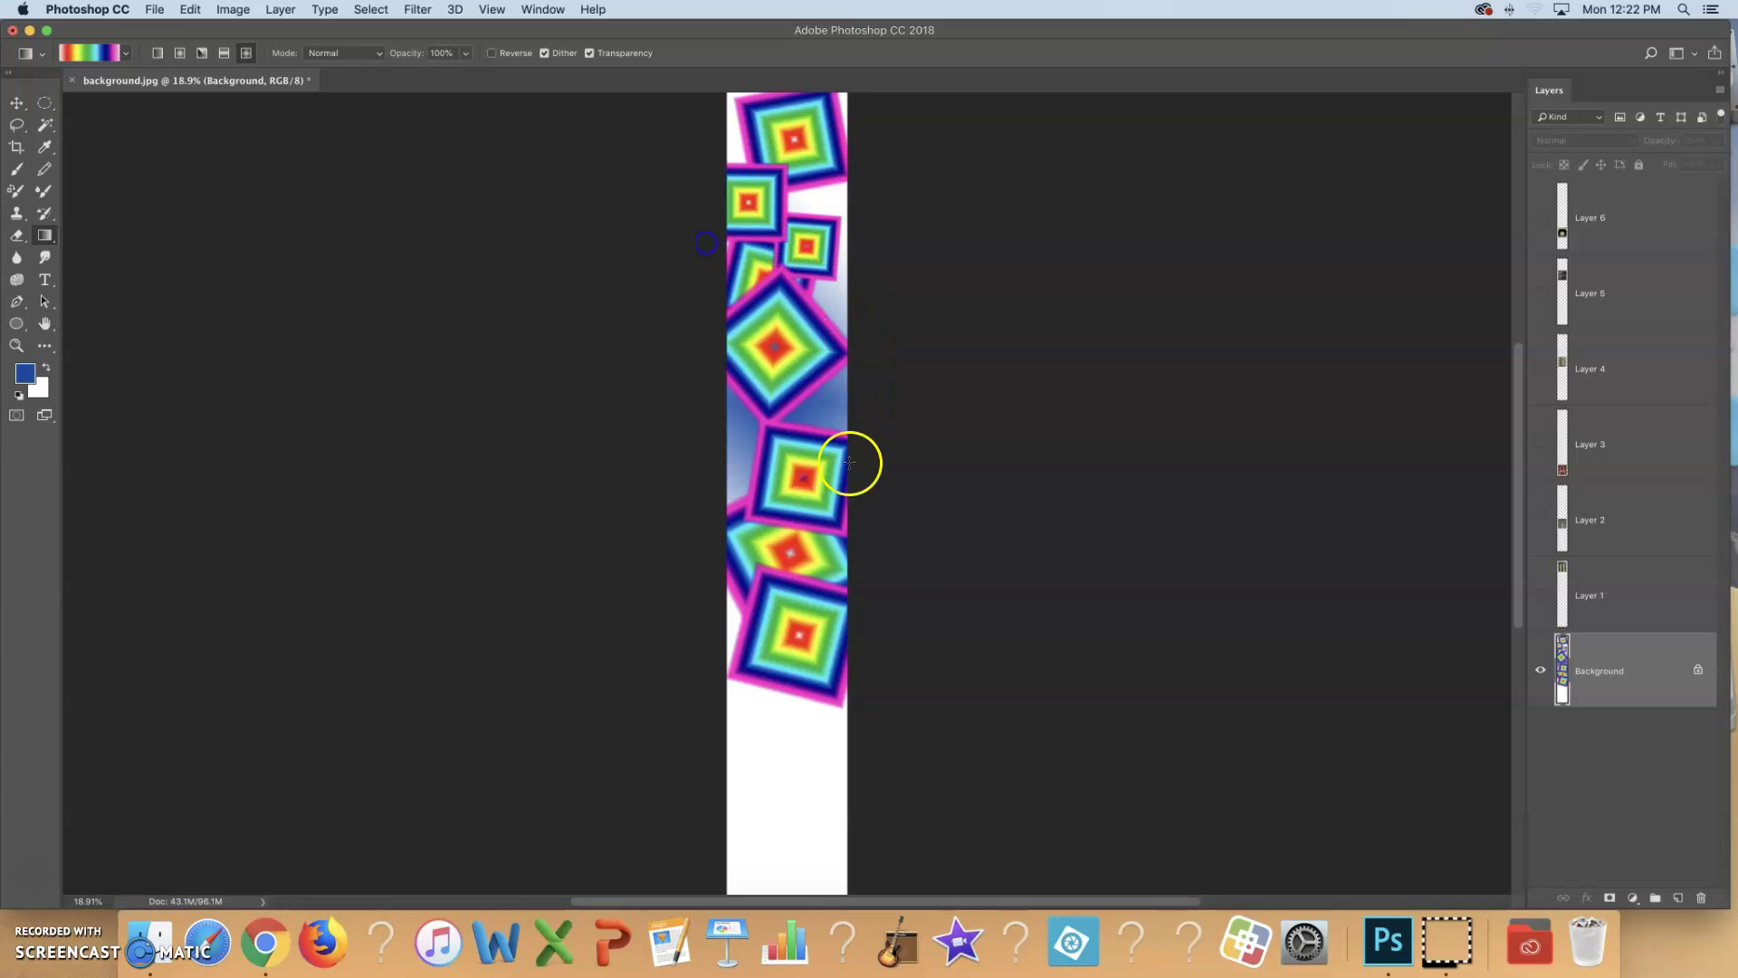
drag(874, 806, 874, 805)
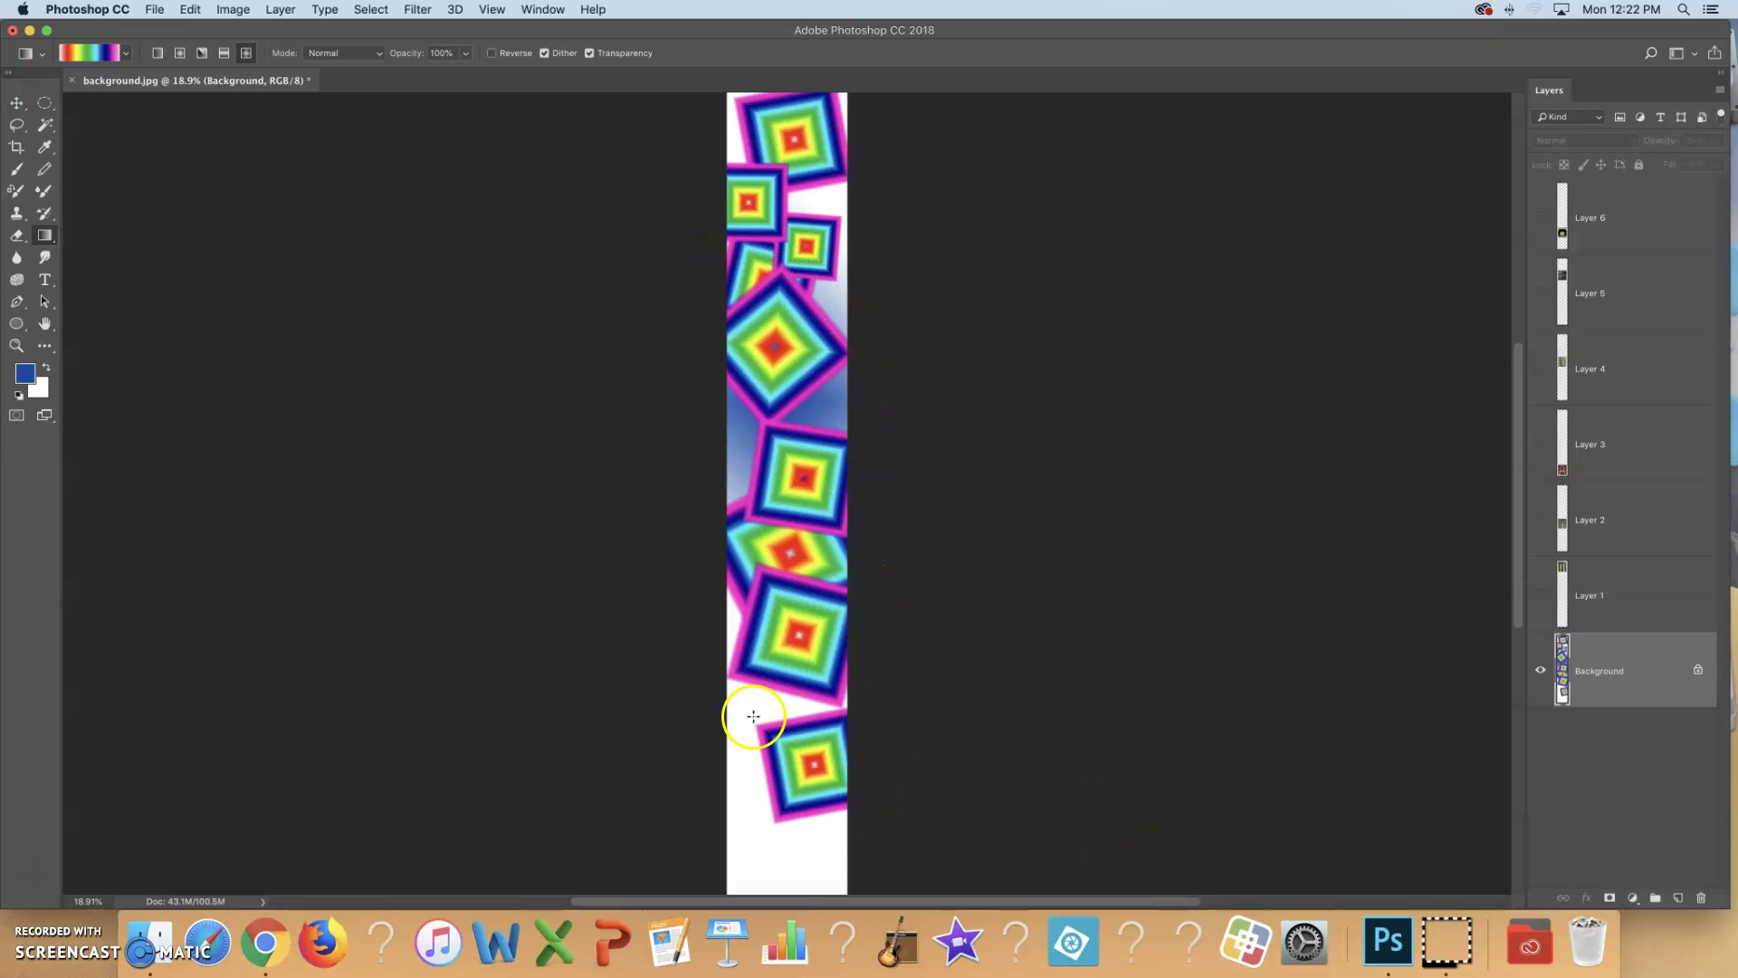
drag(753, 717, 720, 760)
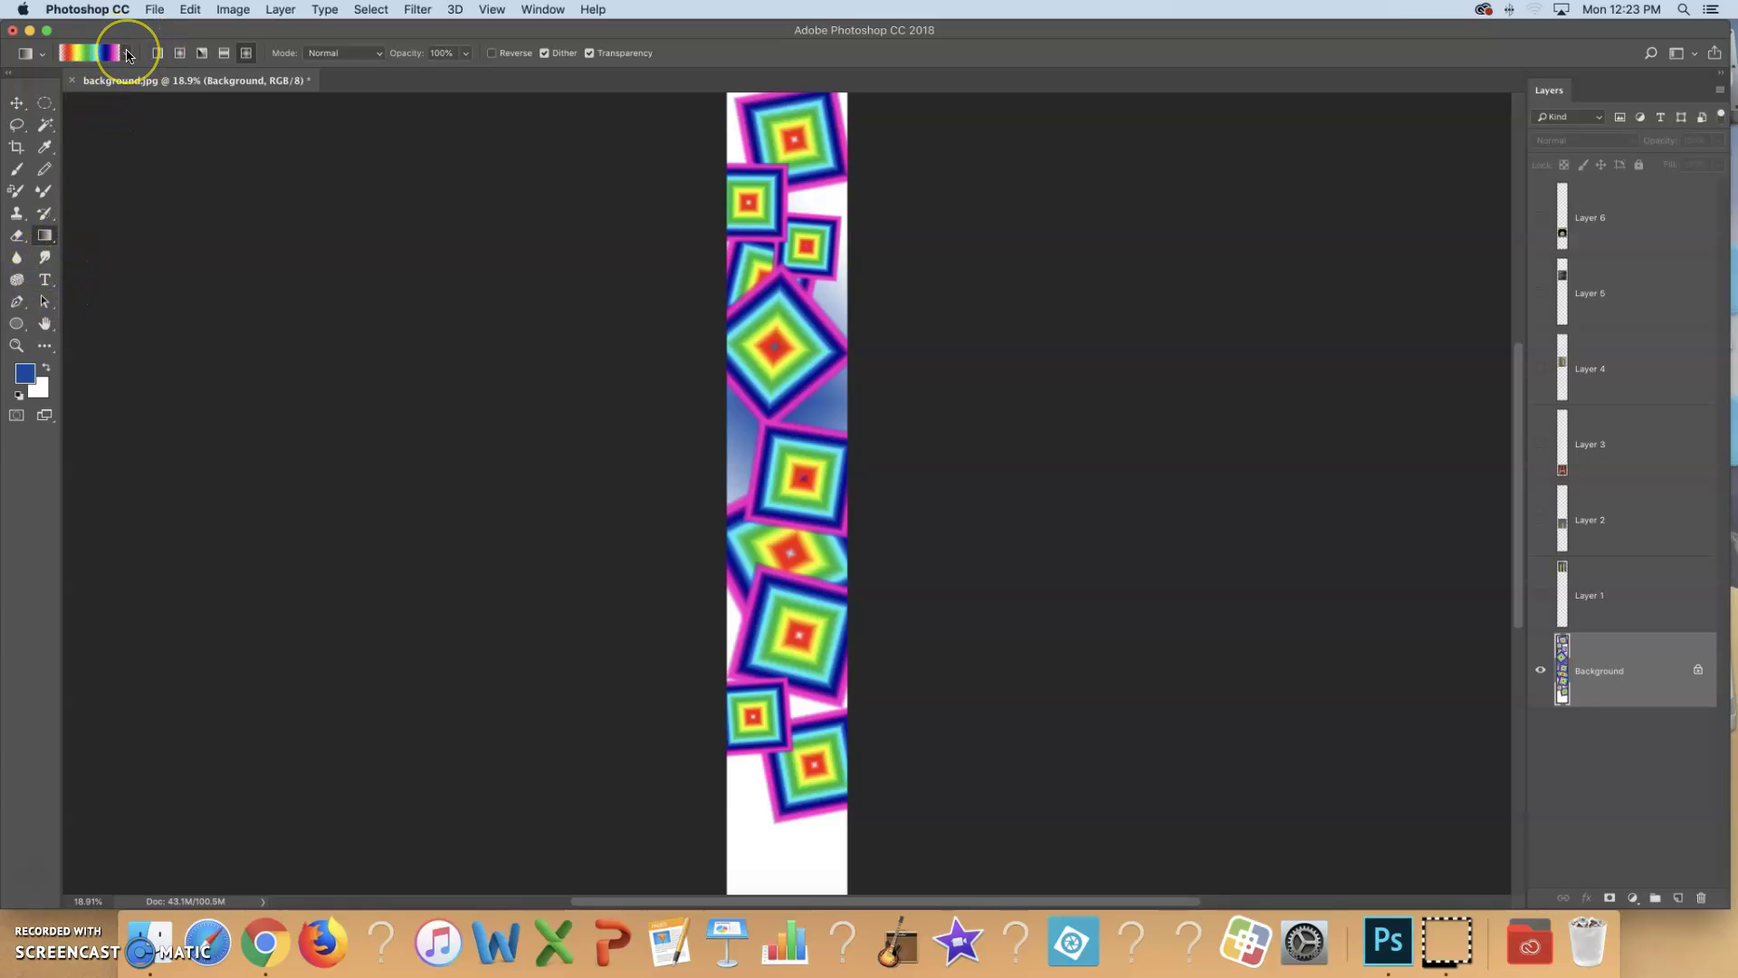
Use the Paint Bucket to fill areas between the rainbow diamonds with the blue foreground color.
drag(45, 235, 116, 251)
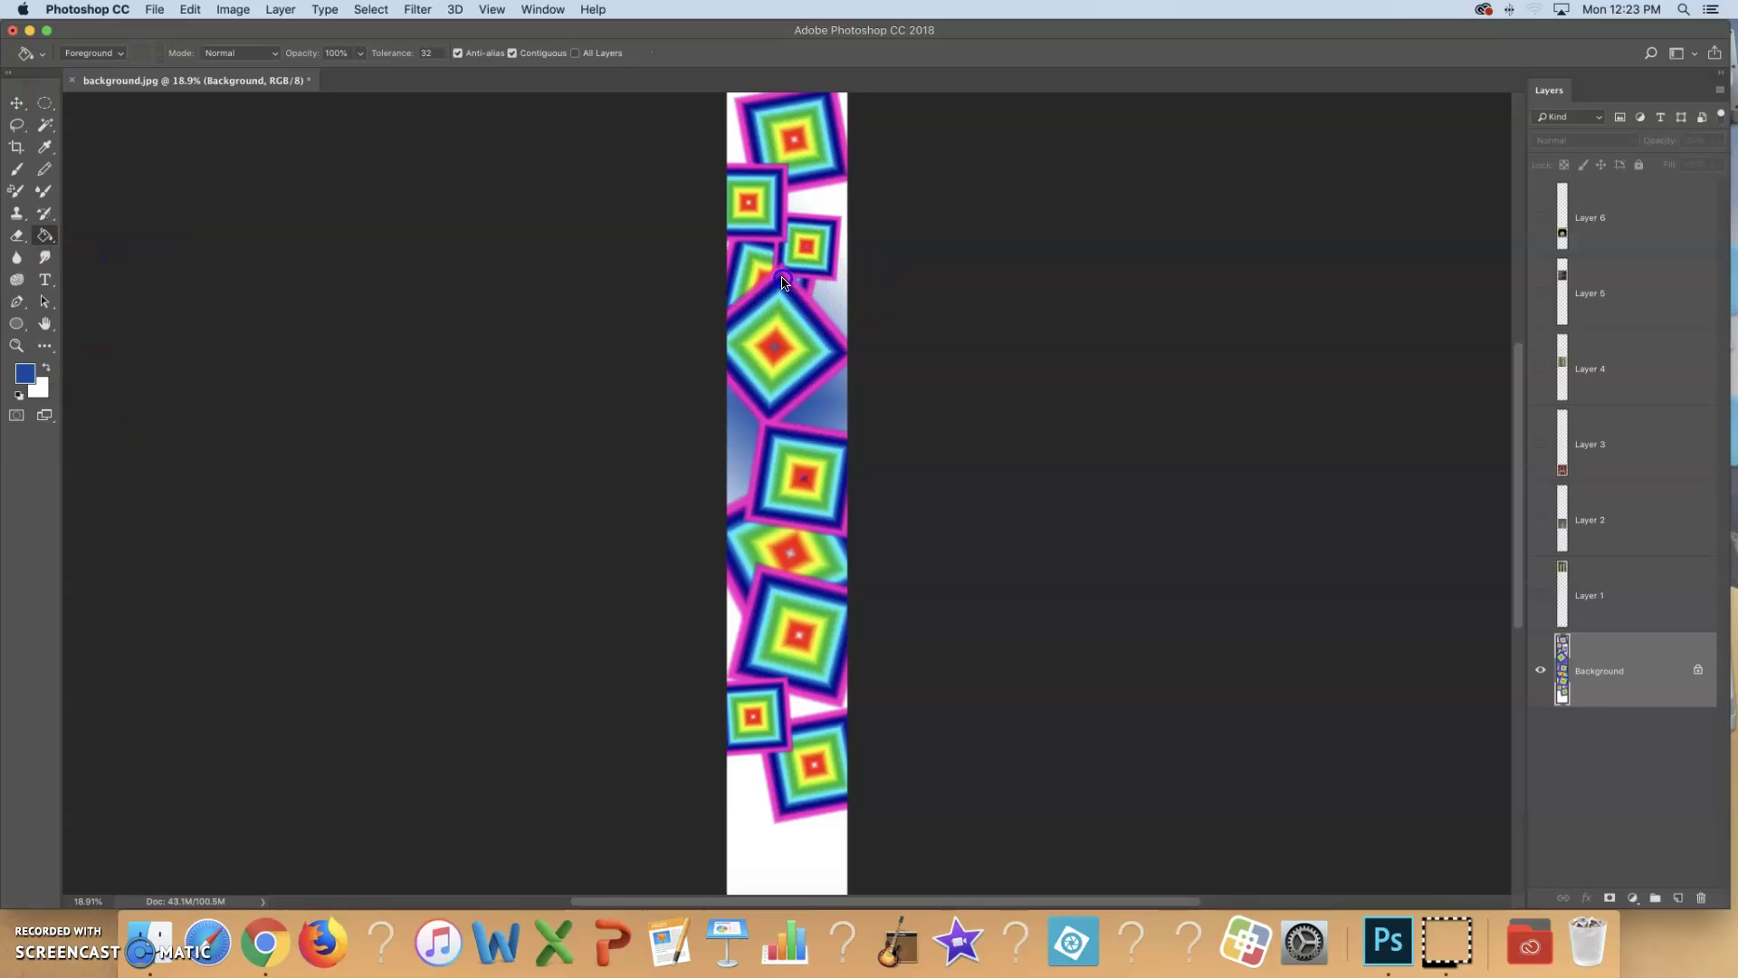
click(825, 291)
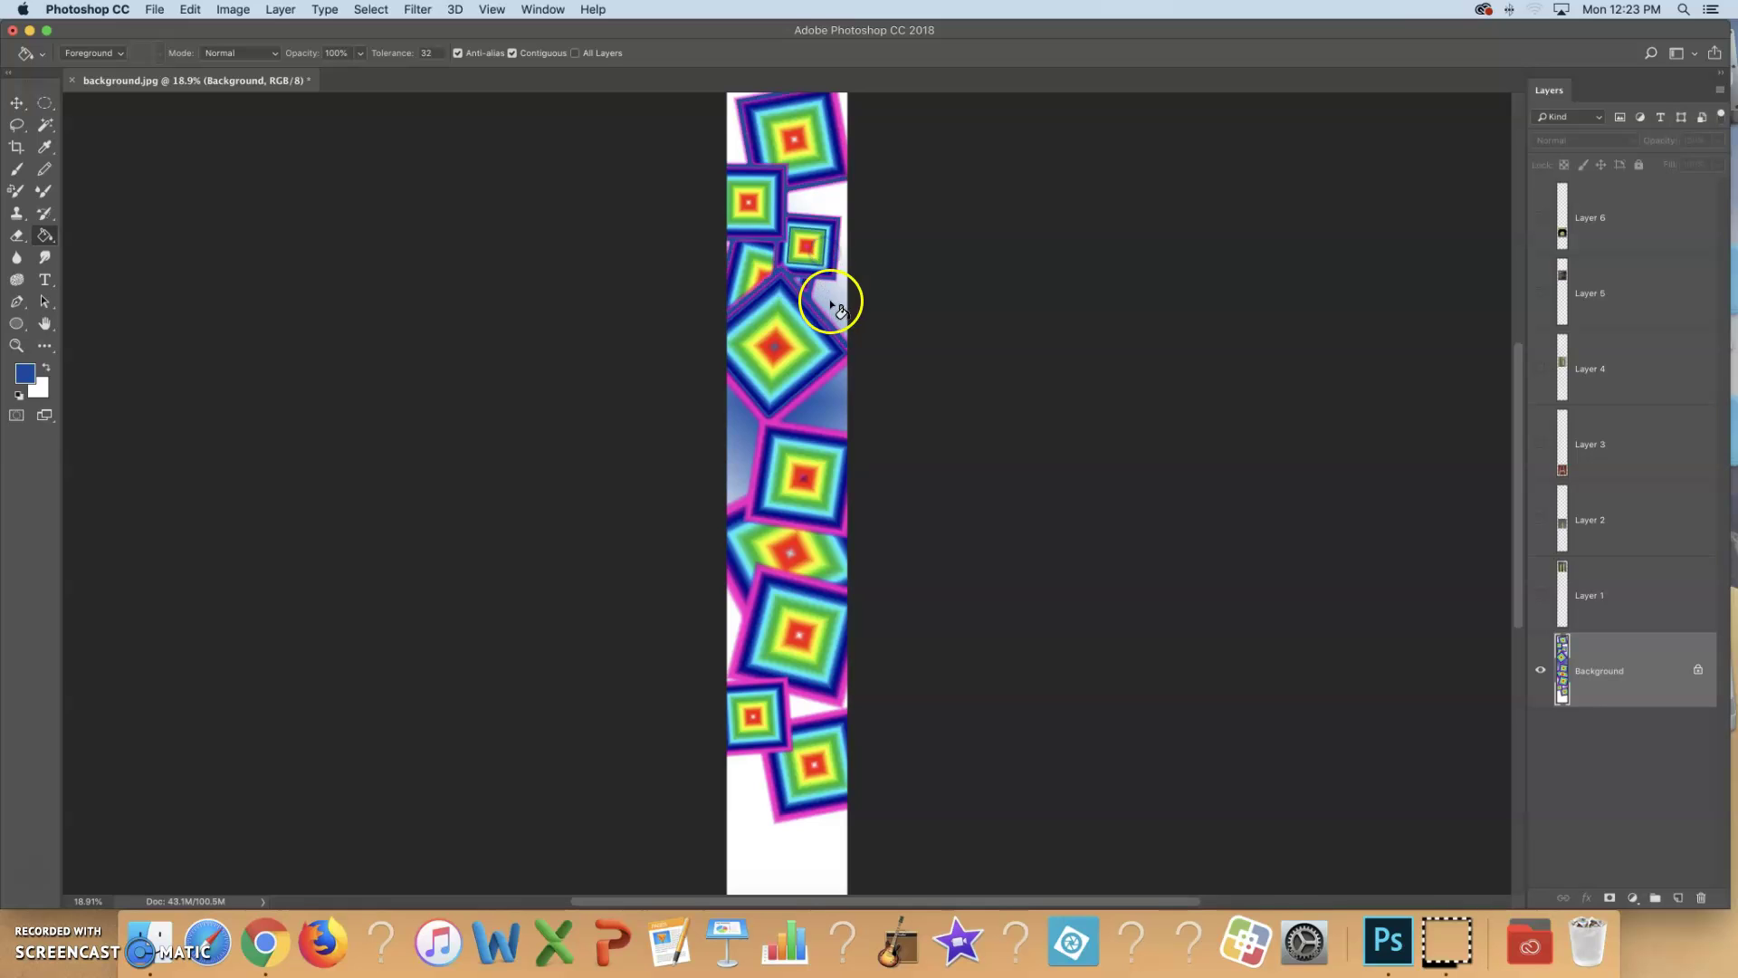
click(751, 426)
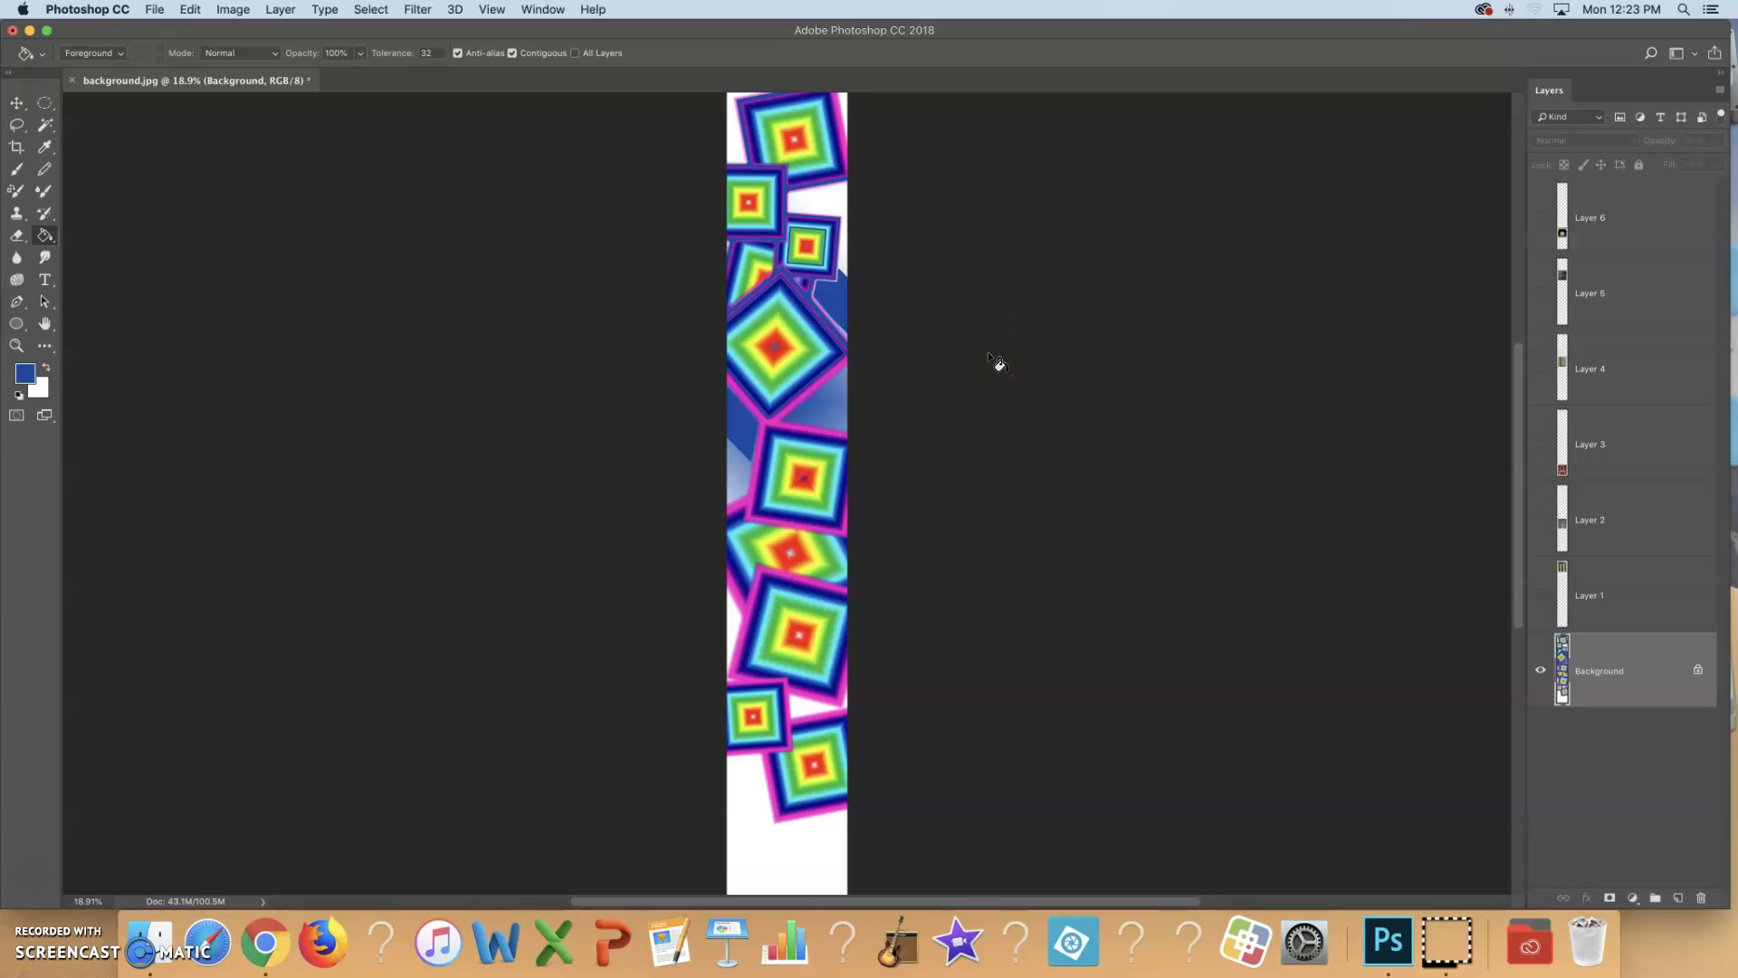
click(1020, 295)
click(825, 241)
Turn the Background layer white with a Hue/Saturation adjustment, setting Lightness to +100.
click(237, 10)
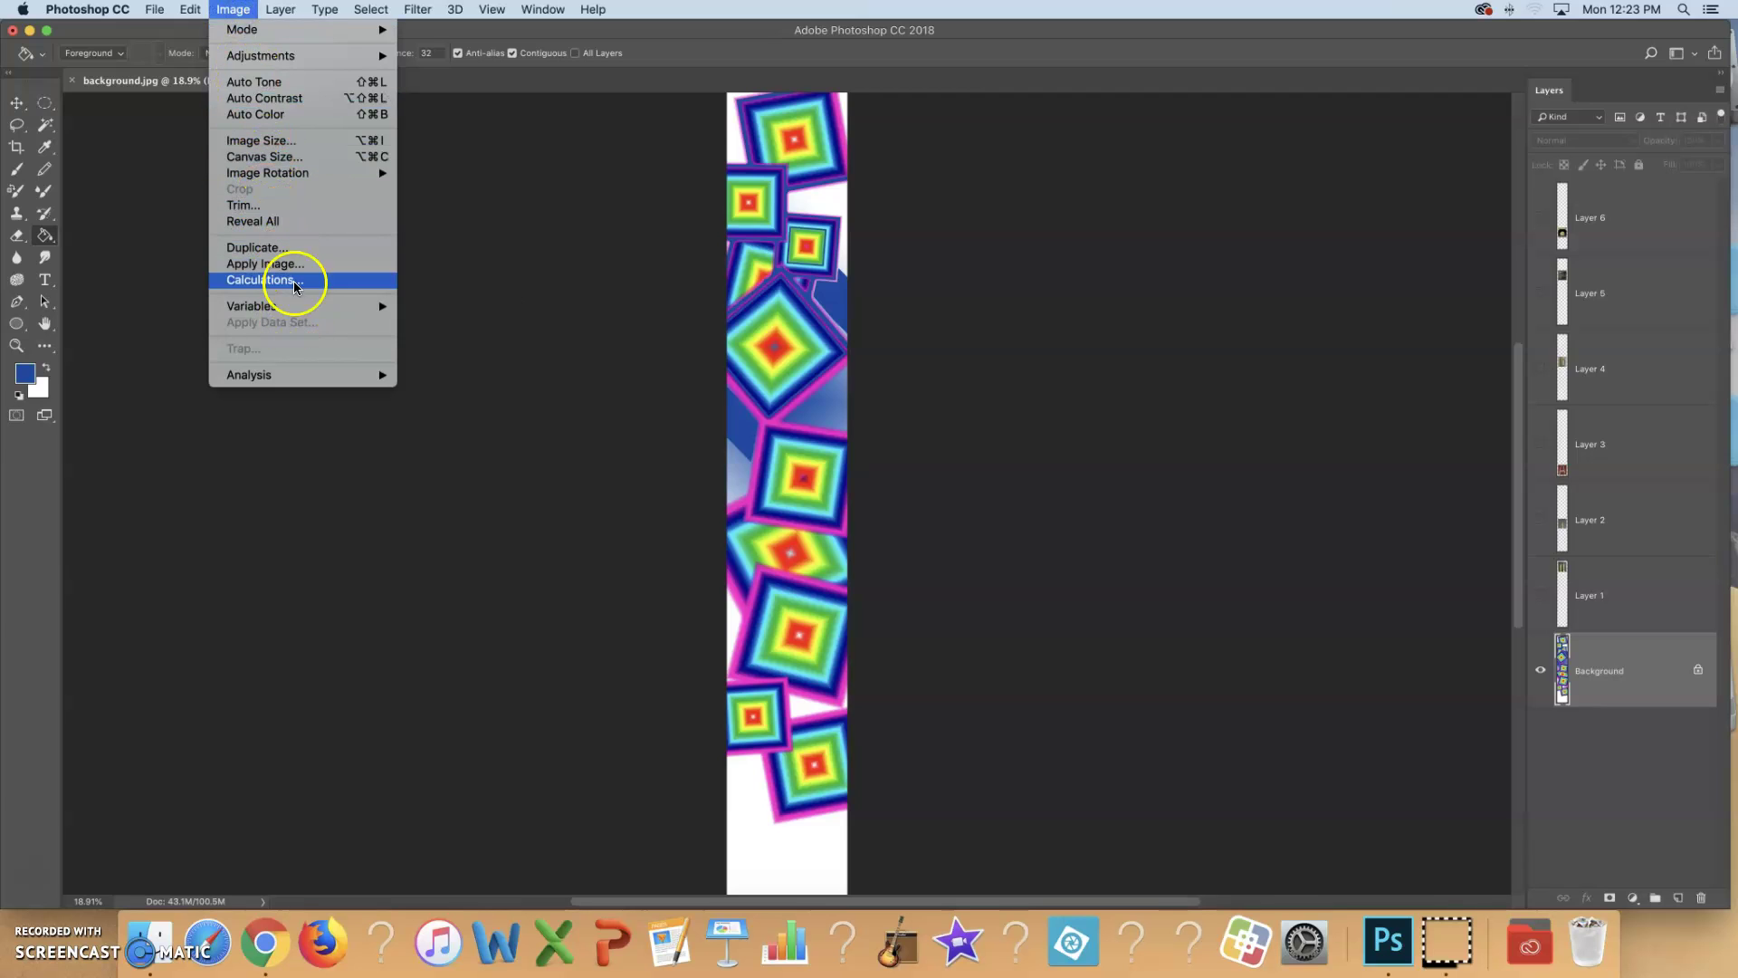
mouse_move(290, 56)
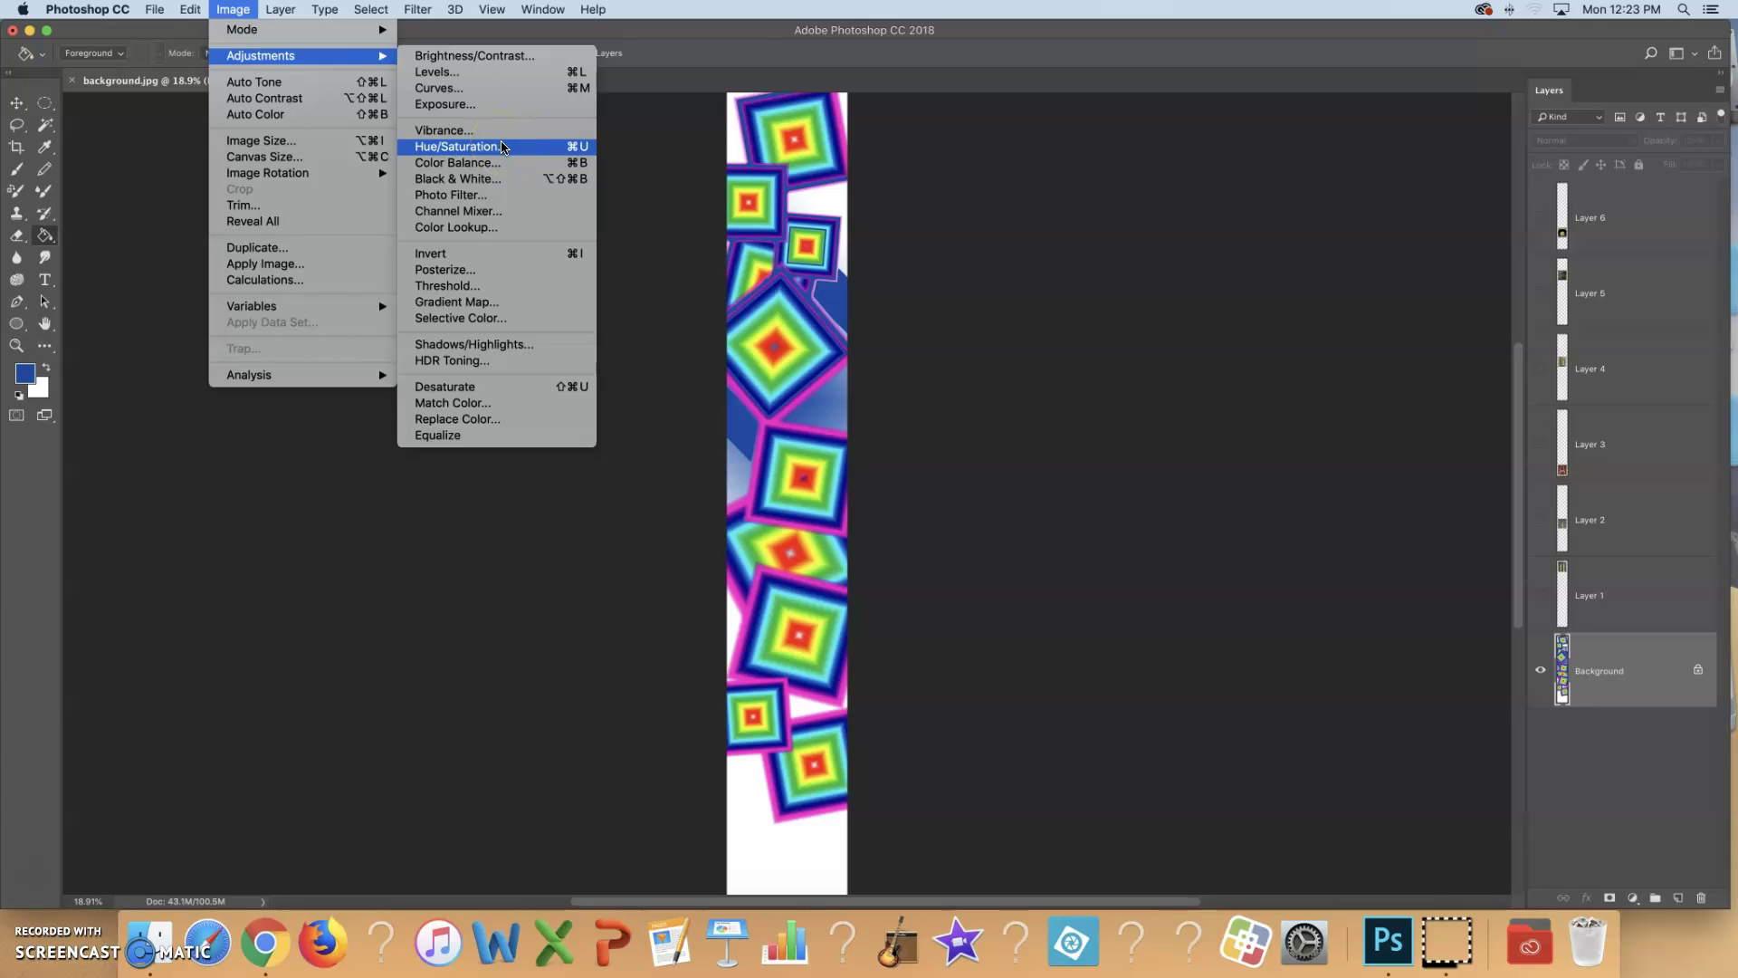
click(1039, 260)
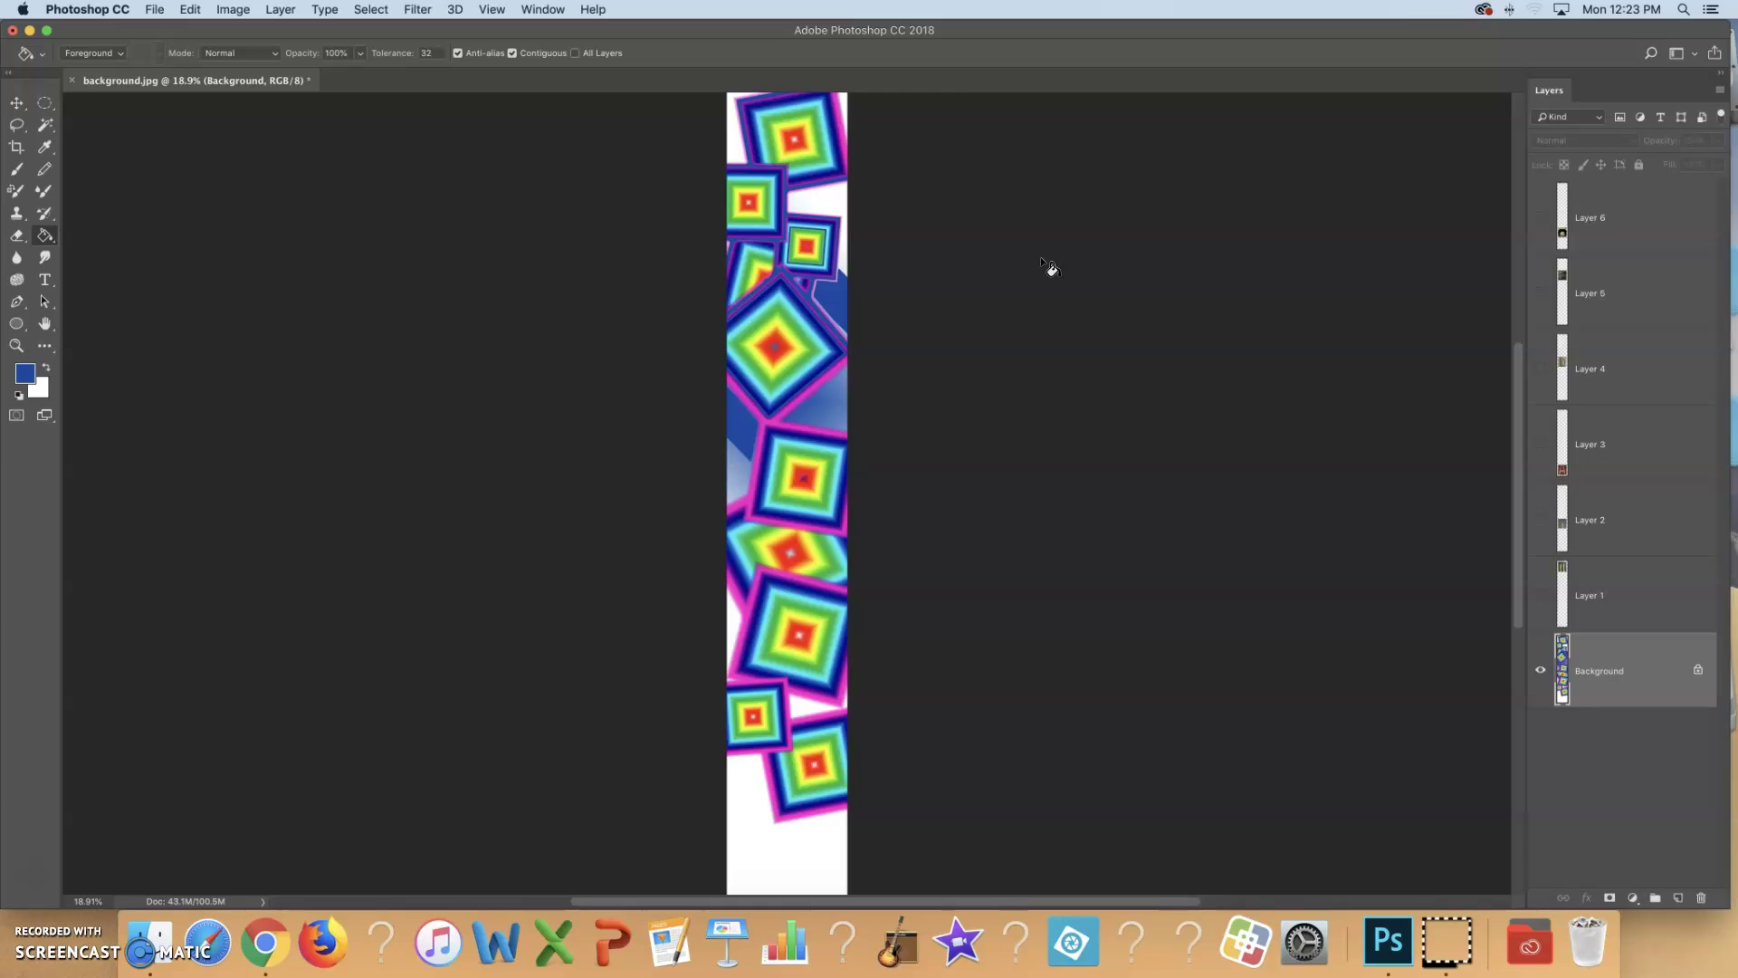
drag(776, 280, 830, 280)
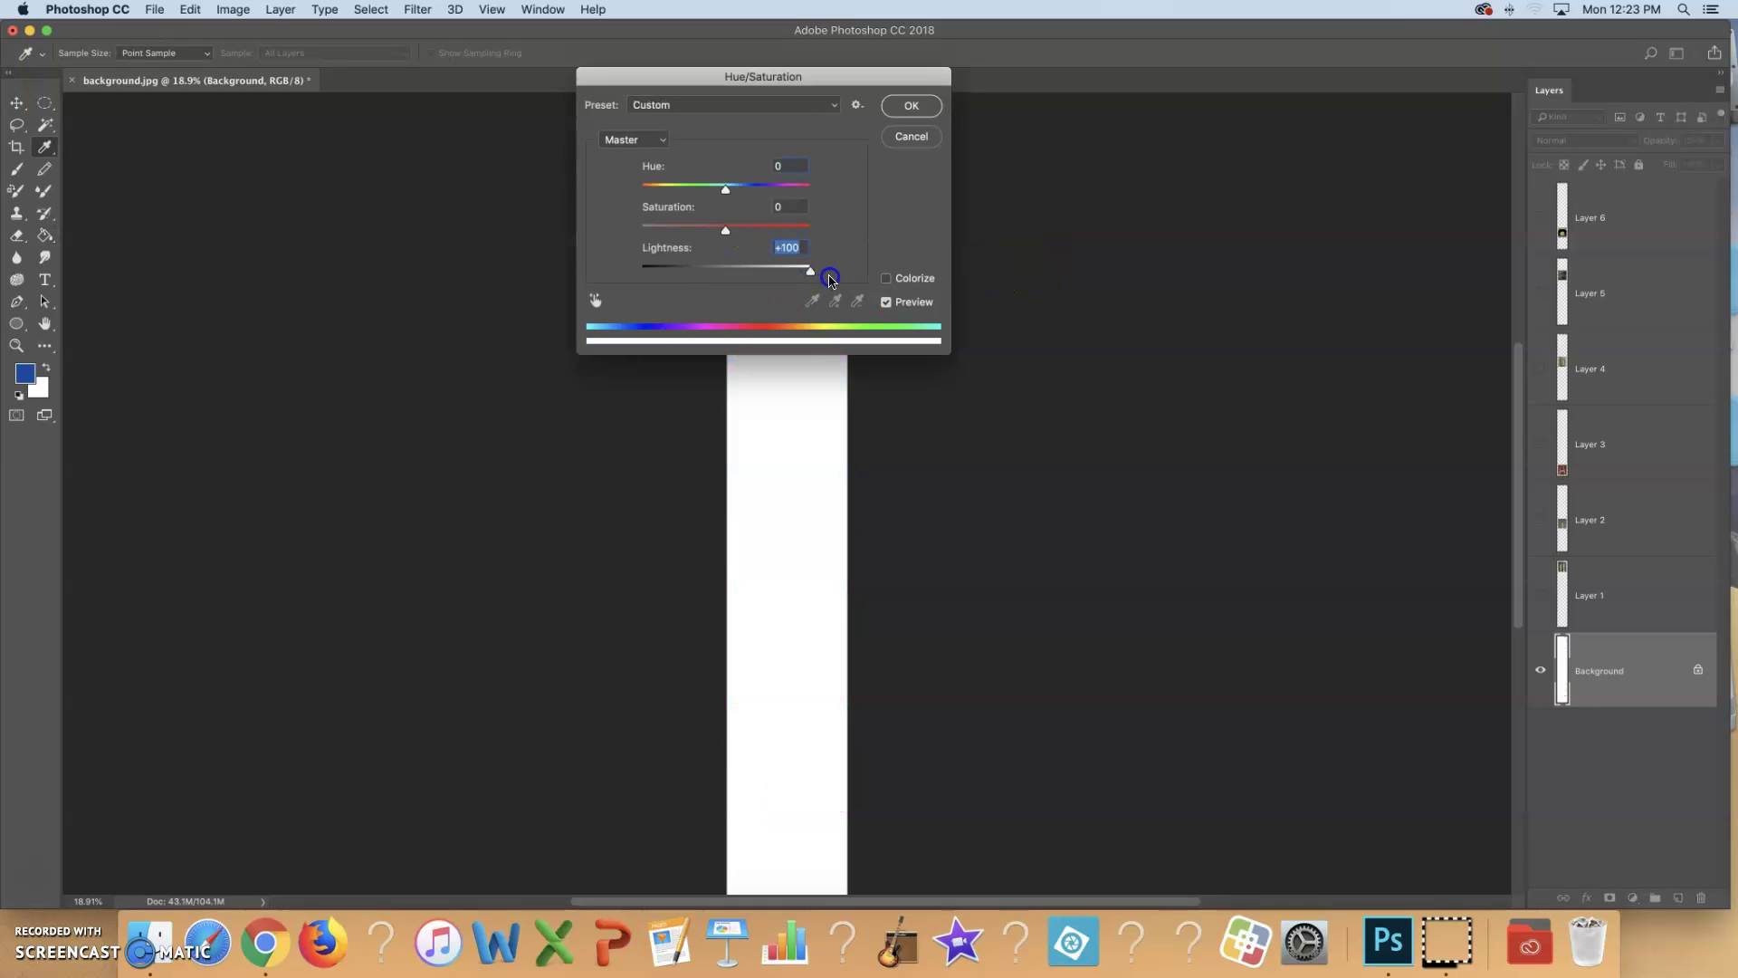
click(911, 105)
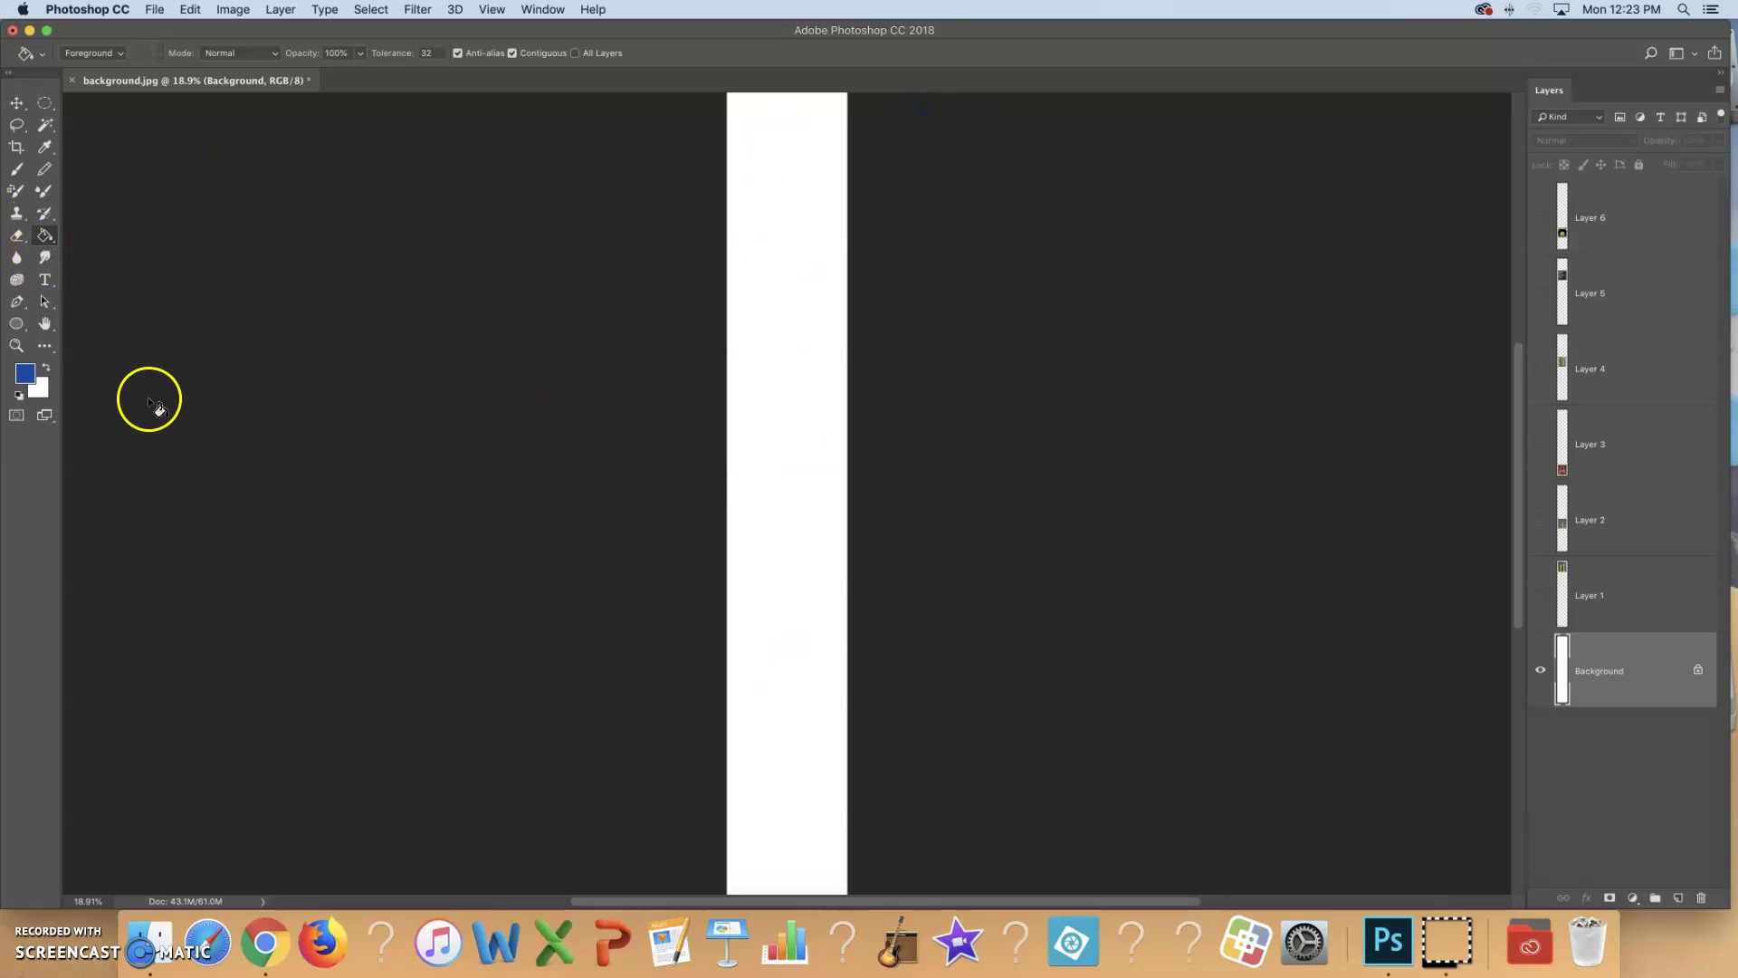
Return to the Gradient tool and choose the Foreground to Background preset.
click(50, 239)
click(116, 234)
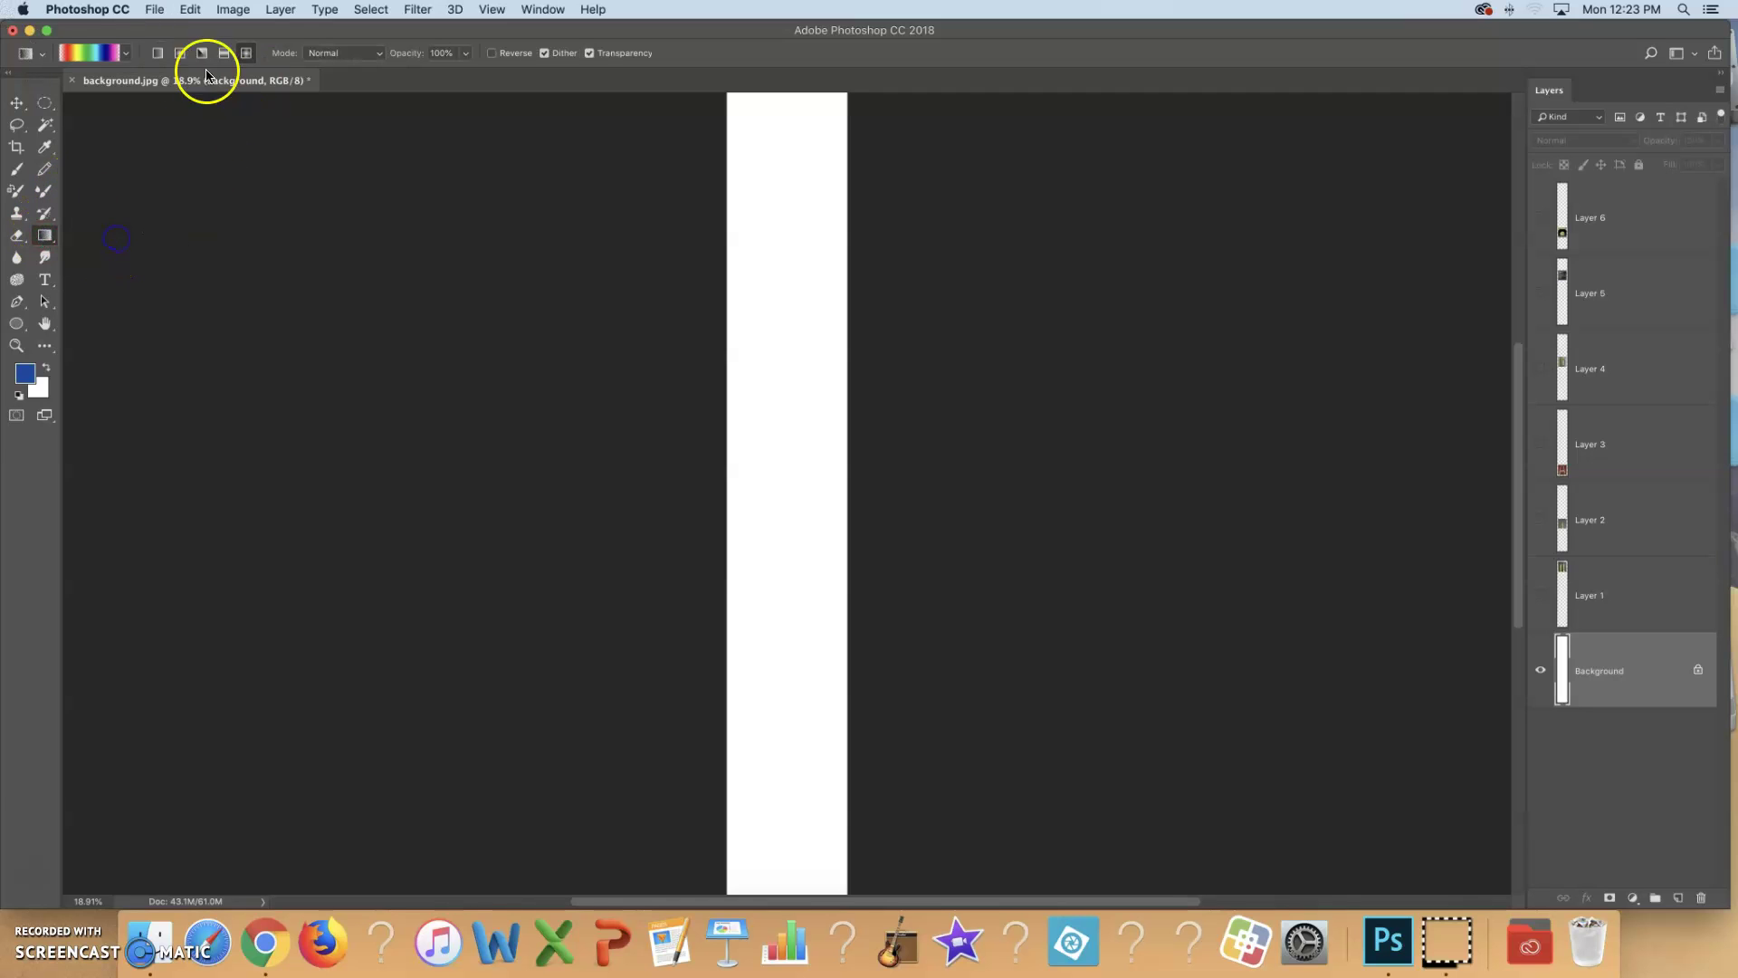
click(128, 56)
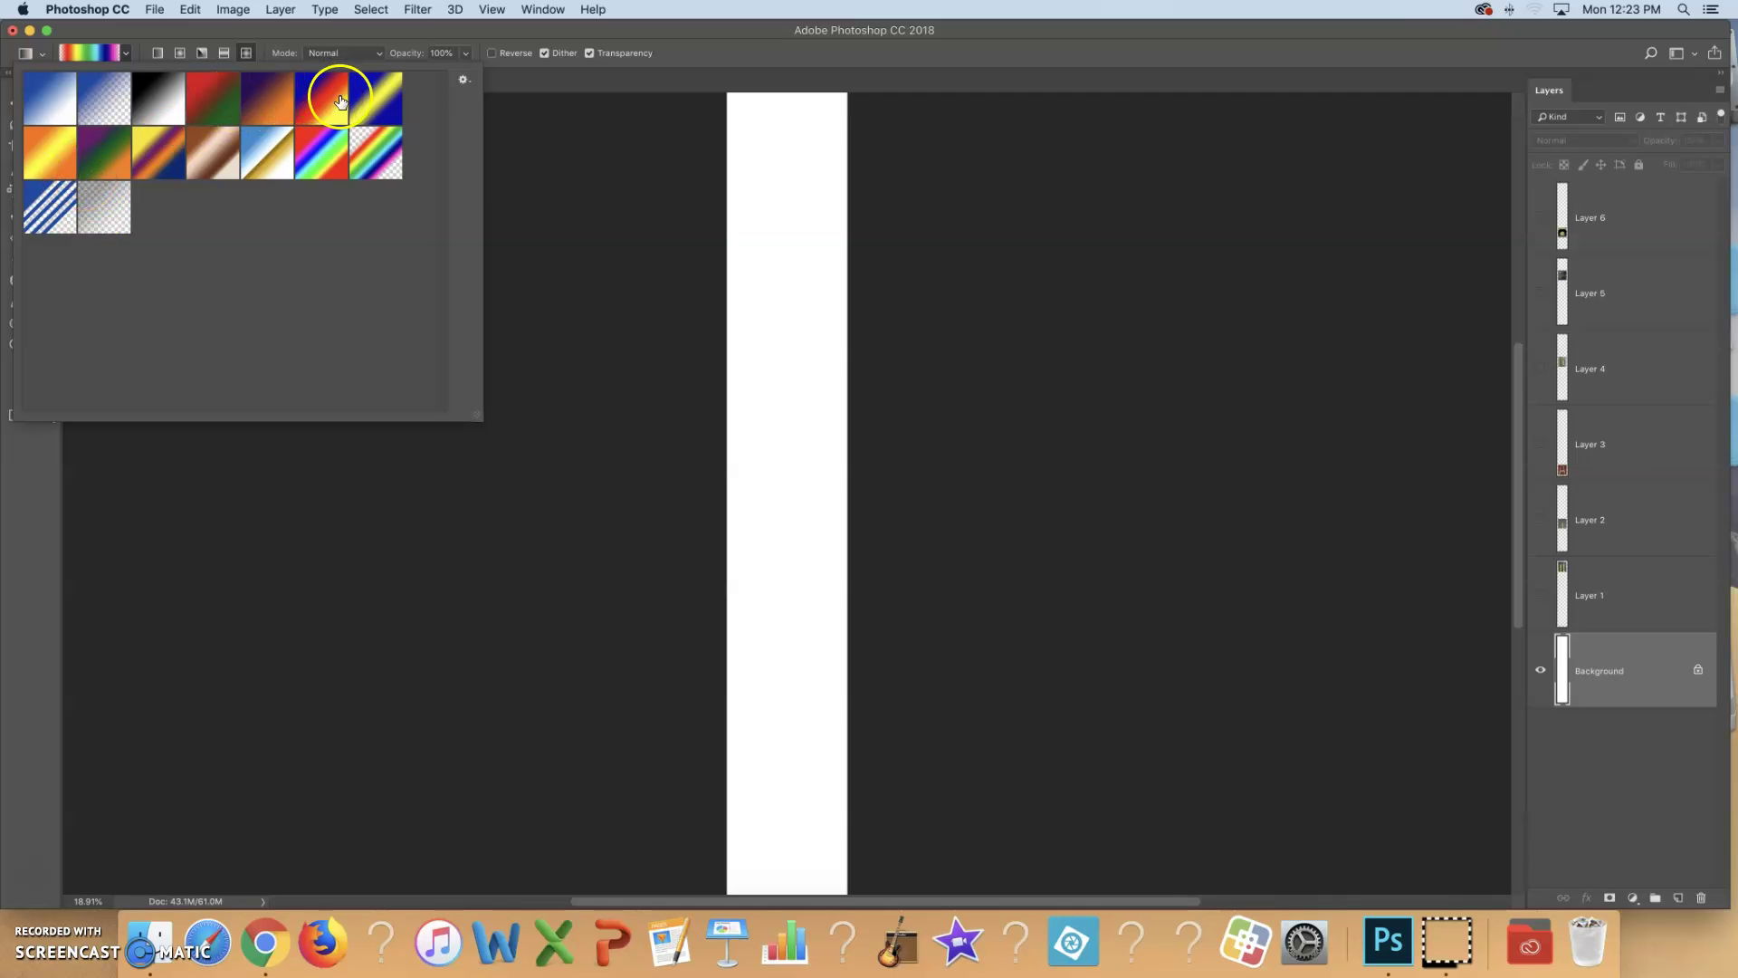
click(55, 105)
double_click(50, 95)
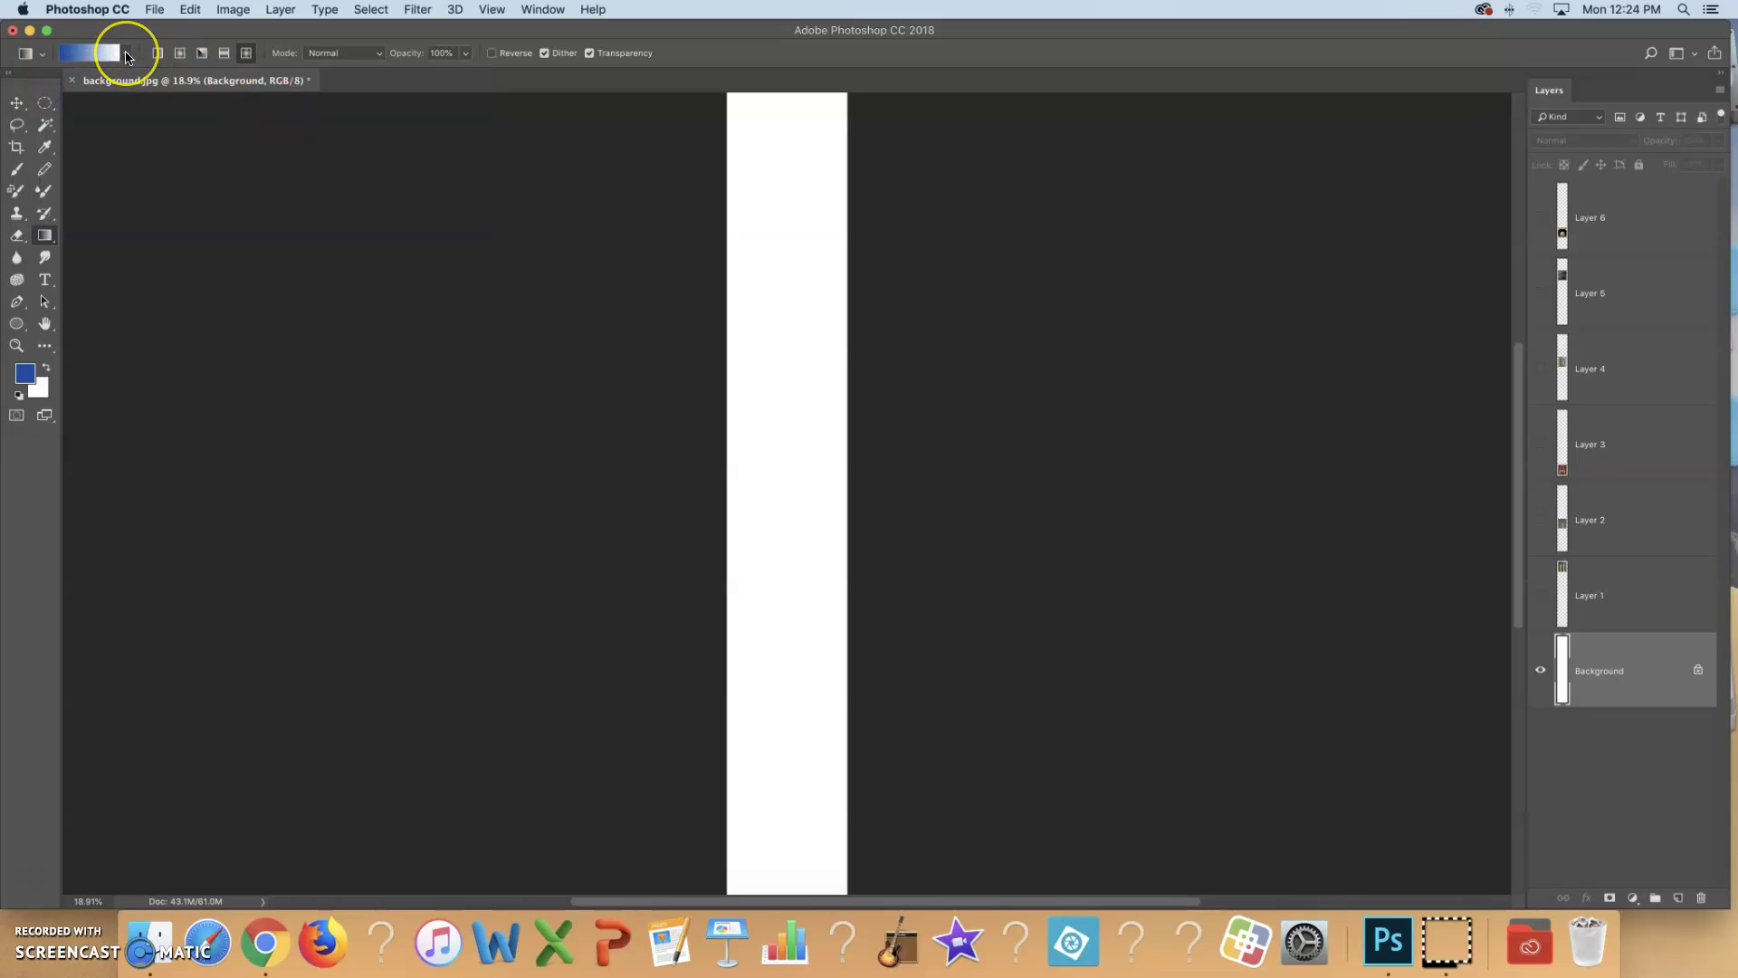
click(128, 56)
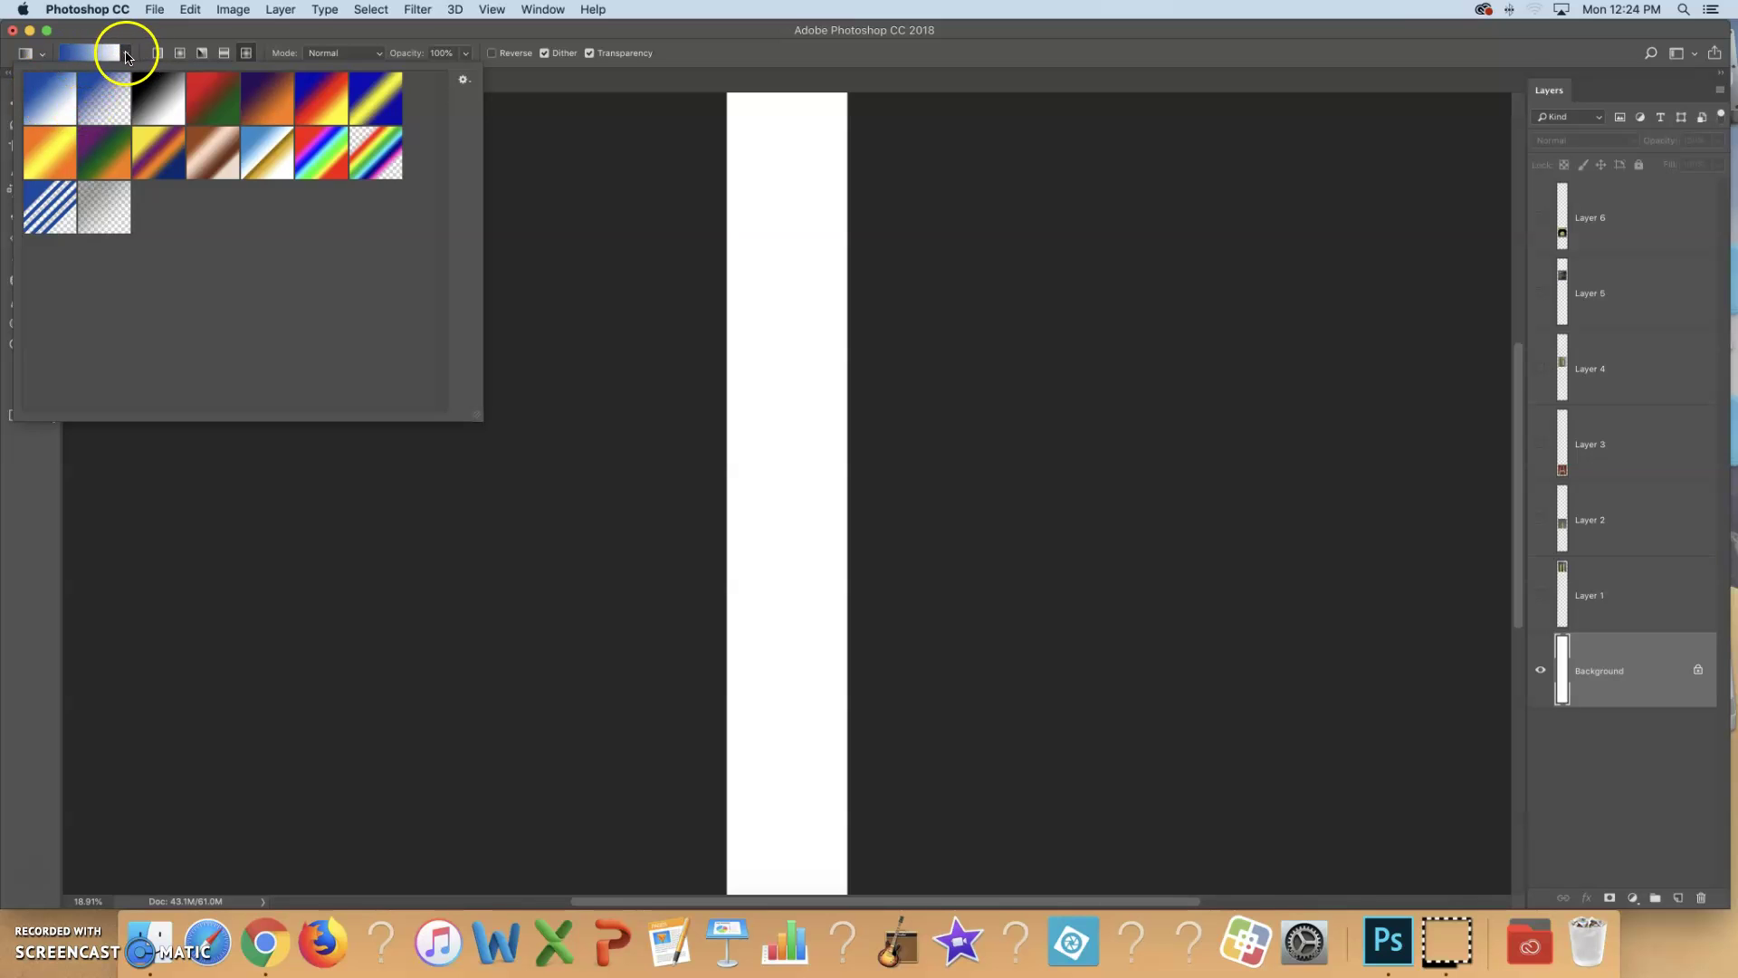
click(127, 57)
Edit the gradient and set its starting color stop to crimson (a60c37).
click(97, 53)
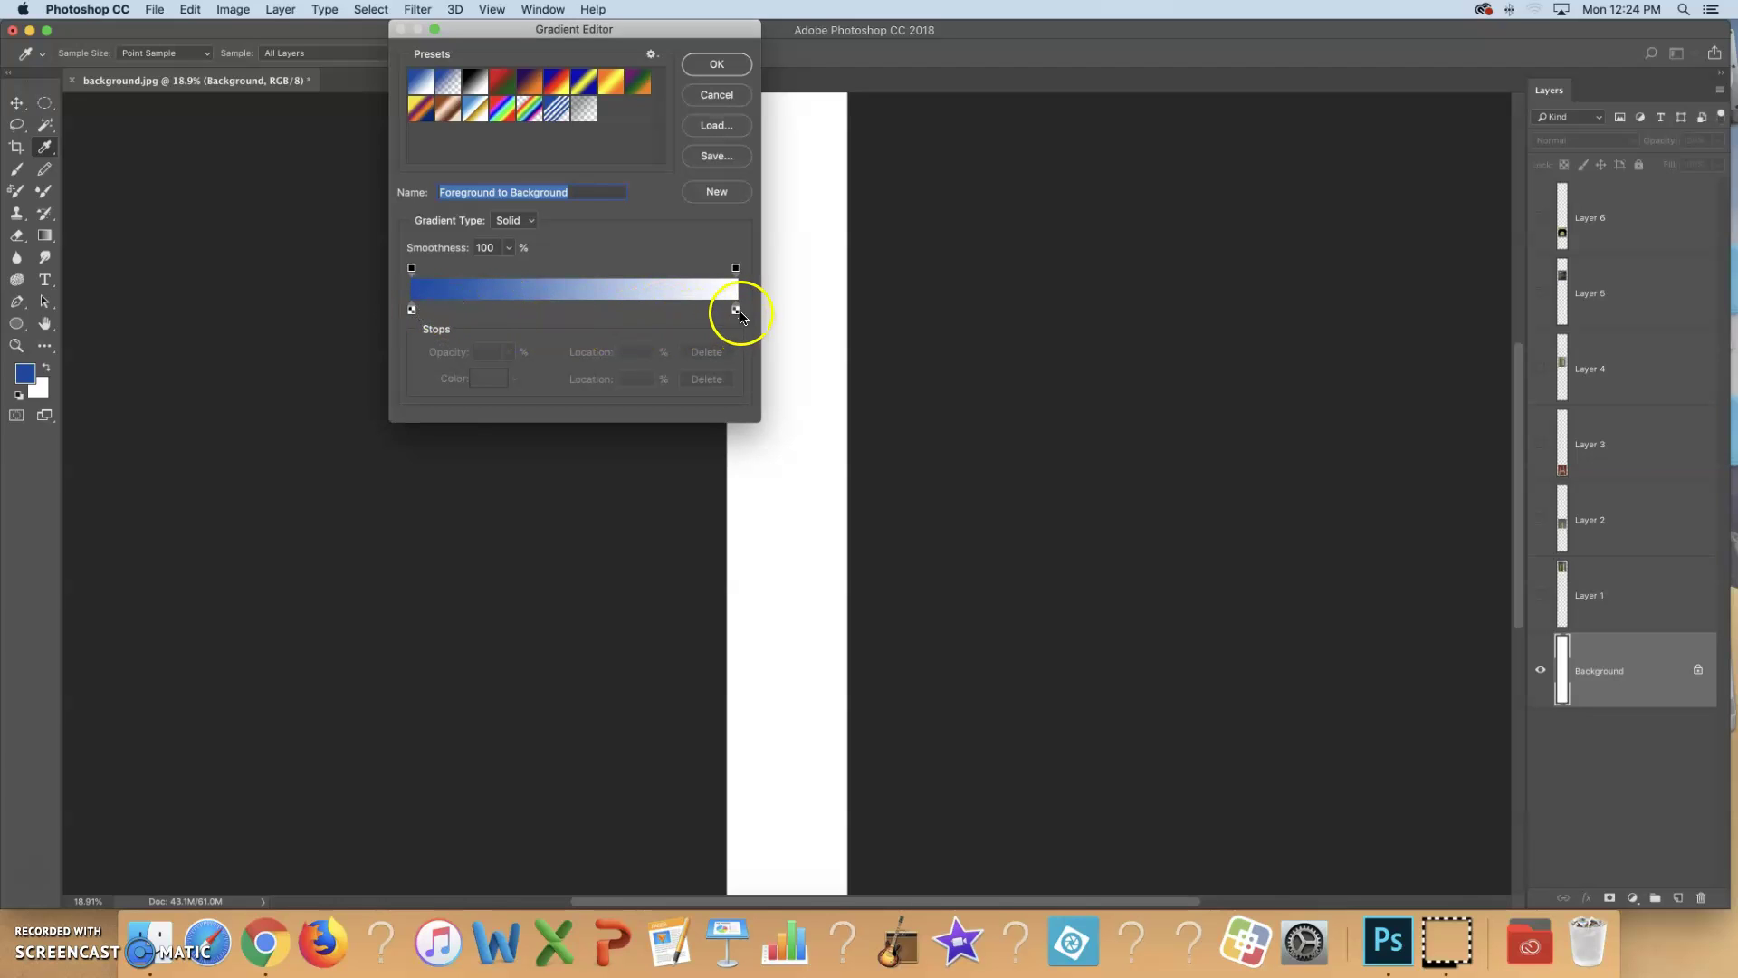
double_click(410, 311)
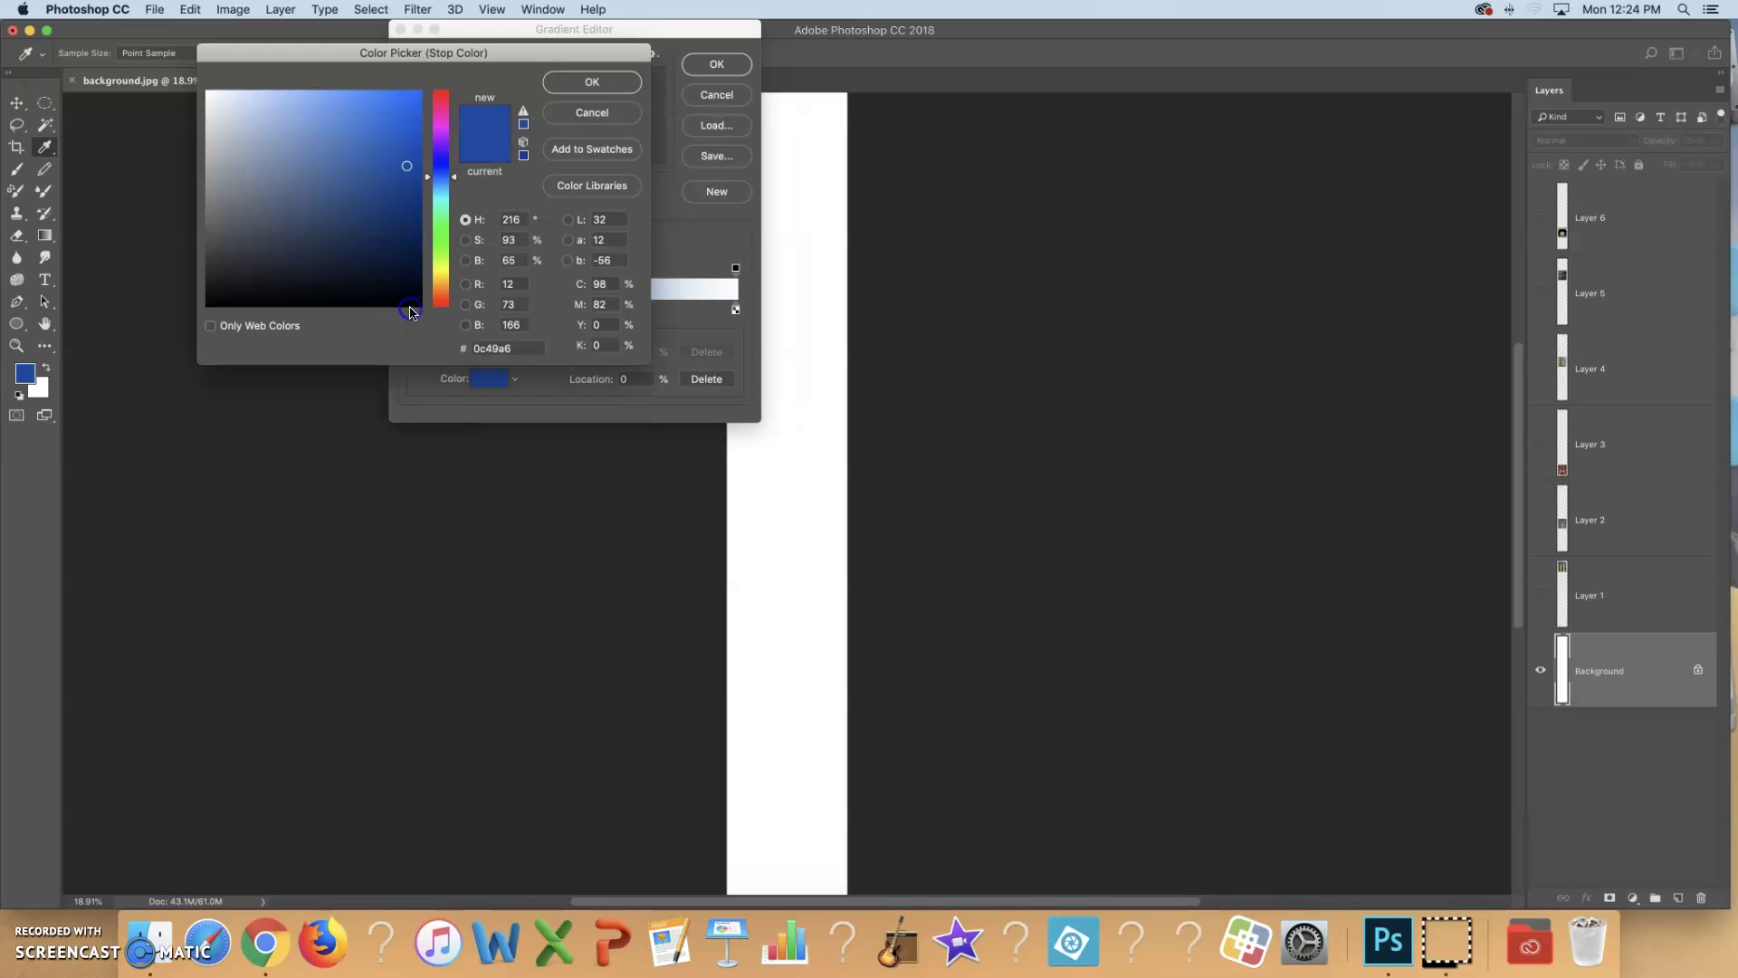
click(441, 102)
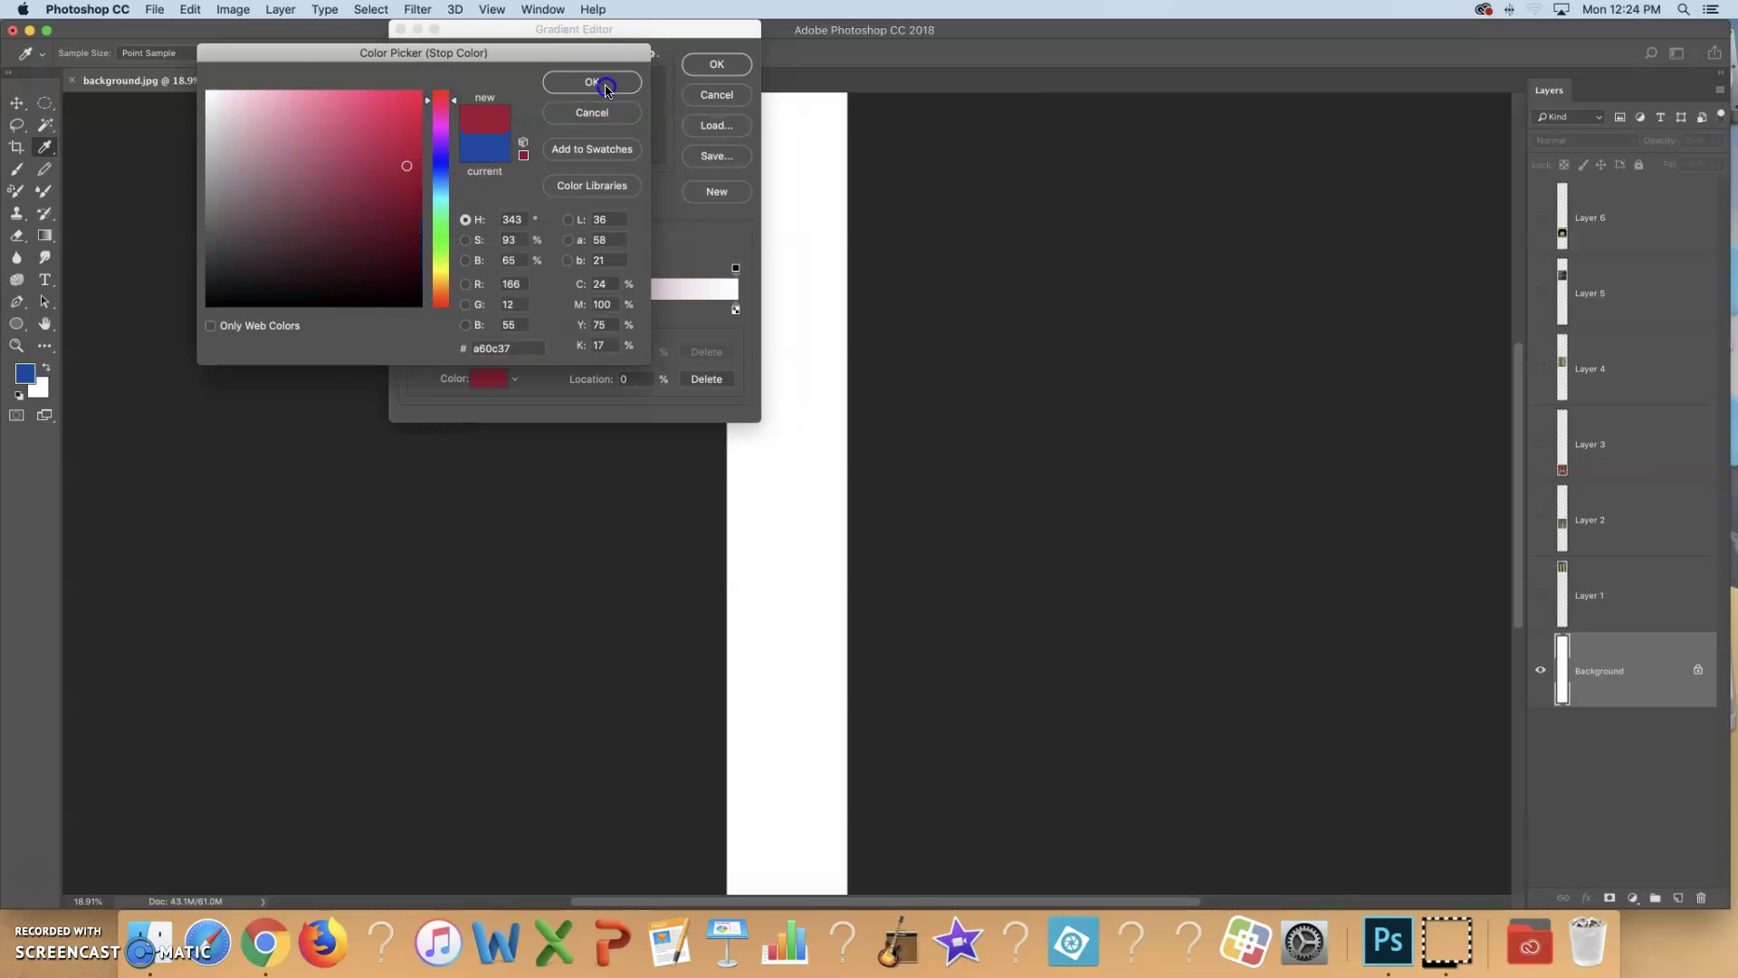
click(606, 88)
Set the gradient's end color stop to orange (f37506) and accept the edited gradient.
click(735, 311)
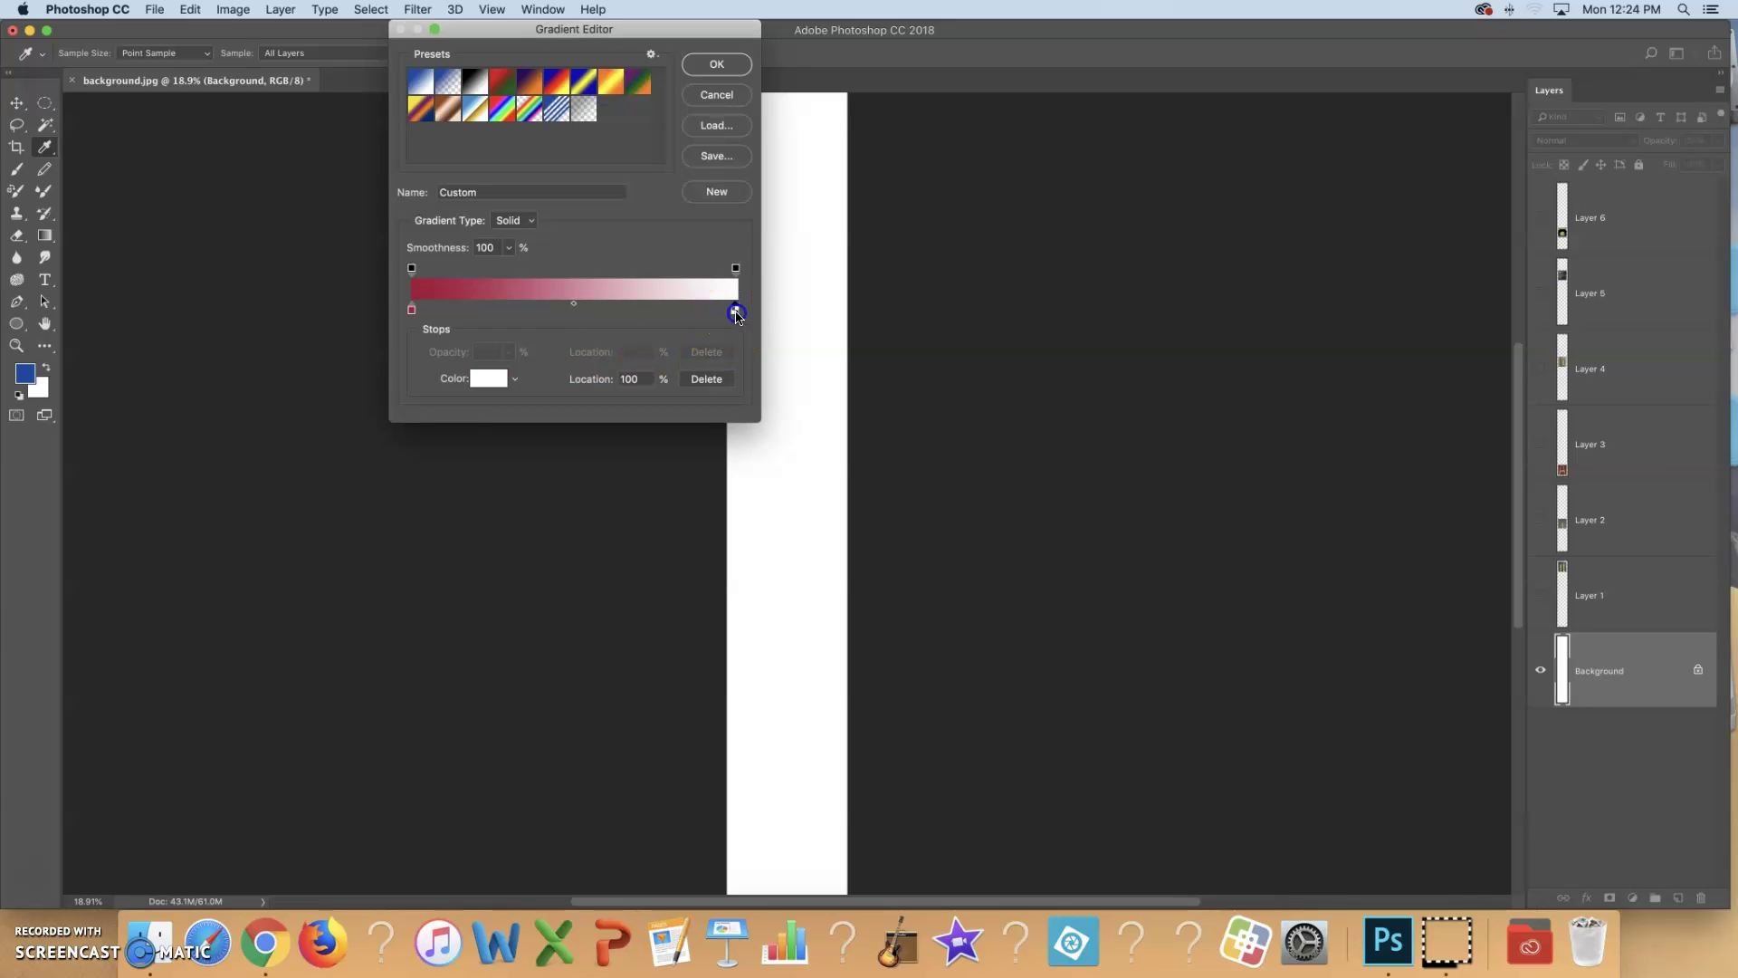
double_click(735, 311)
drag(437, 200, 426, 107)
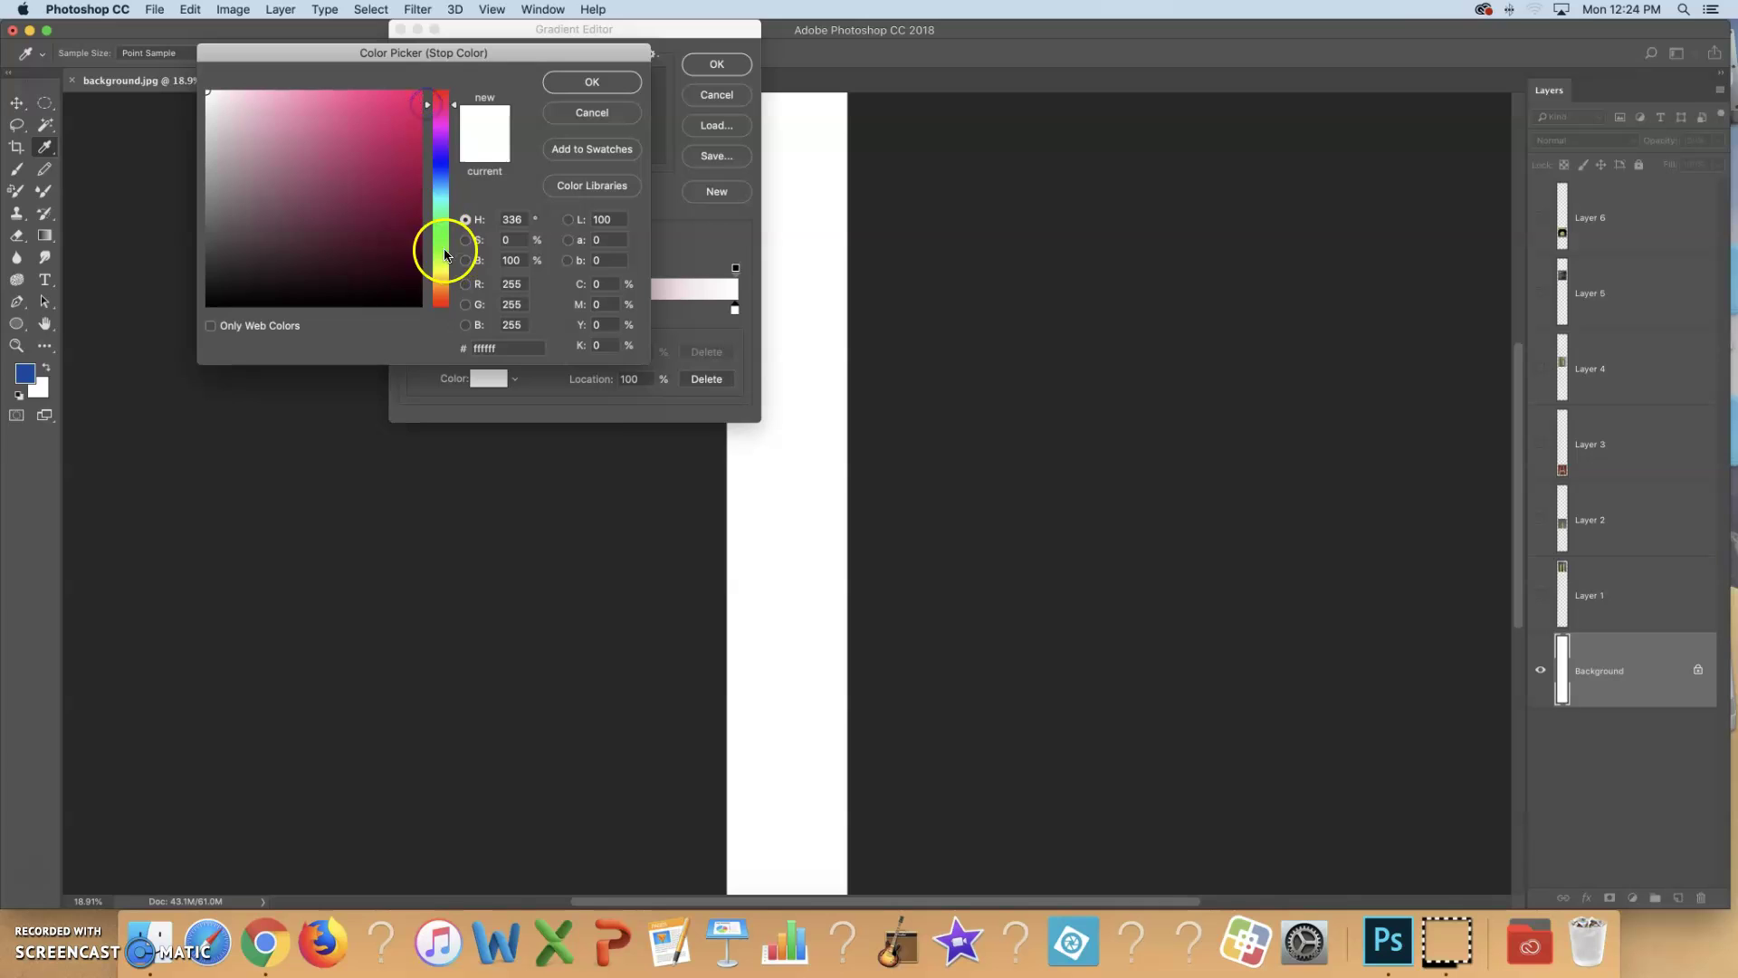
drag(445, 255, 441, 292)
click(416, 101)
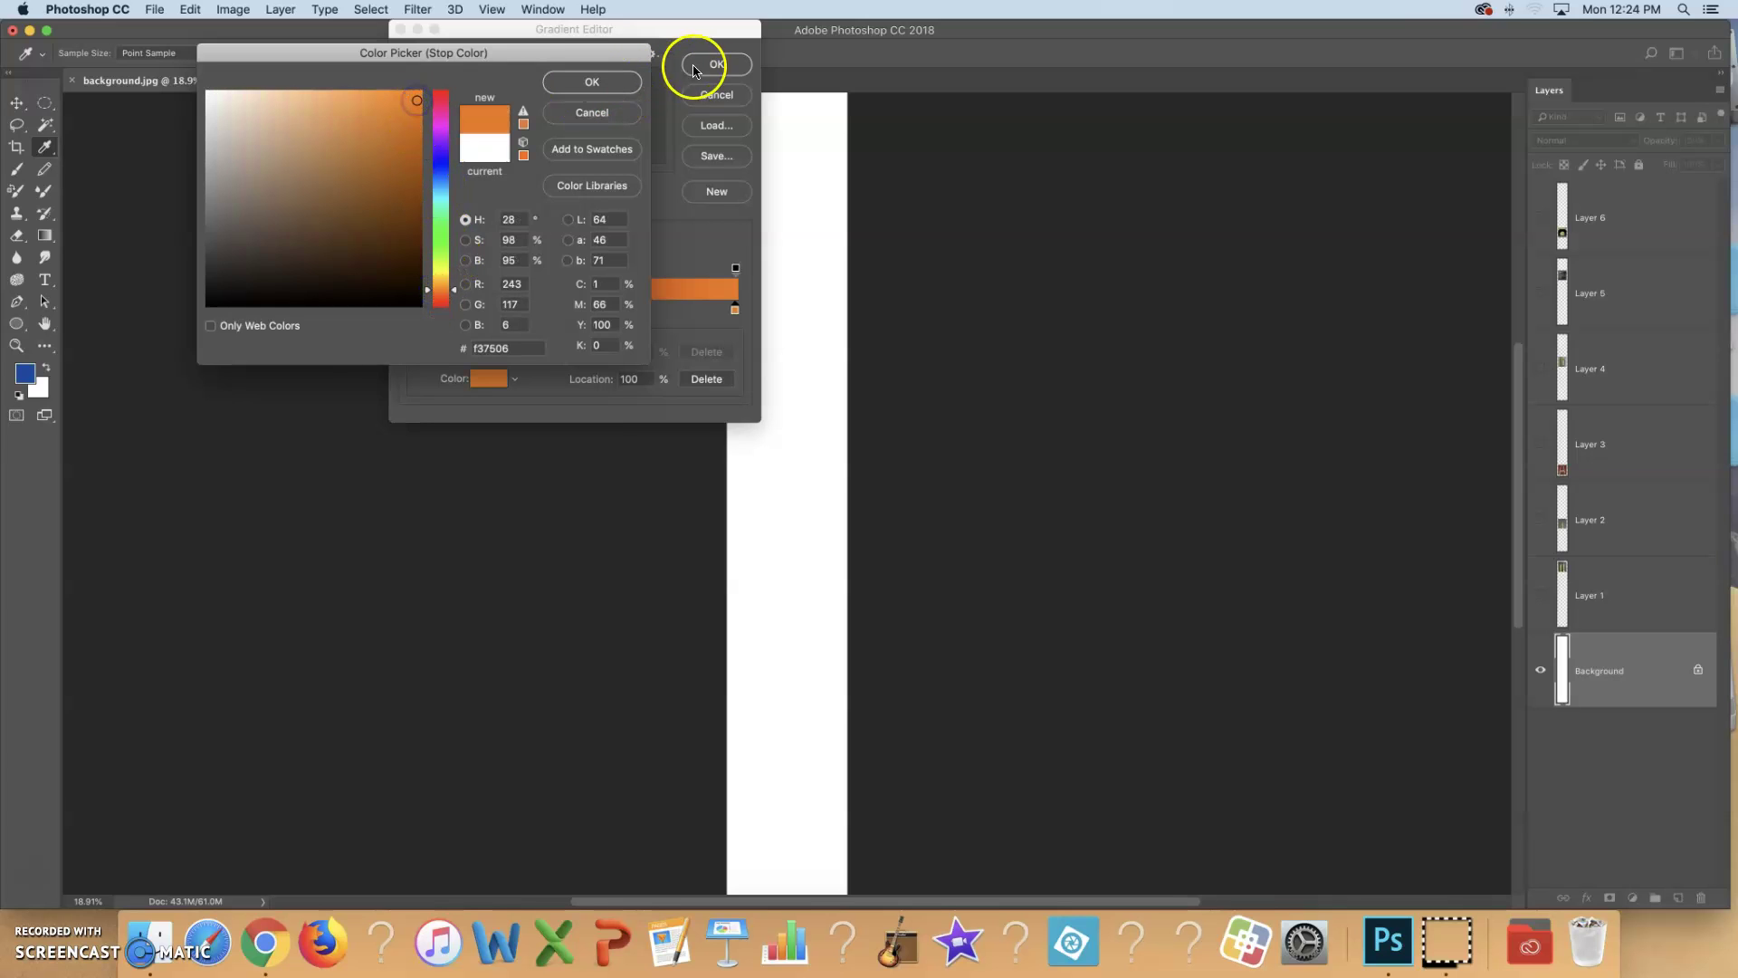
click(592, 82)
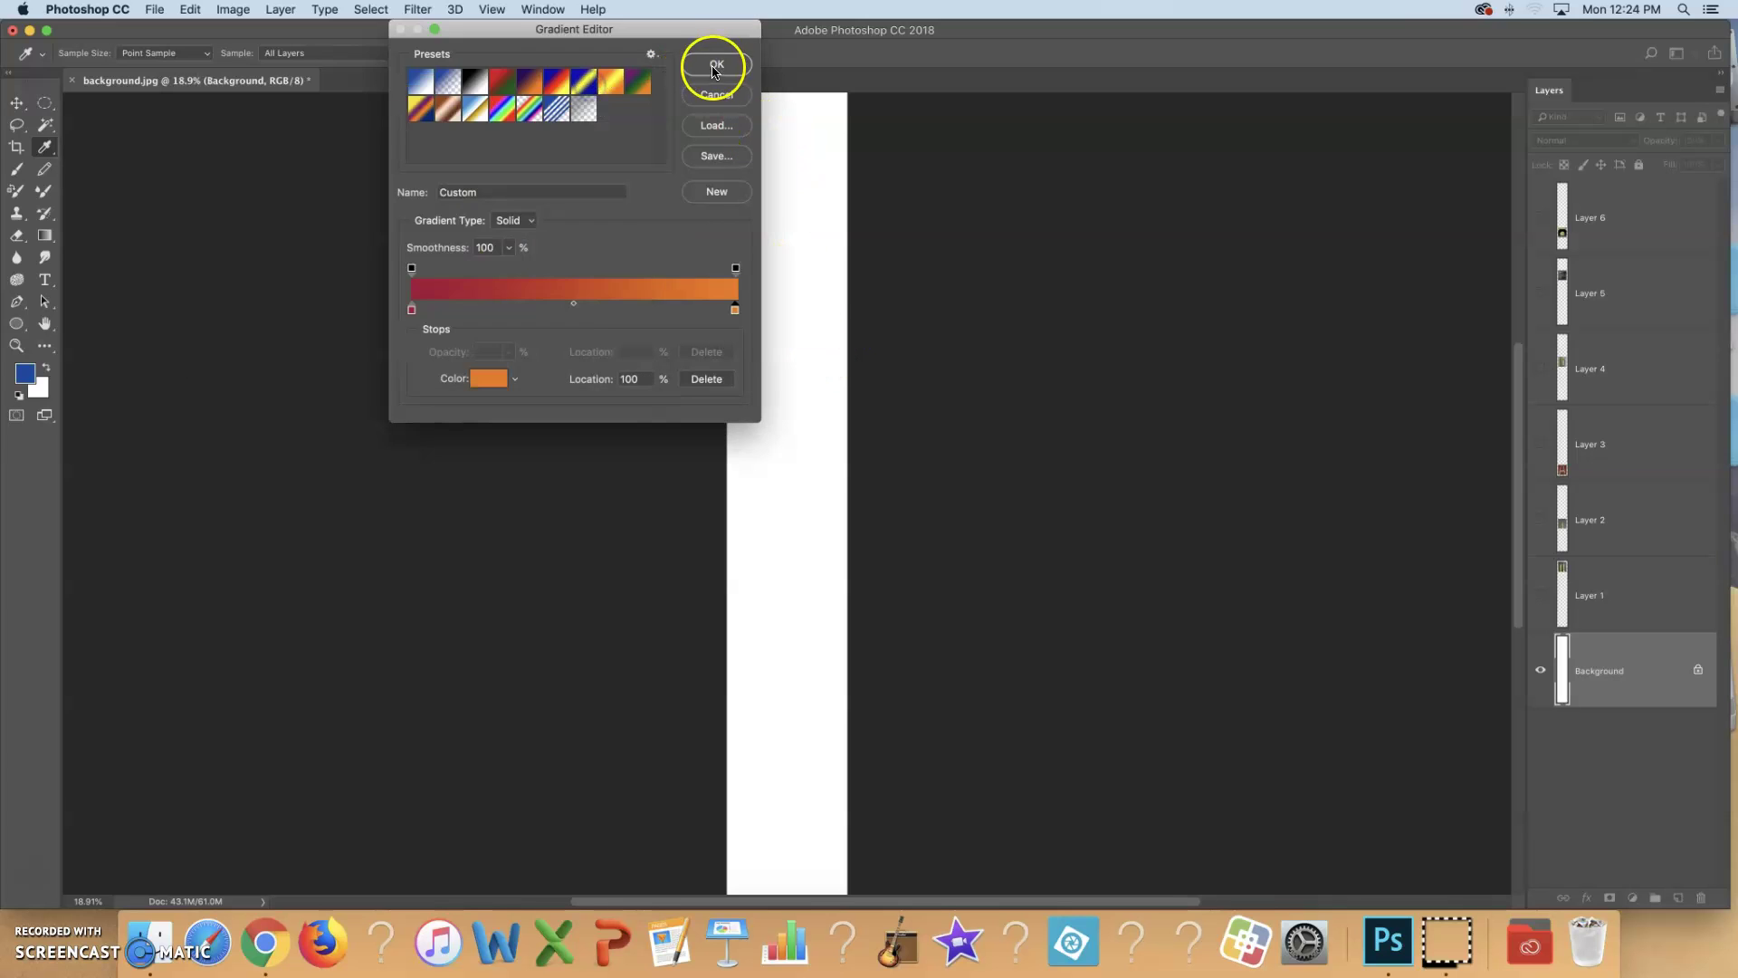
click(715, 63)
Draw a crimson-to-orange diamond around the strip's middle, and a linear gradient in its upper part after switching to the linear style.
drag(826, 500, 776, 590)
click(158, 52)
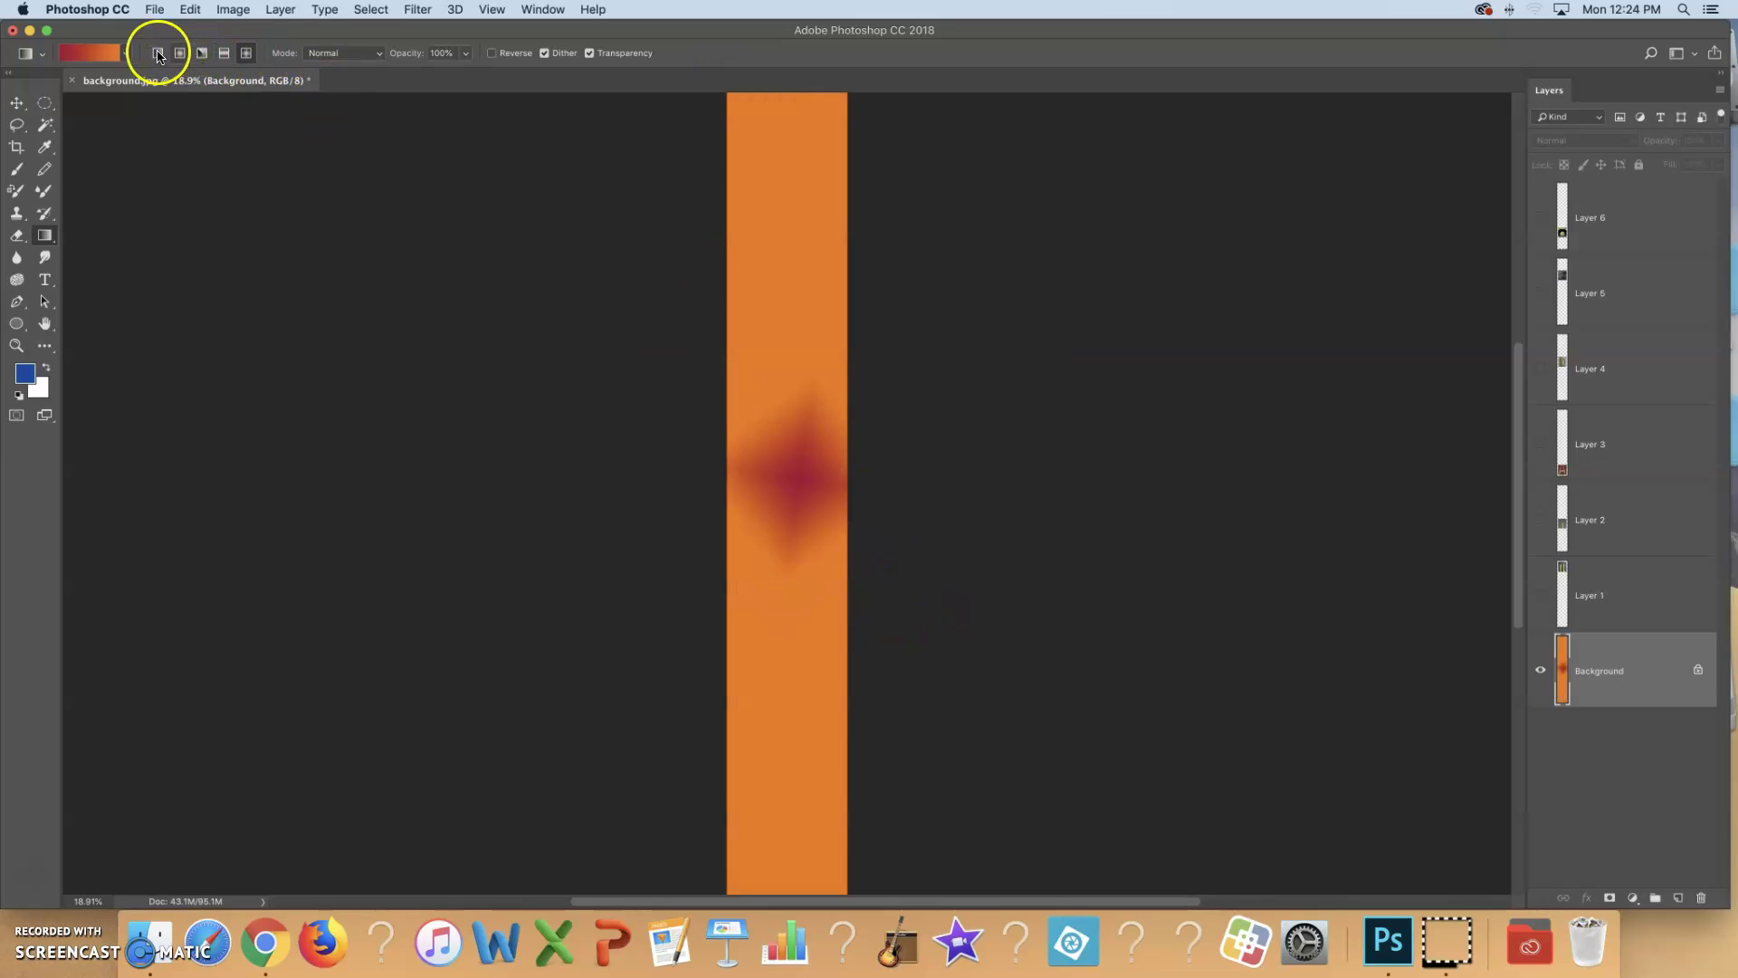
drag(771, 243, 802, 391)
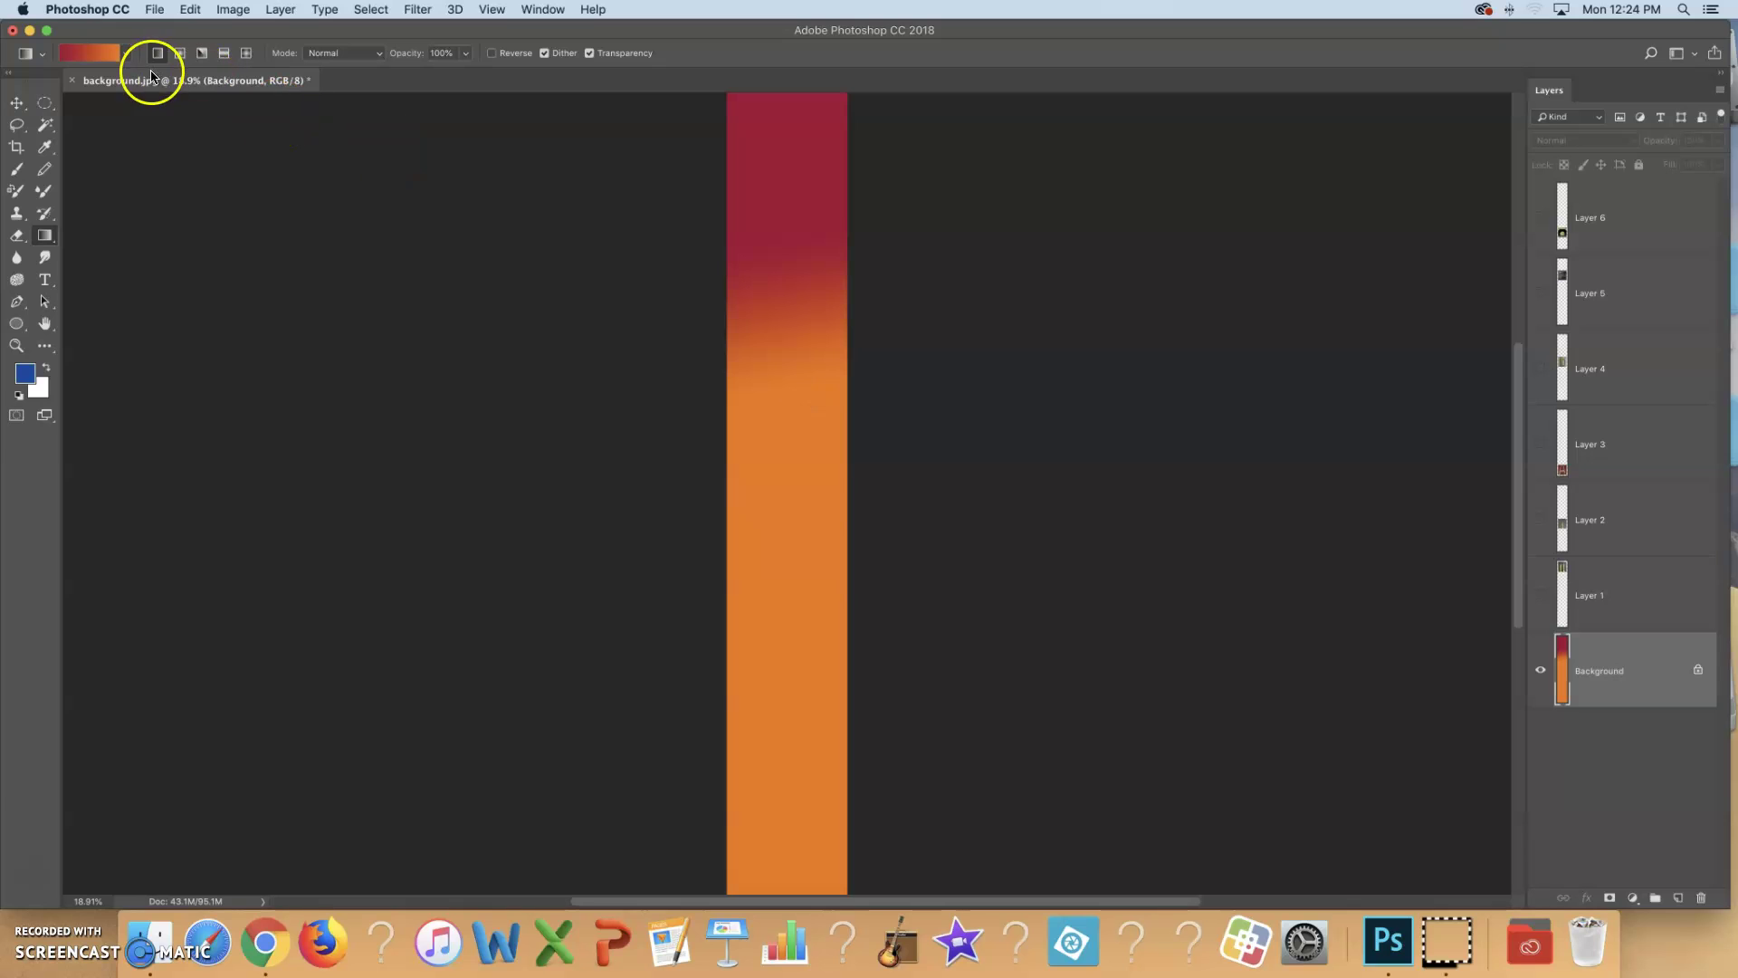
Add a white color stop at the 47% location of the crimson-to-orange gradient and accept the edit.
click(115, 56)
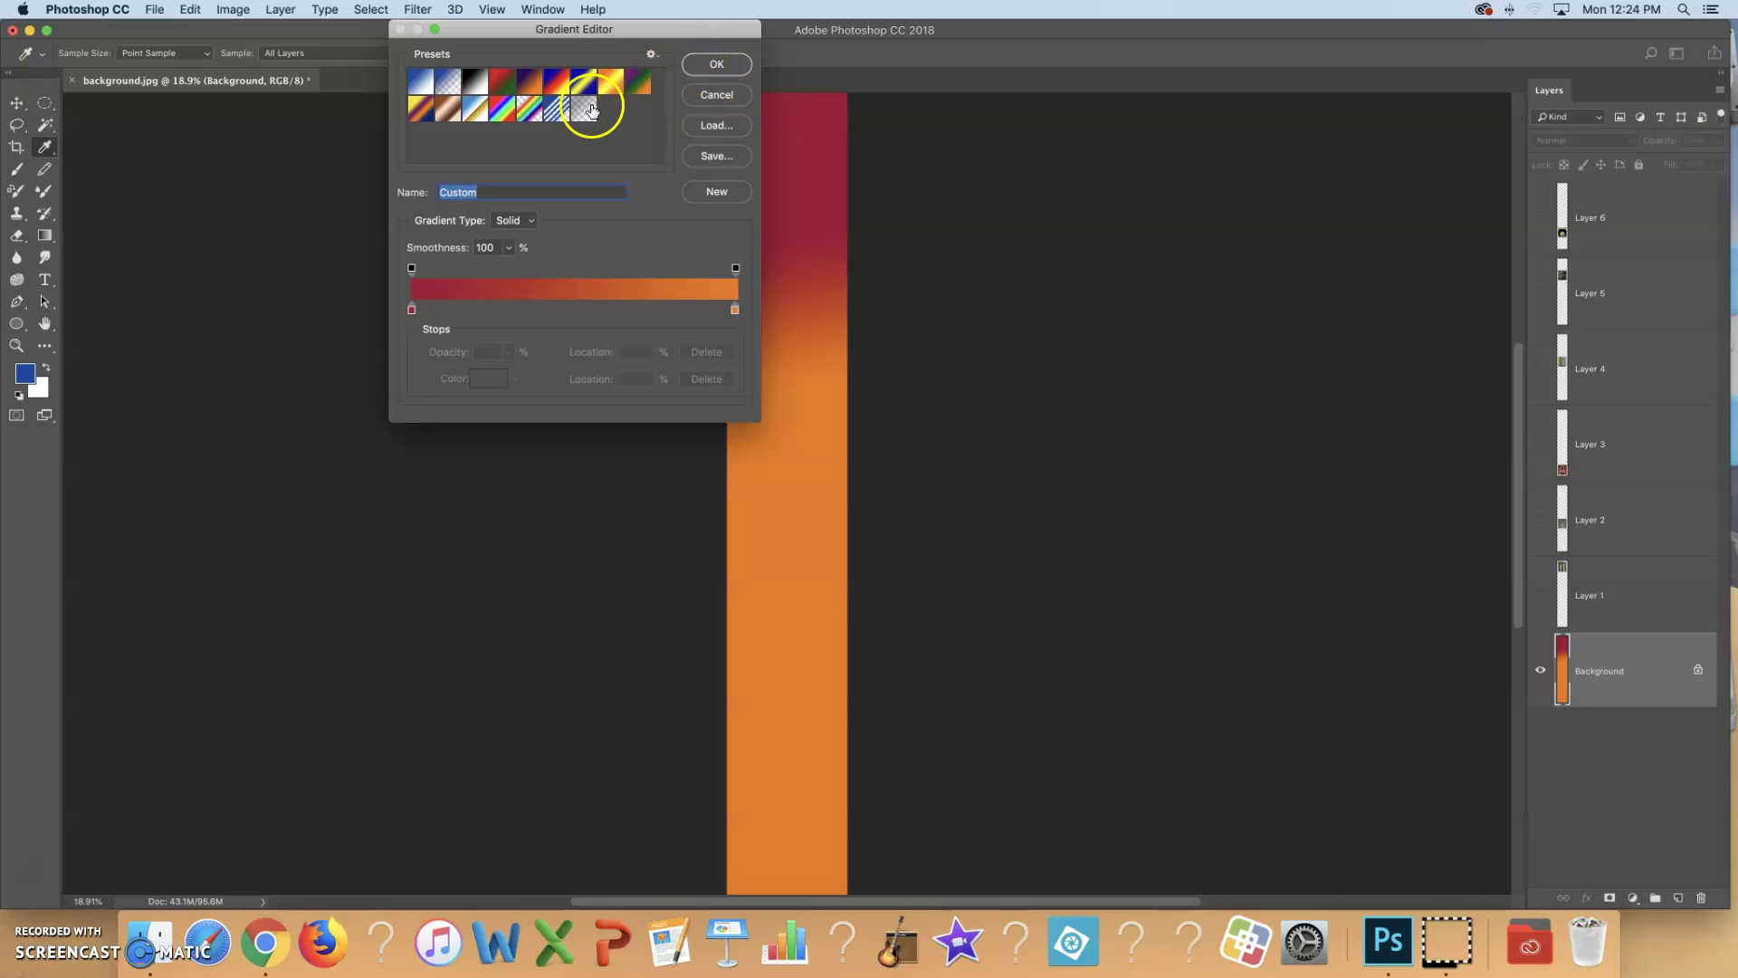
click(564, 311)
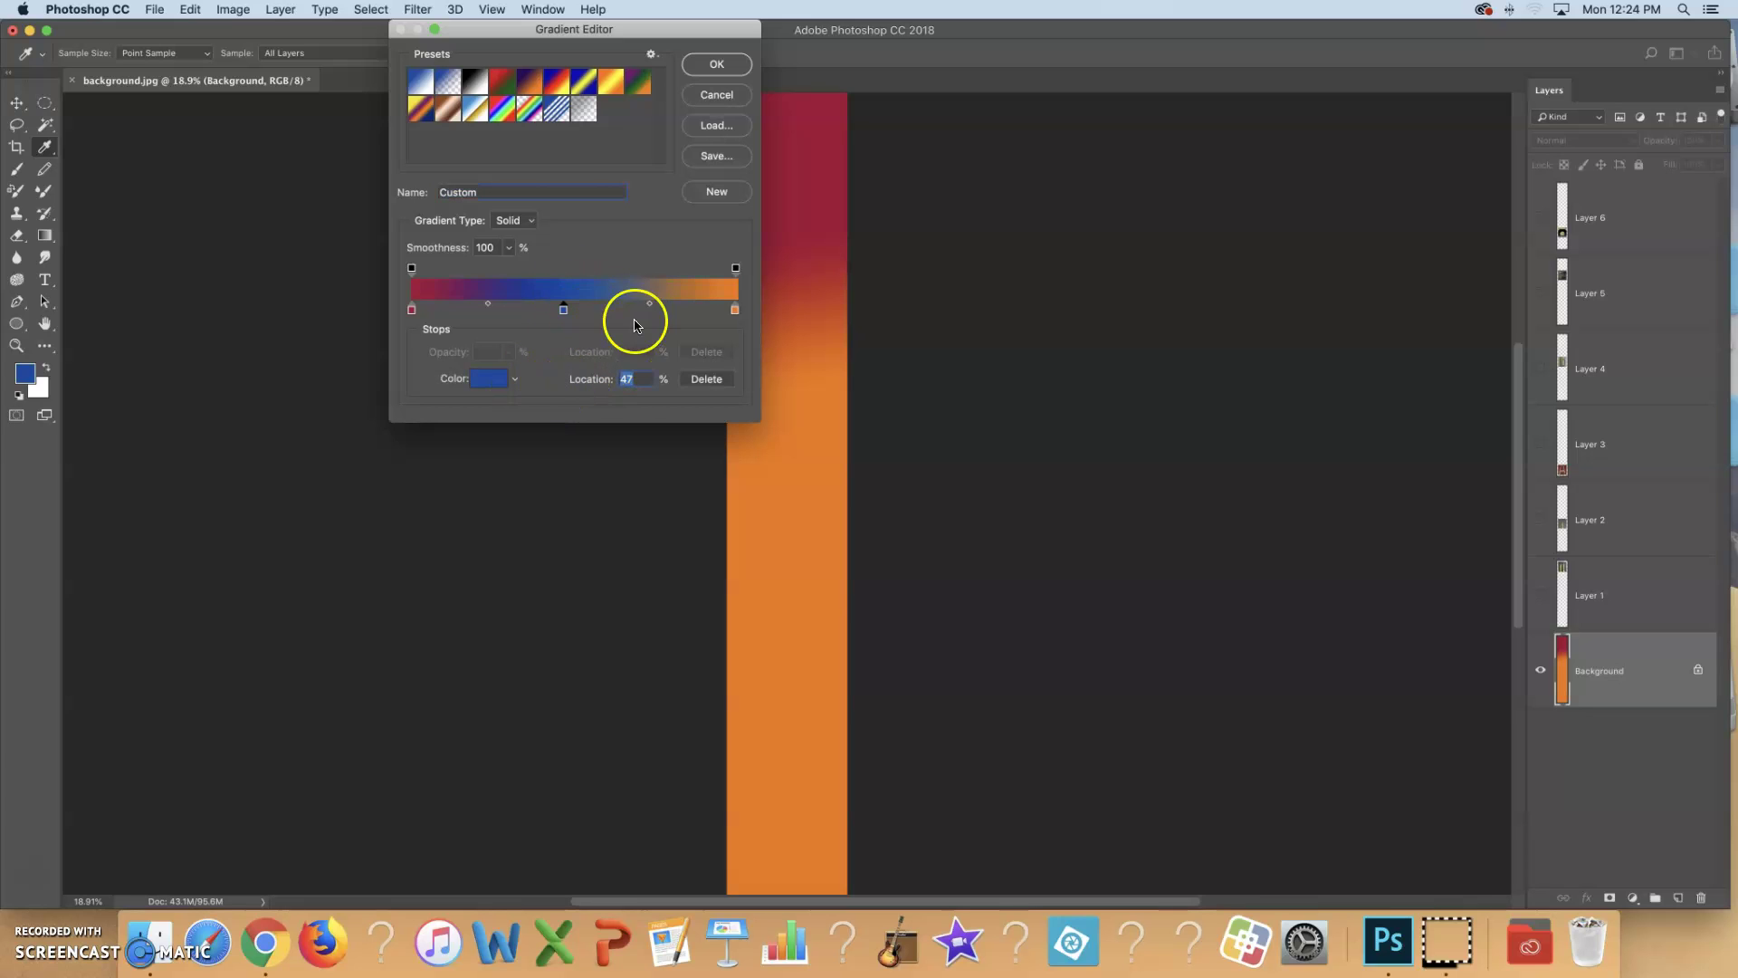
double_click(564, 309)
drag(401, 138, 208, 91)
click(592, 81)
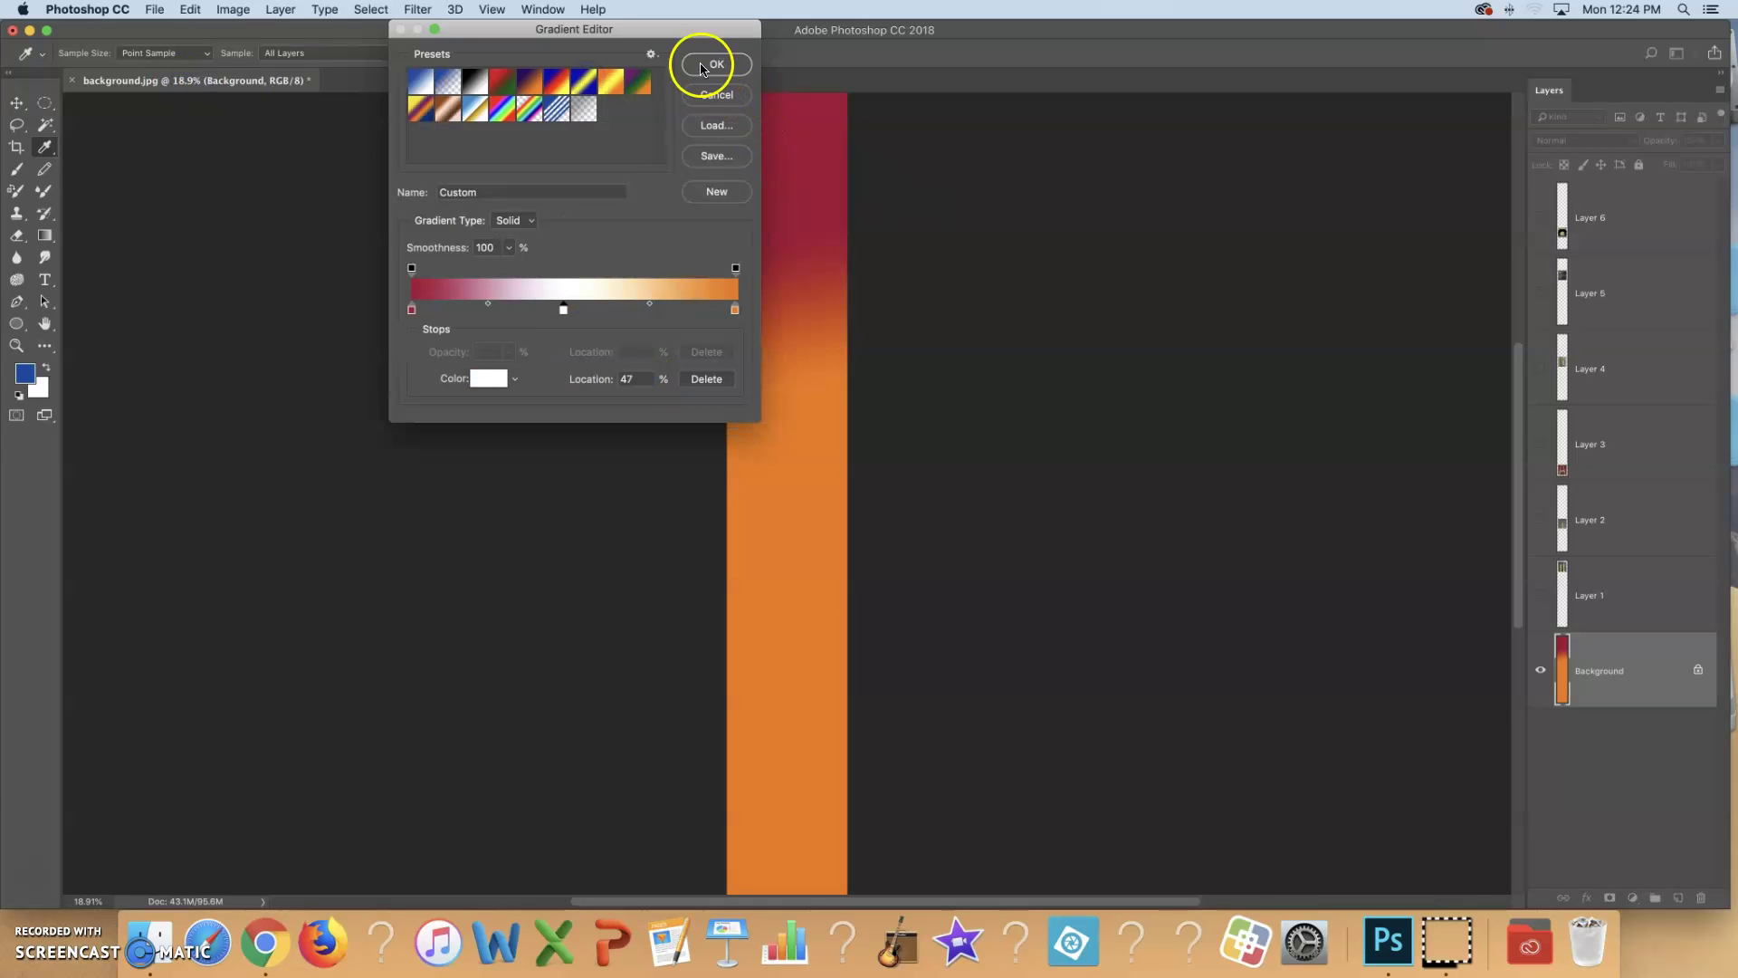
click(702, 68)
Draw the crimson-white-orange linear gradient down the strip's middle and make Layers 1 to 6 visible.
drag(799, 241, 807, 571)
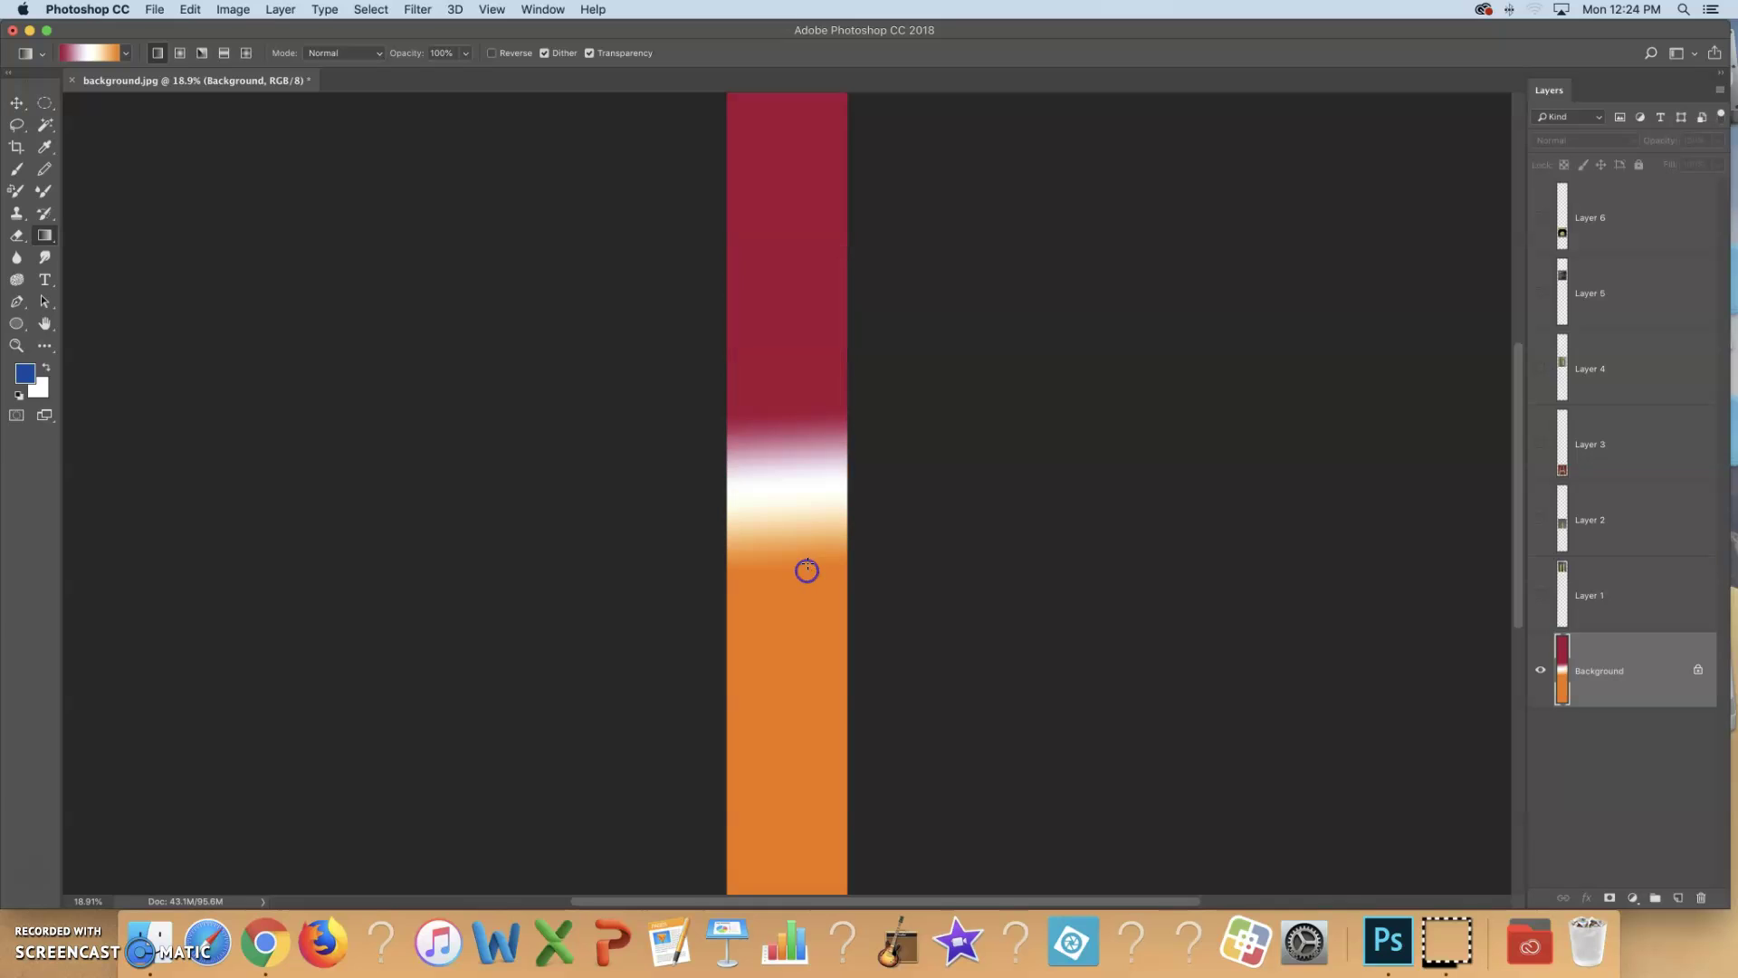
drag(781, 344, 762, 581)
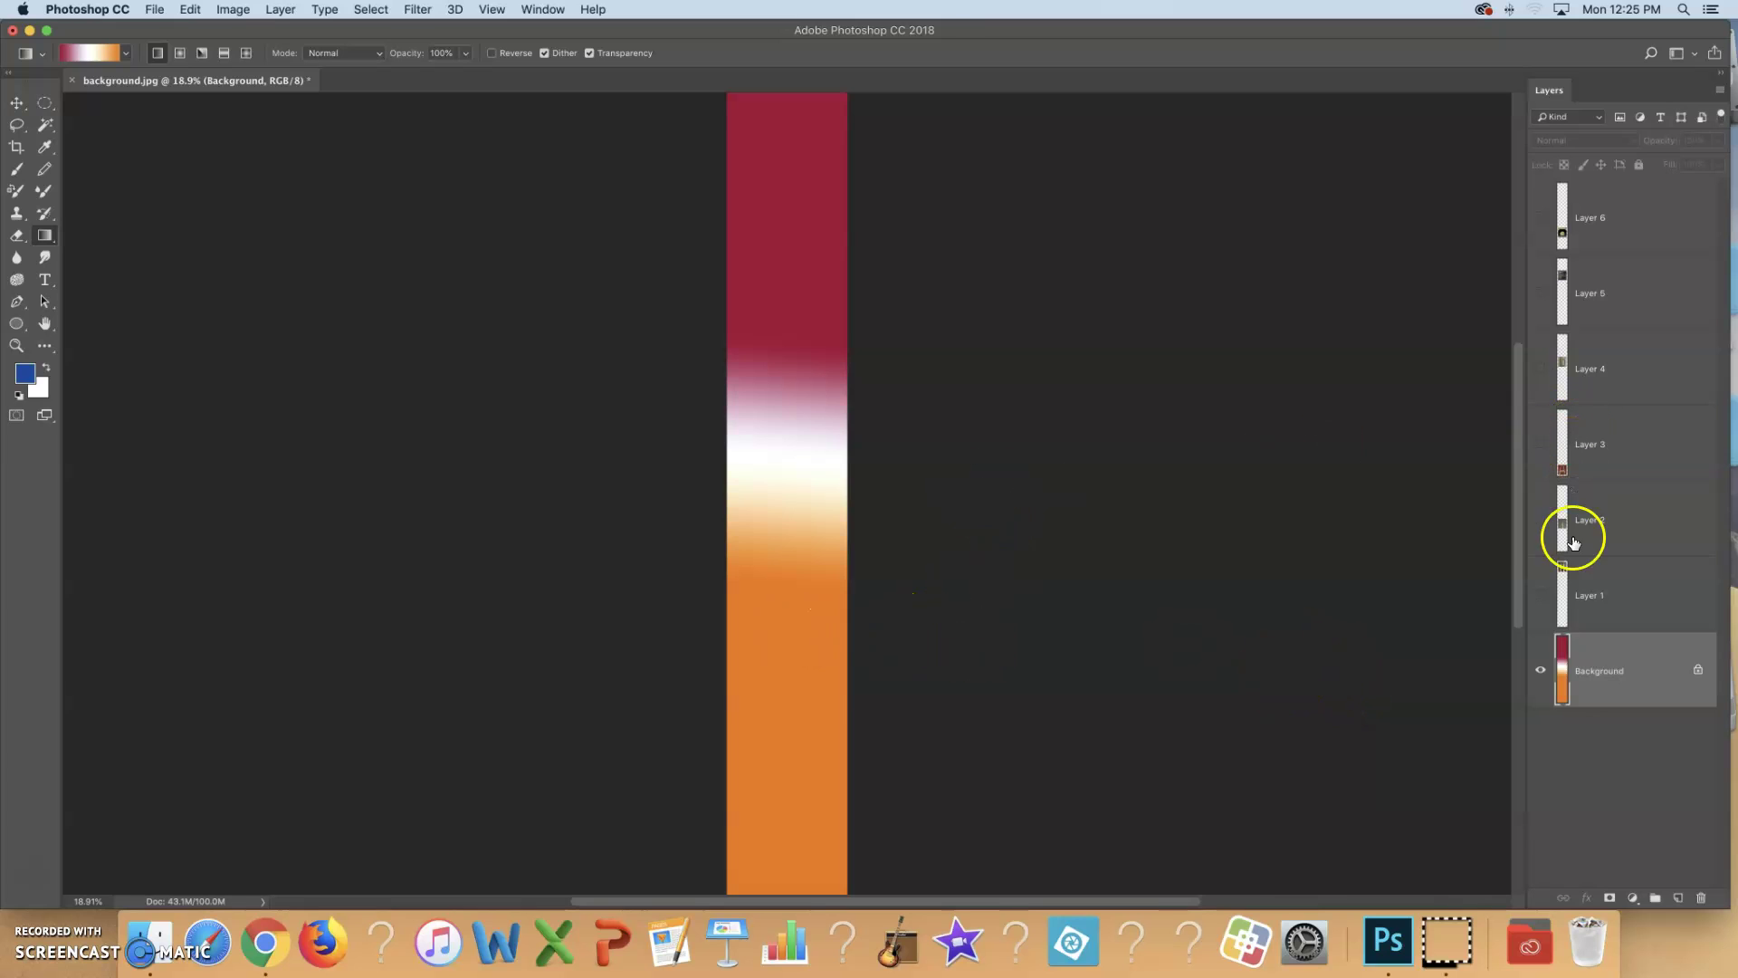
drag(1536, 596, 1540, 370)
drag(1538, 291, 1540, 221)
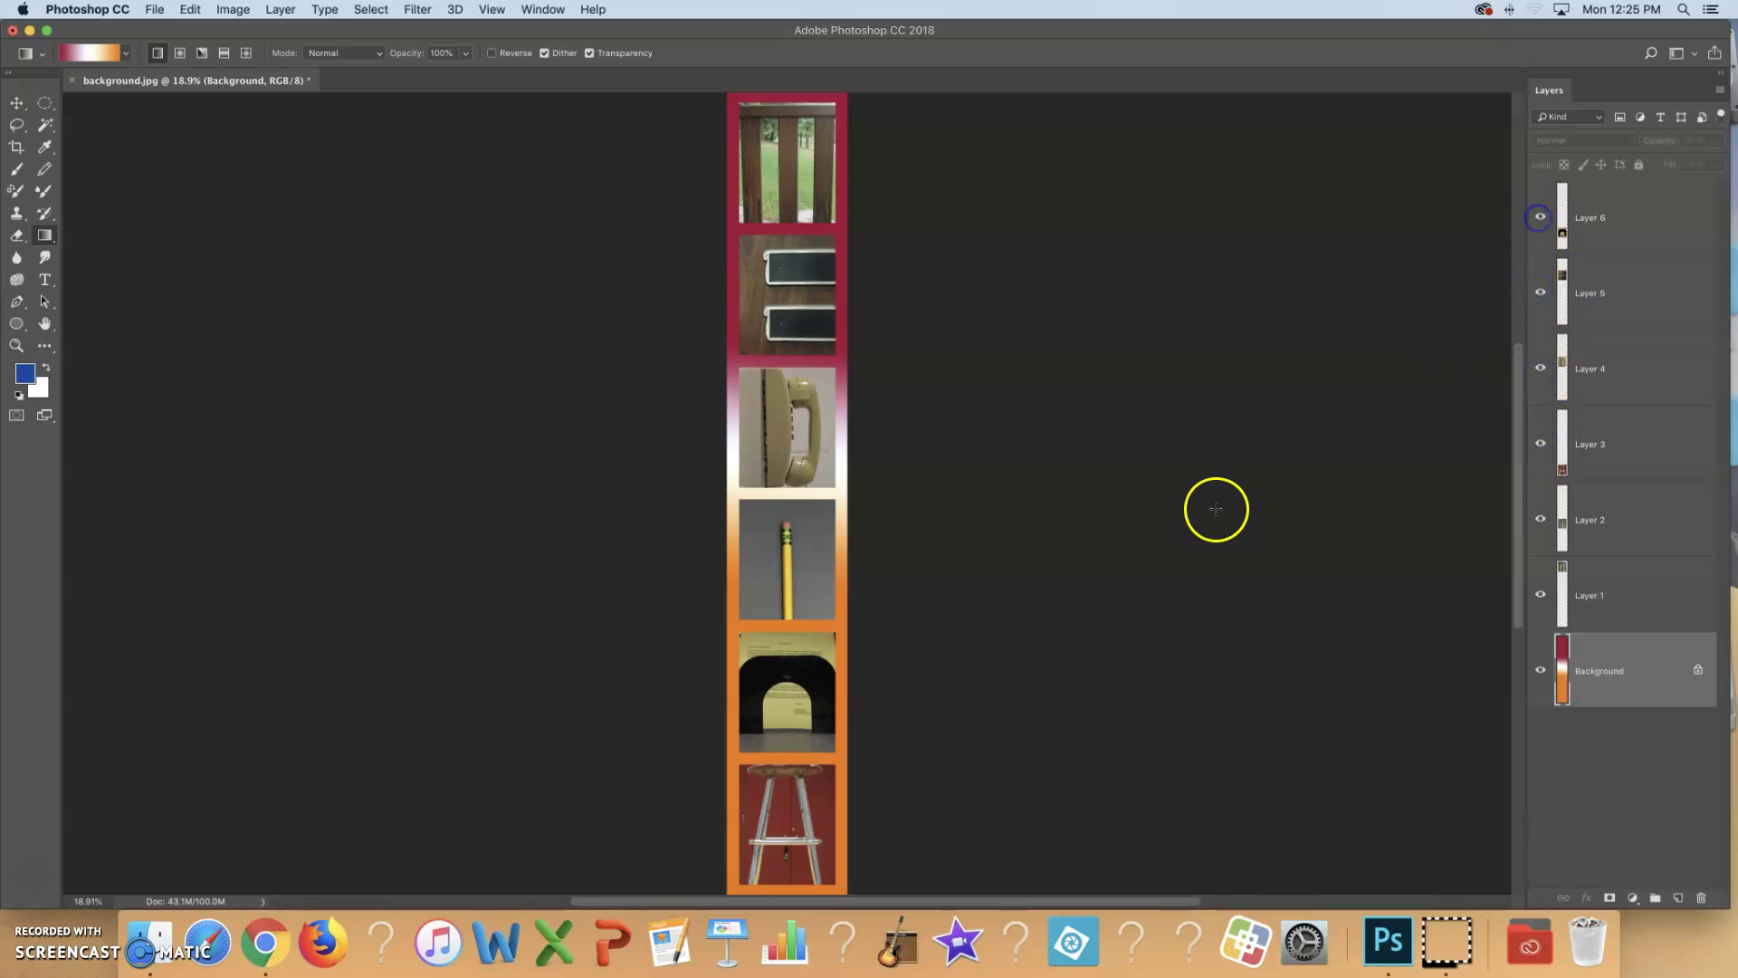